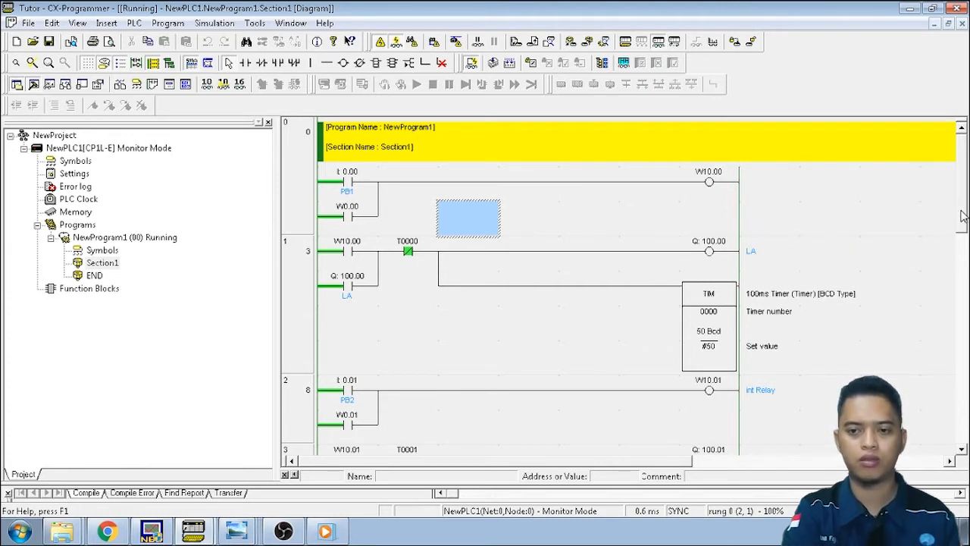
Scroll through the CX-Programmer ladder program and select a spot in empty rung 5
drag(961, 217, 963, 235)
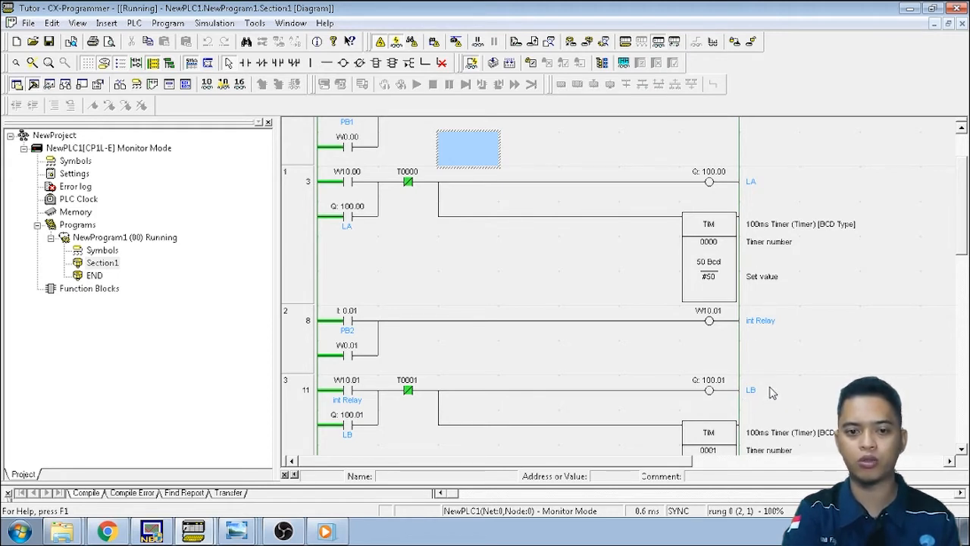
drag(961, 252, 961, 225)
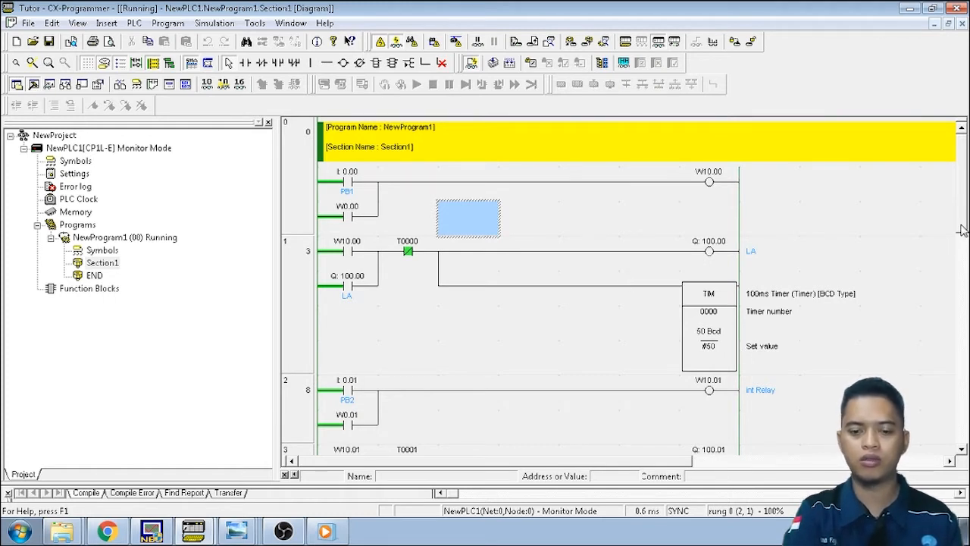
drag(961, 225, 962, 282)
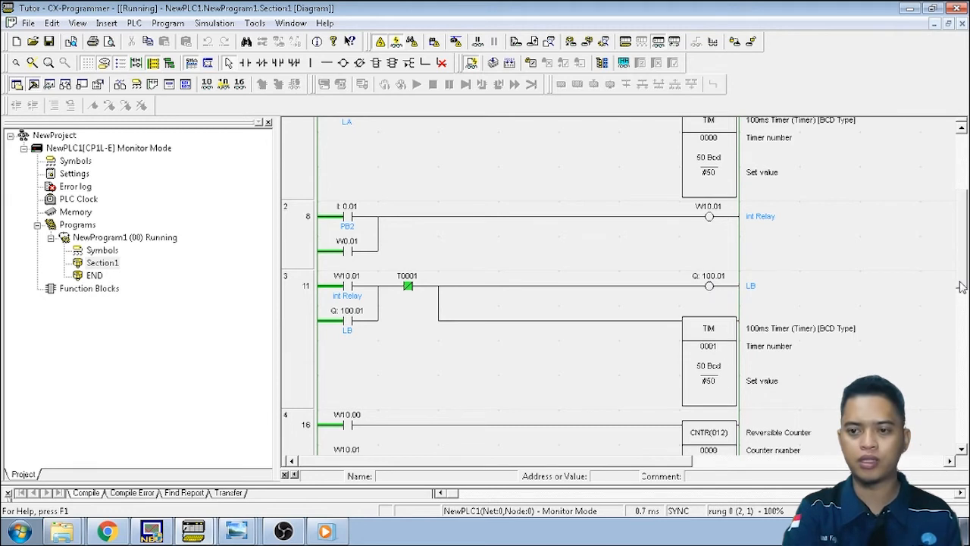
drag(961, 287, 961, 320)
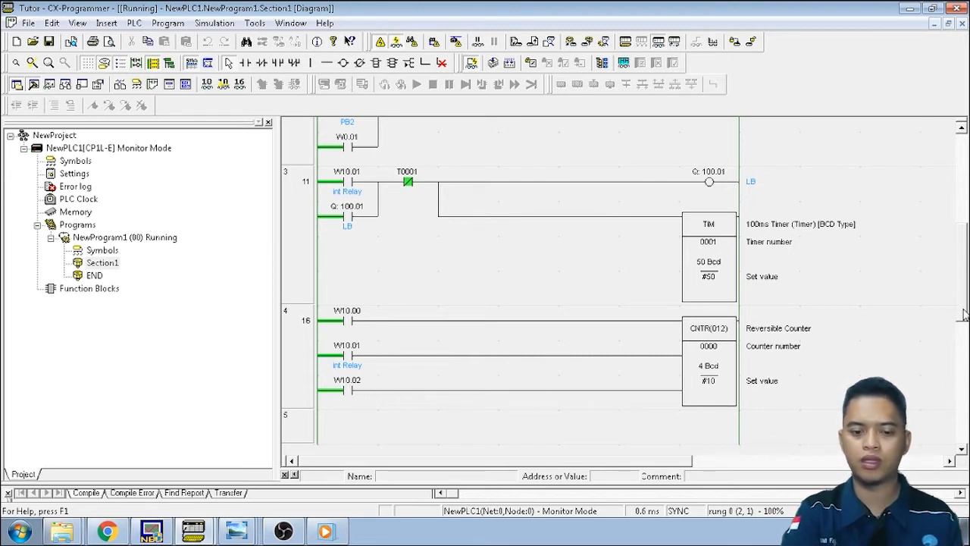
drag(964, 314, 957, 231)
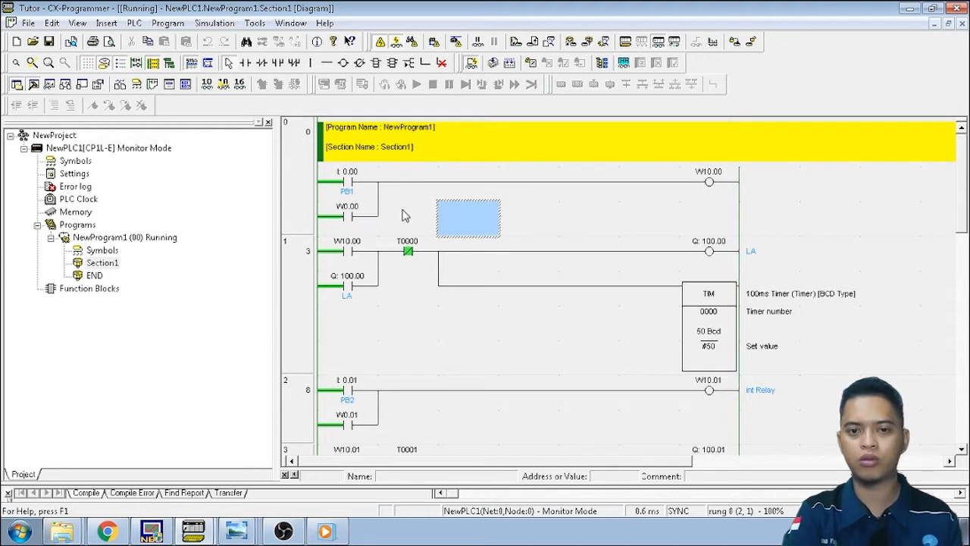
click(577, 213)
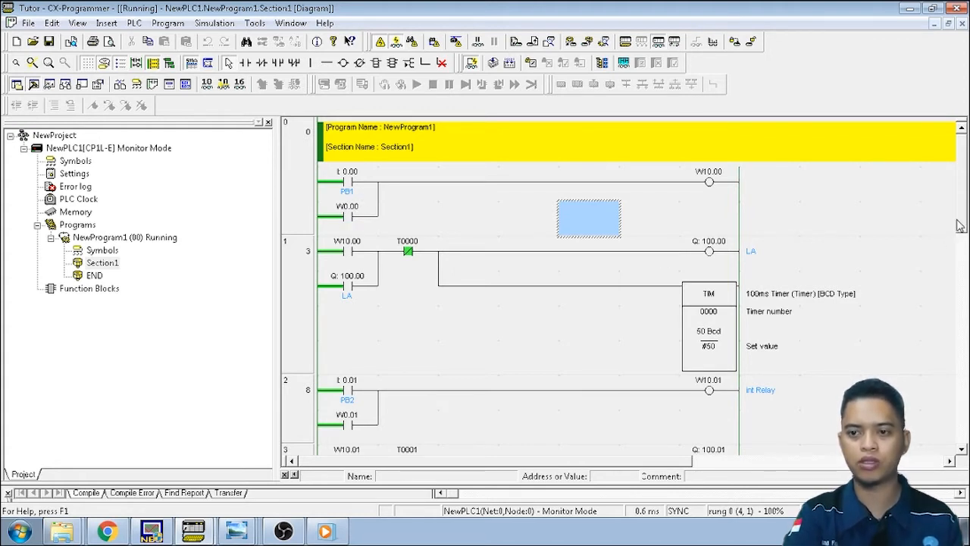
scroll(959, 228, down, 2)
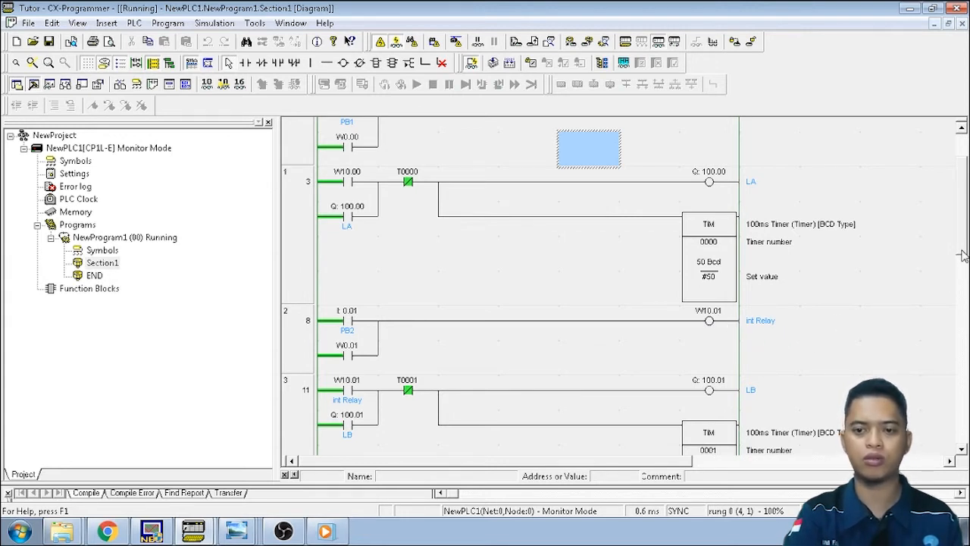
scroll(961, 256, up, 3)
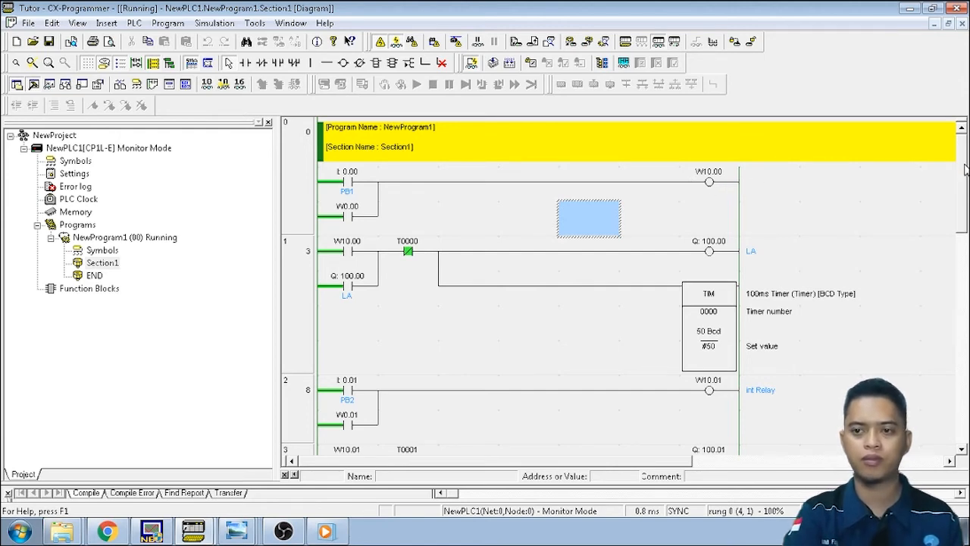
scroll(964, 168, down, 4)
scroll(965, 212, up, 3)
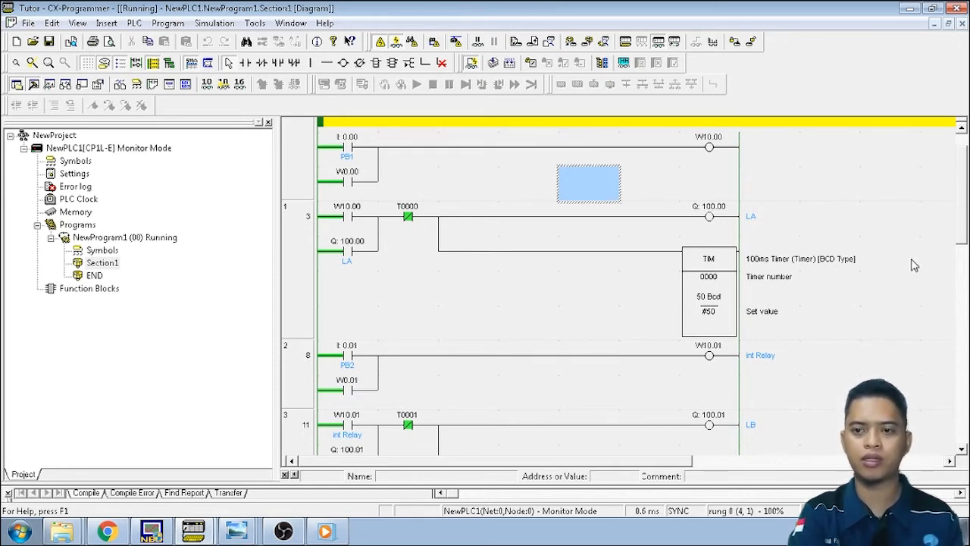
drag(962, 233, 960, 331)
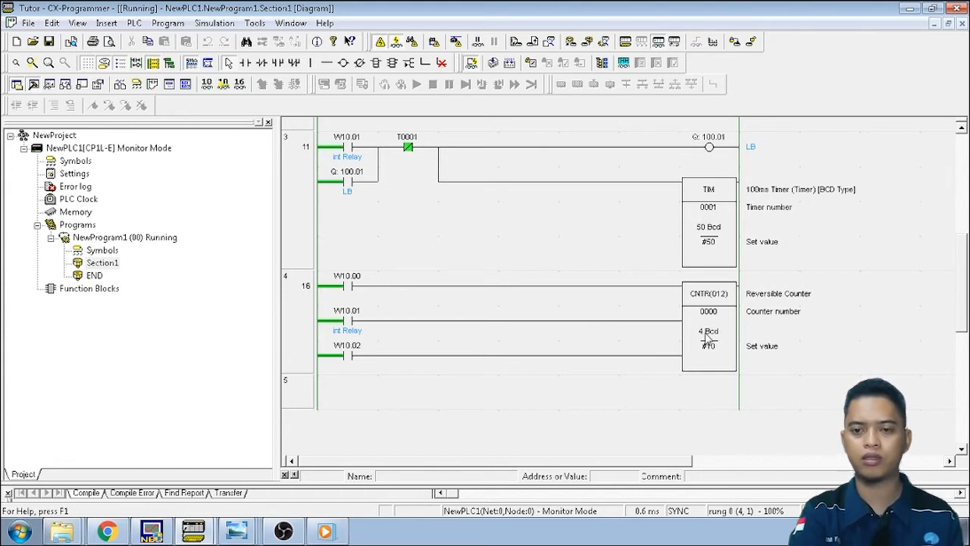
click(662, 392)
click(461, 409)
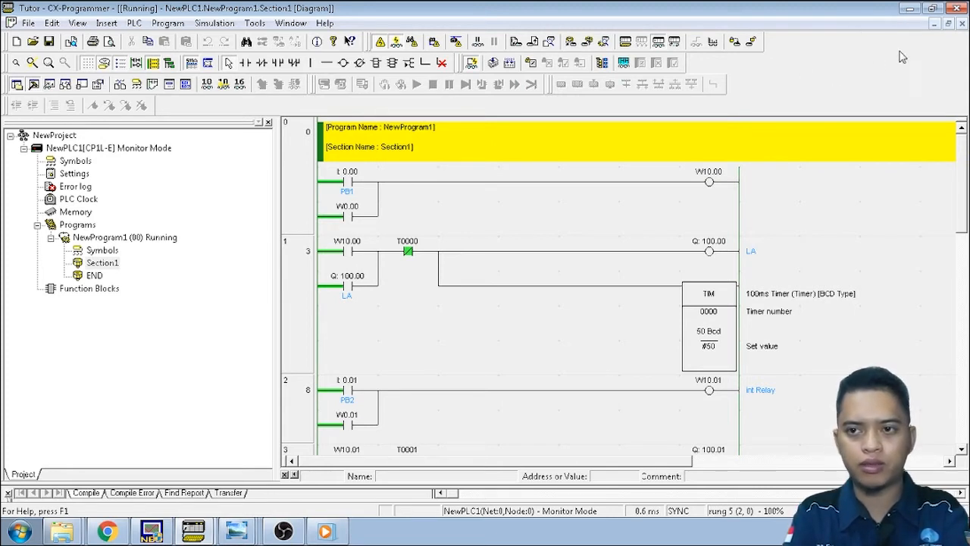
Minimize CX-Programmer and open HMI0's Frame0 screen from the Project Work Space
click(909, 9)
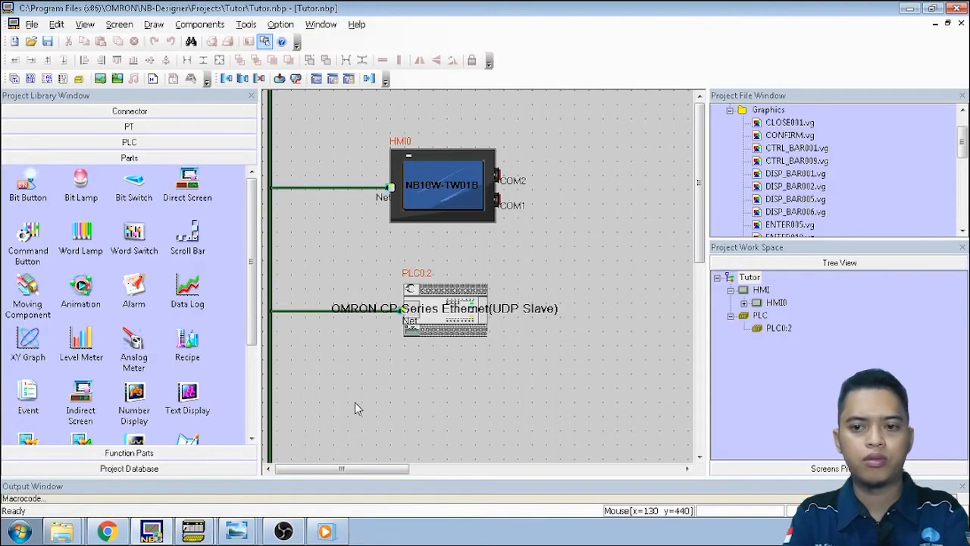
click(744, 303)
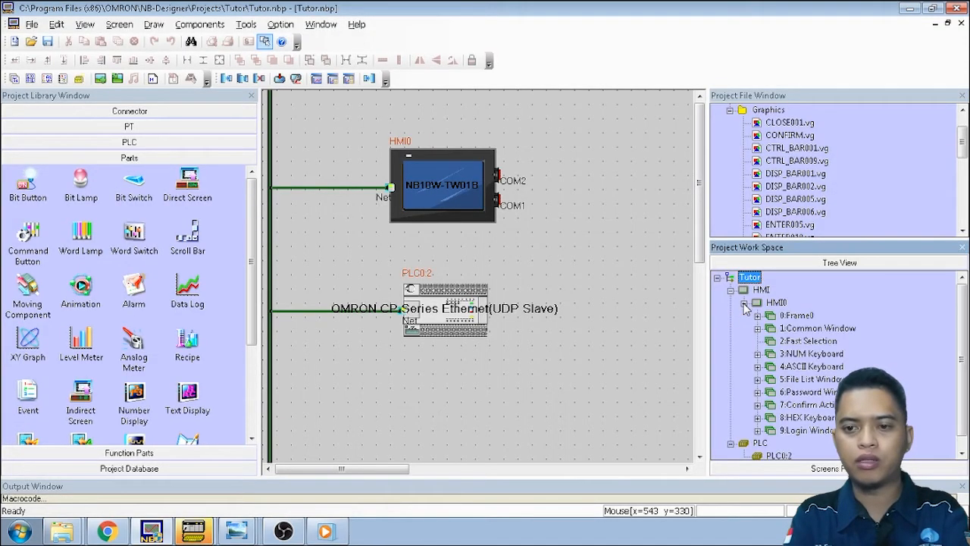
double_click(808, 317)
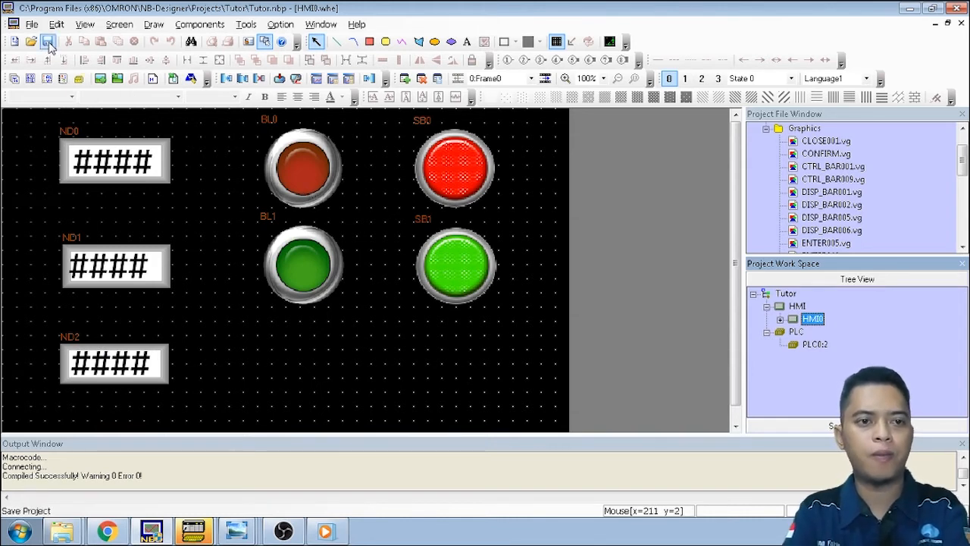
Create a new project from the File menu with the project name 'Tutorial HMI'
click(32, 25)
click(45, 41)
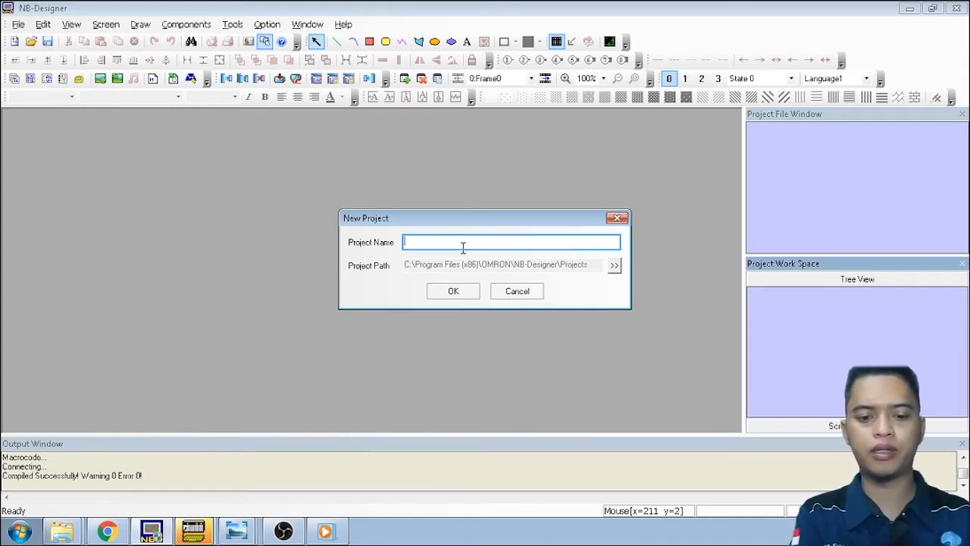
text(Tutorial HMI)
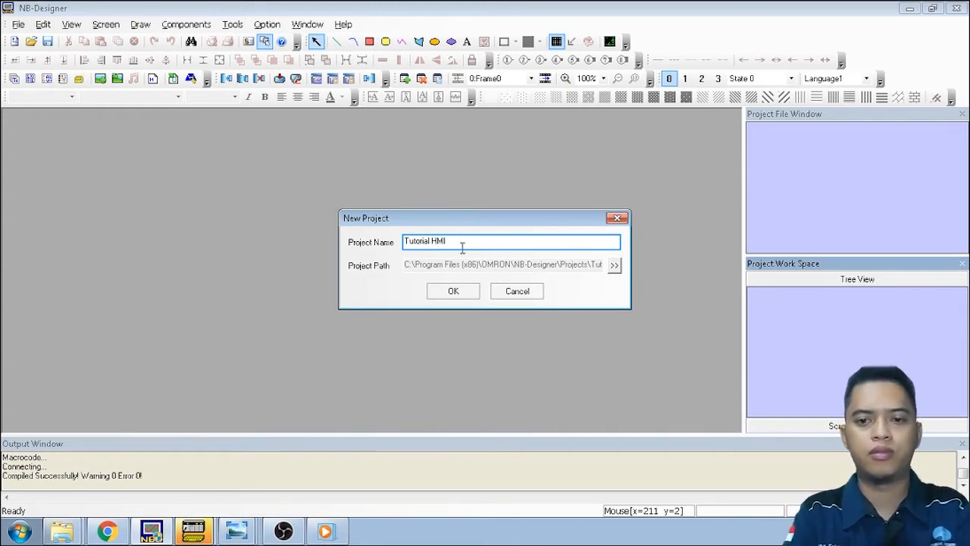
click(470, 298)
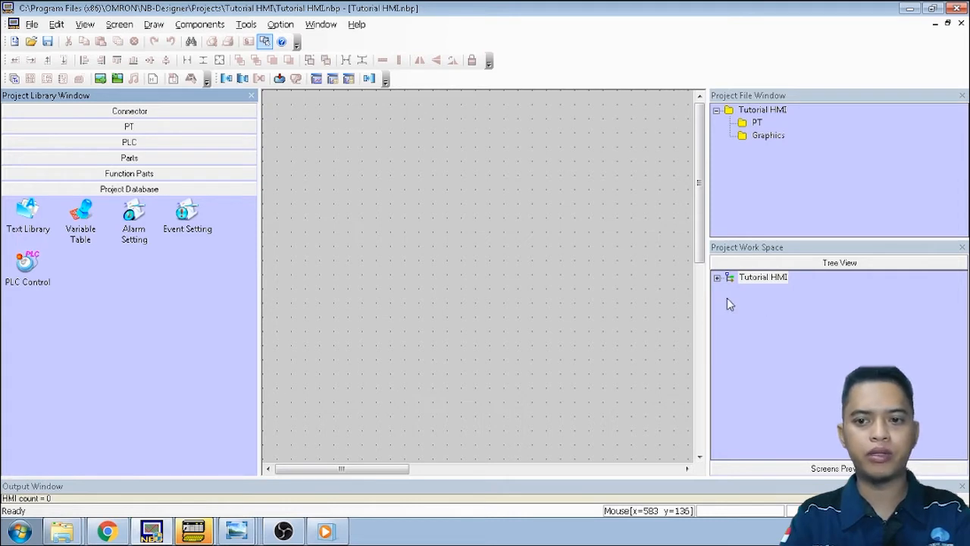
Place an NB10W-TW01B panel as HMI0 on the canvas in horizontal mode, positioned higher
click(718, 279)
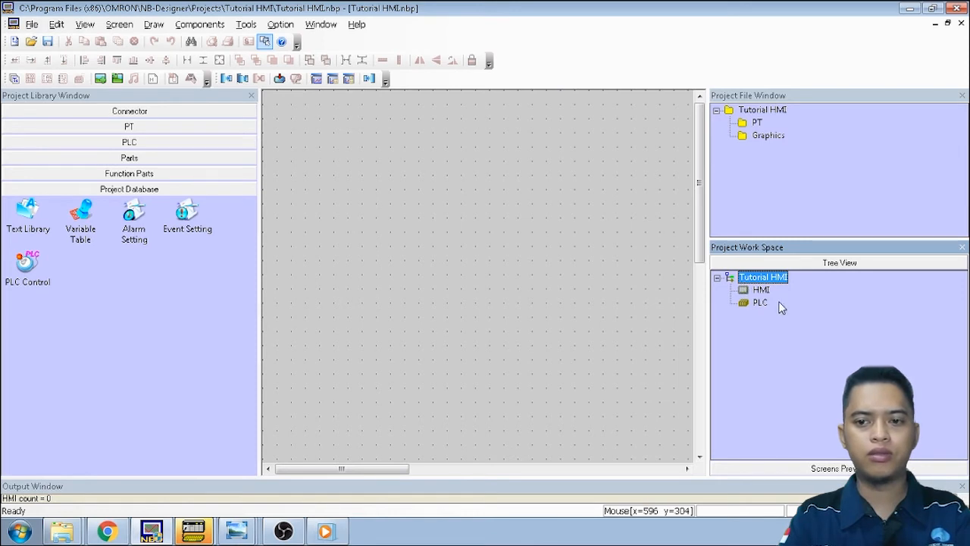
click(197, 128)
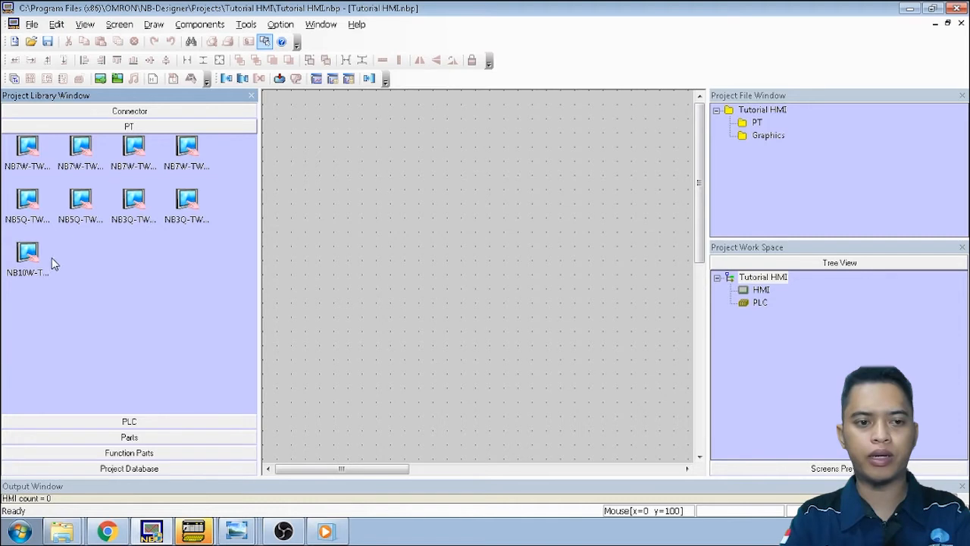
click(31, 269)
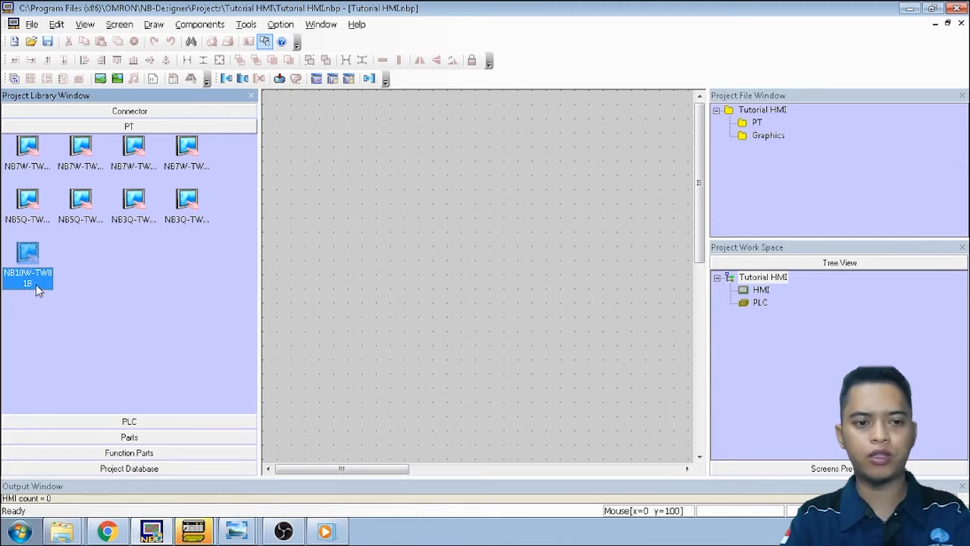
drag(38, 284, 450, 225)
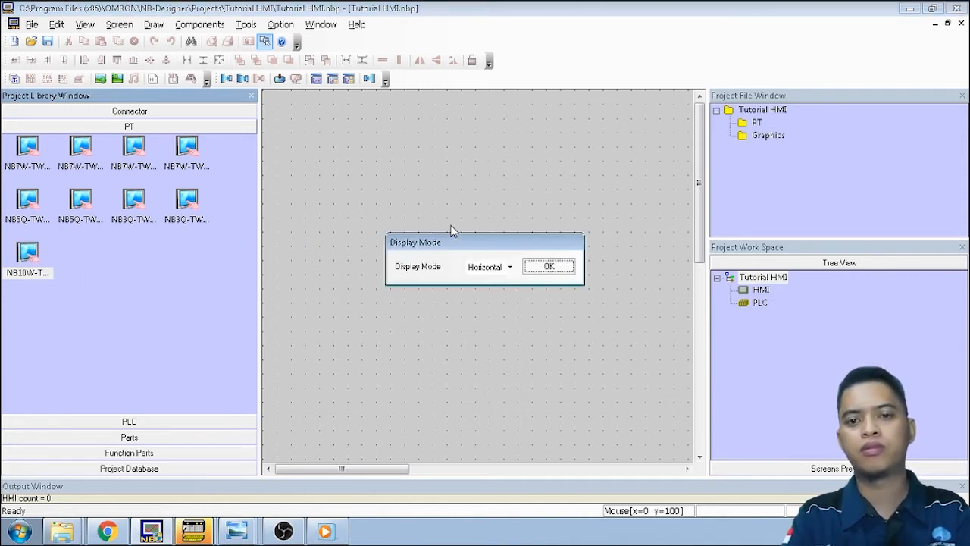
click(559, 271)
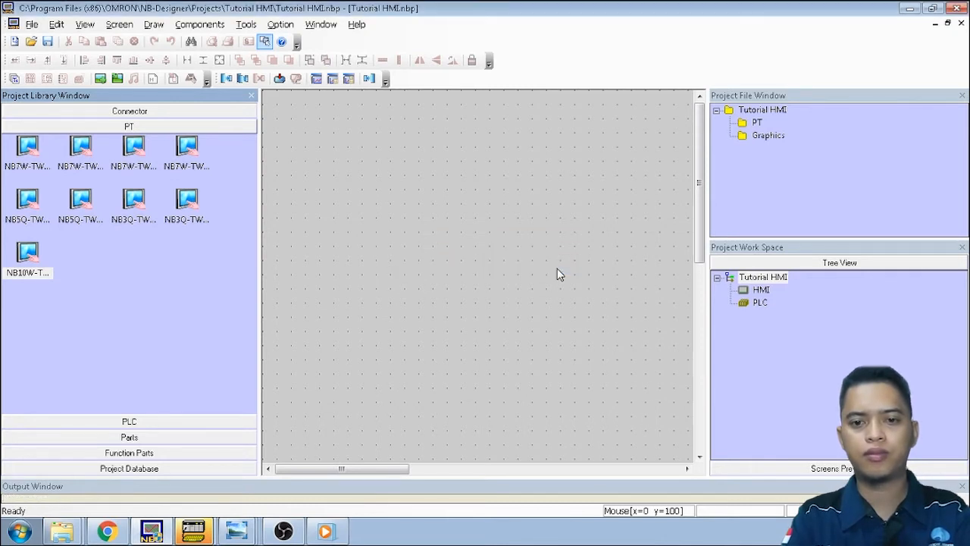
drag(507, 266, 491, 219)
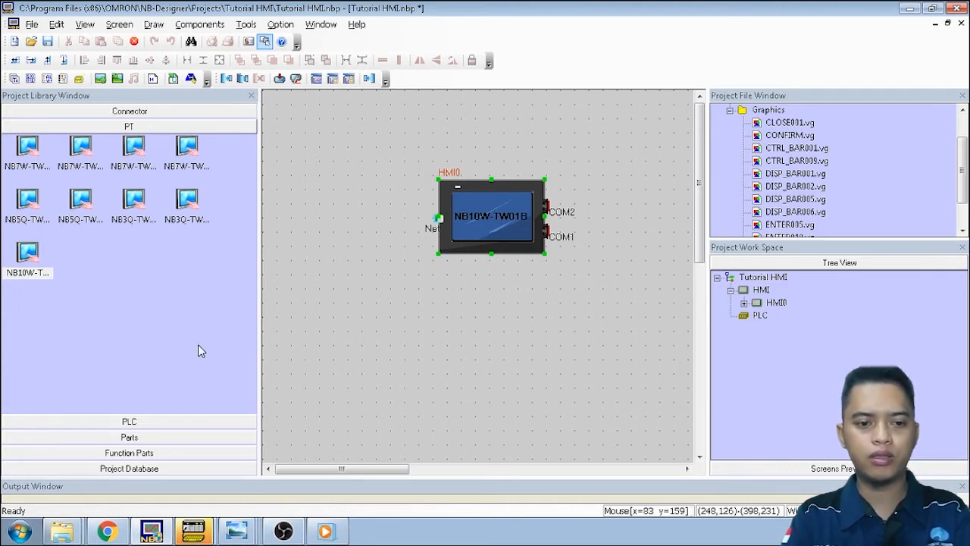
click(174, 422)
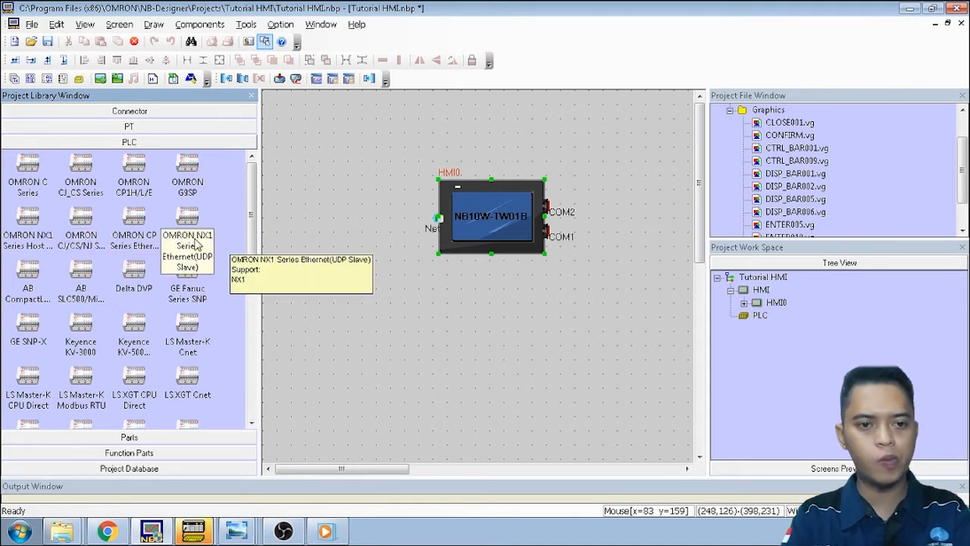
Drag an OMRON CP Series Ethernet (UDP Slave) PLC onto the canvas below HMI0
click(142, 244)
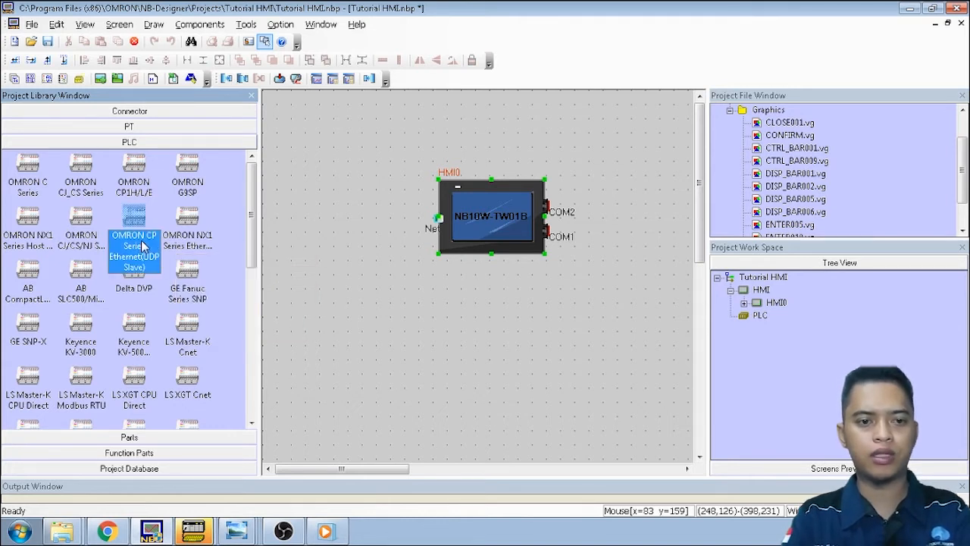
drag(142, 244, 277, 277)
drag(445, 291, 493, 339)
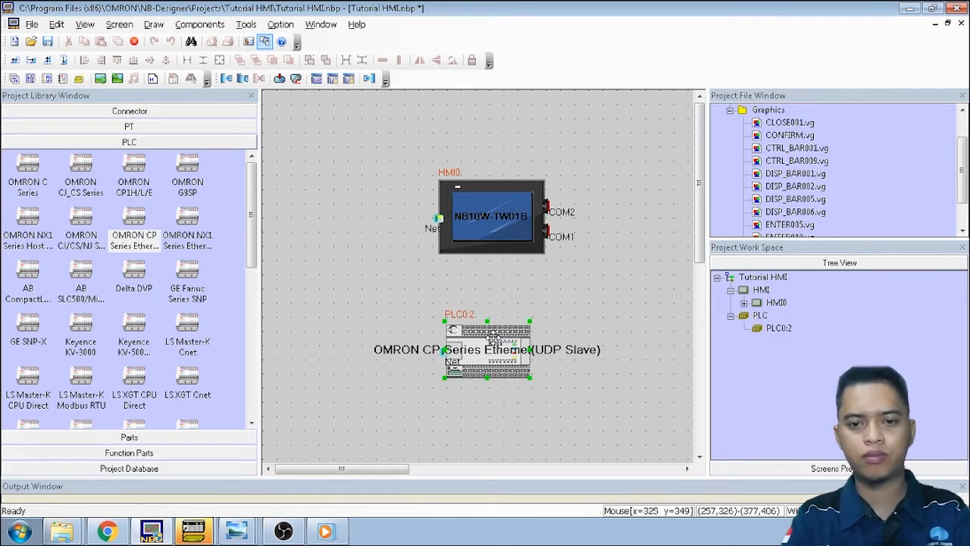
click(564, 301)
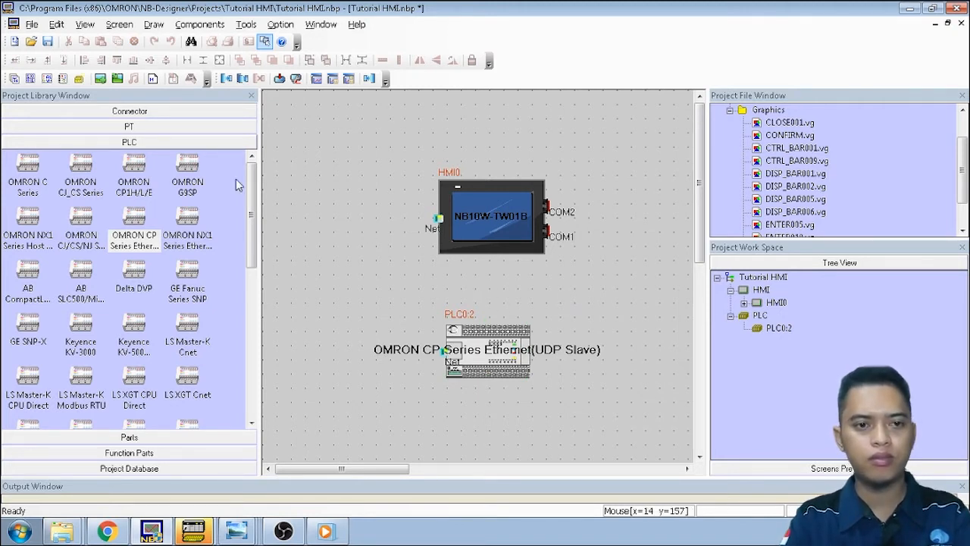
click(156, 114)
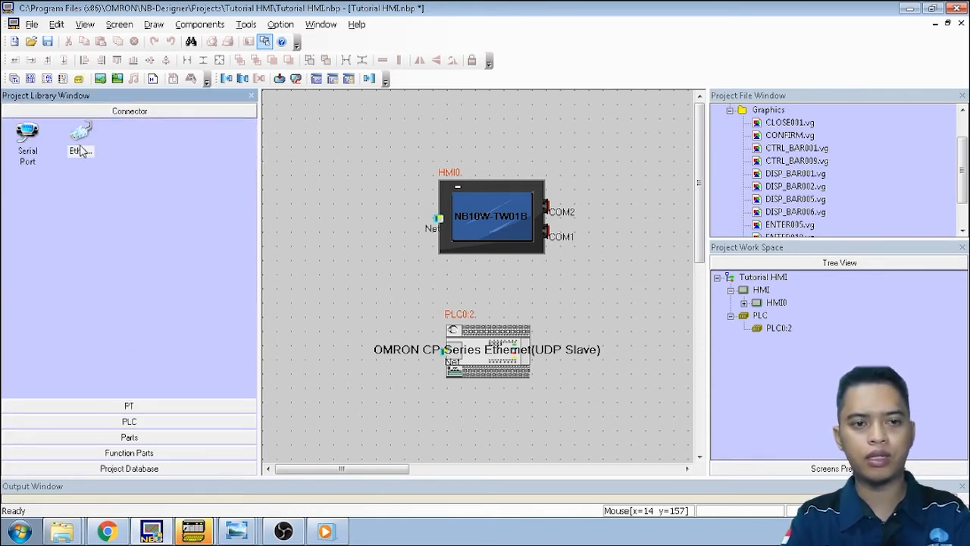
Link HMI0 to the PLC over Ethernet, accepting HMI0 at 192.168.250.1 as master
drag(81, 151, 485, 224)
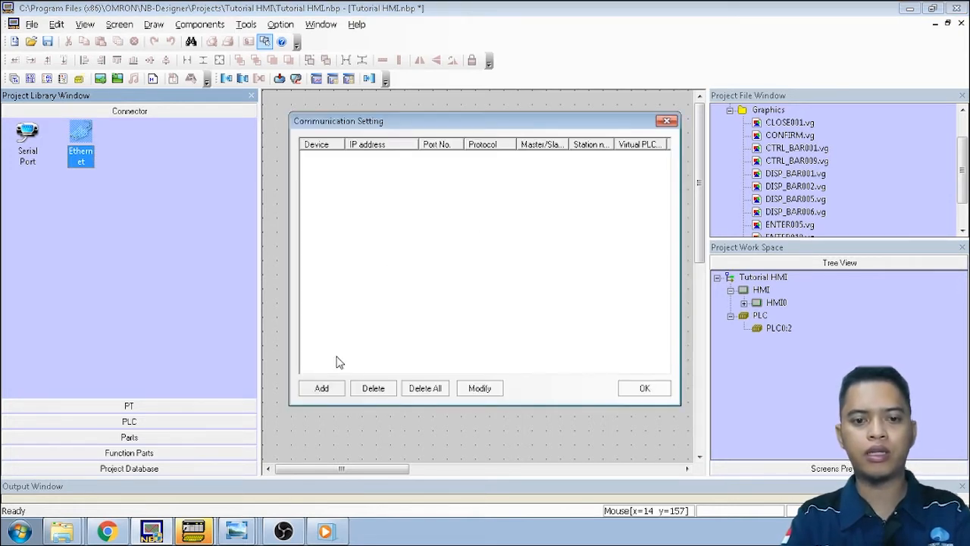
click(322, 388)
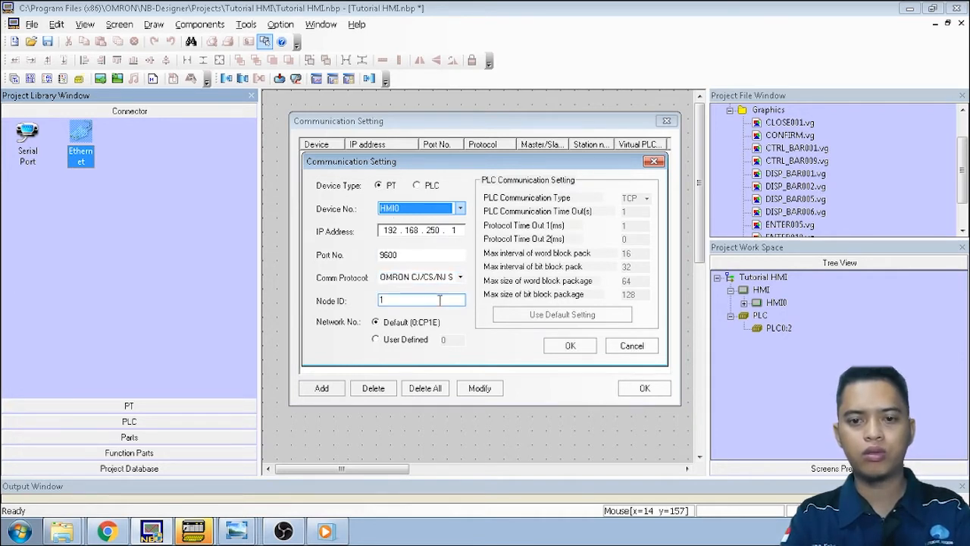
click(570, 348)
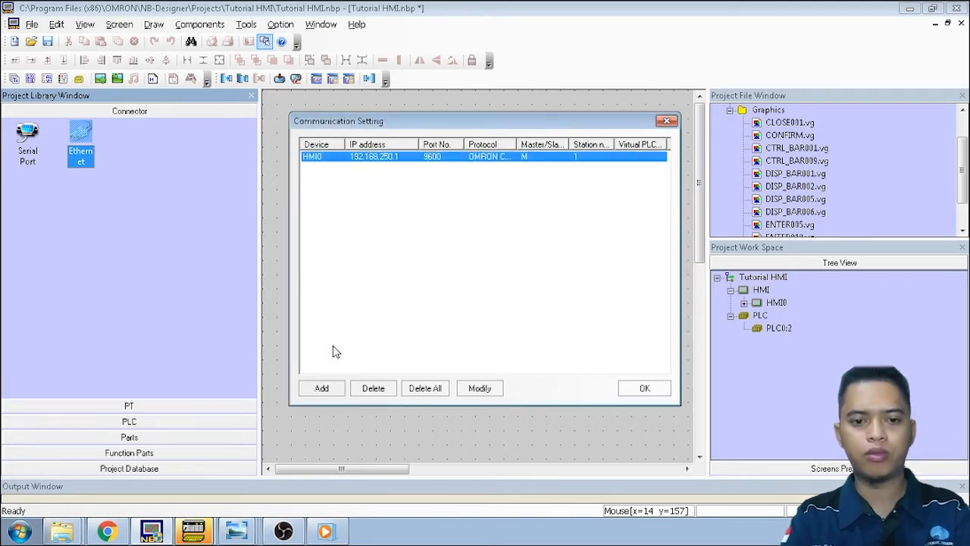
Add PLC0 as a PLC device at 192.168.250.2, port 9600, with Node ID 2
click(325, 387)
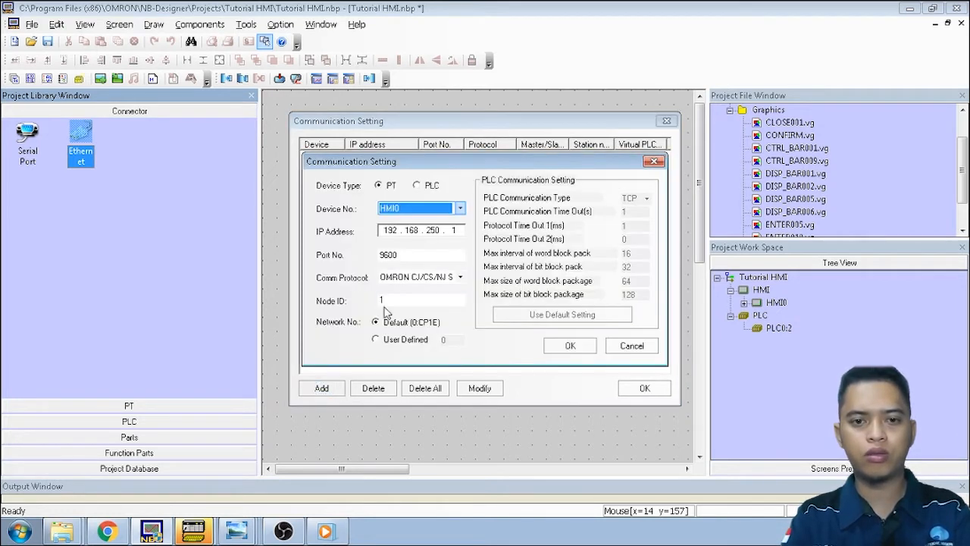
click(417, 187)
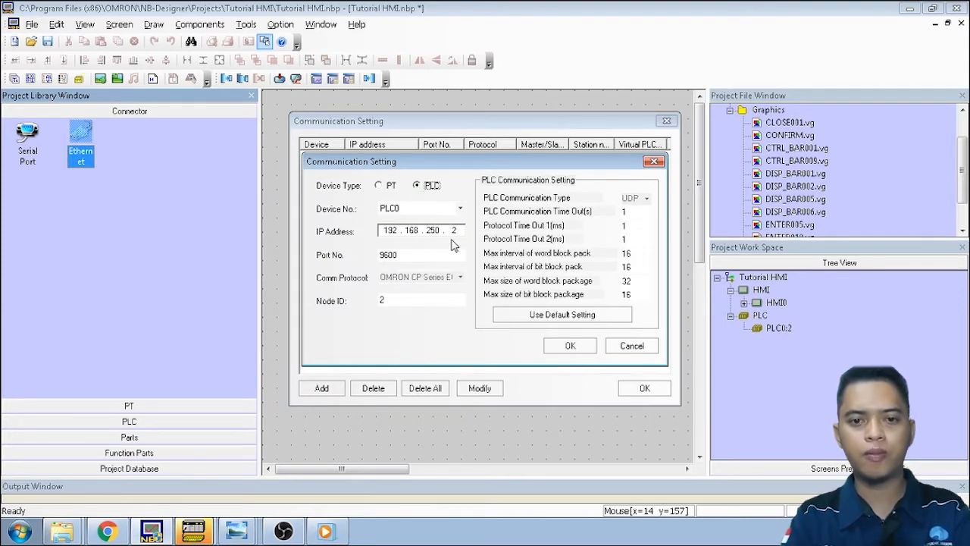
click(382, 300)
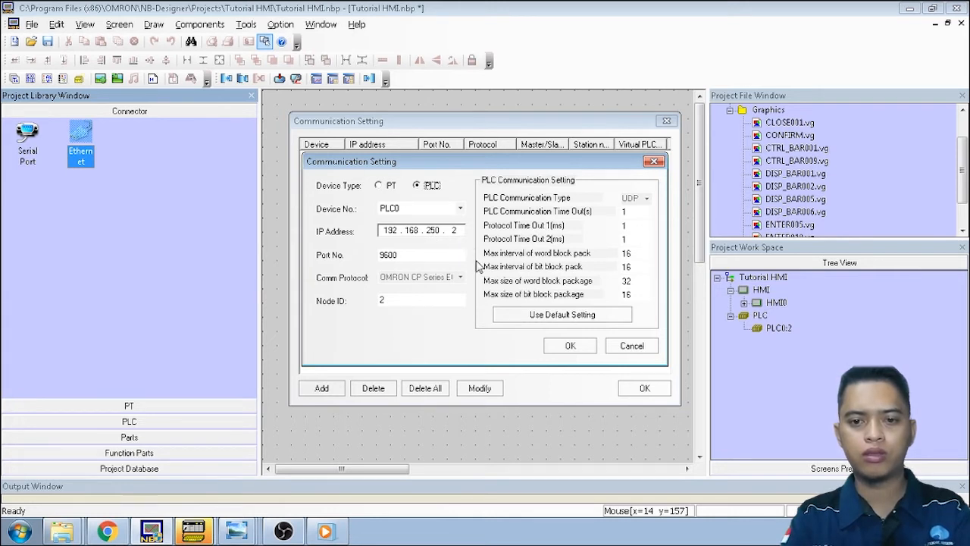
click(569, 346)
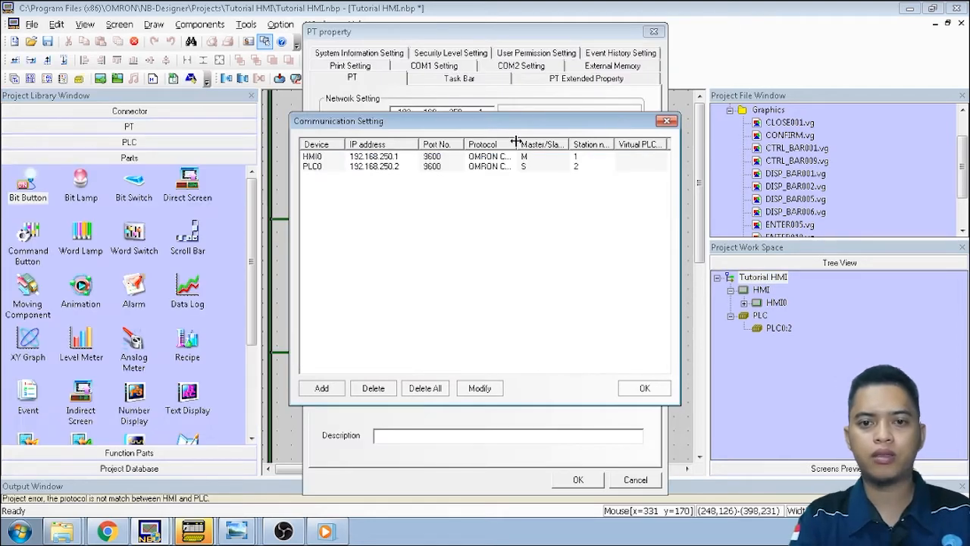
Set HMI0's communication protocol to OMRON CP Series Ethernet UDP and close all settings dialogs
drag(516, 143, 597, 138)
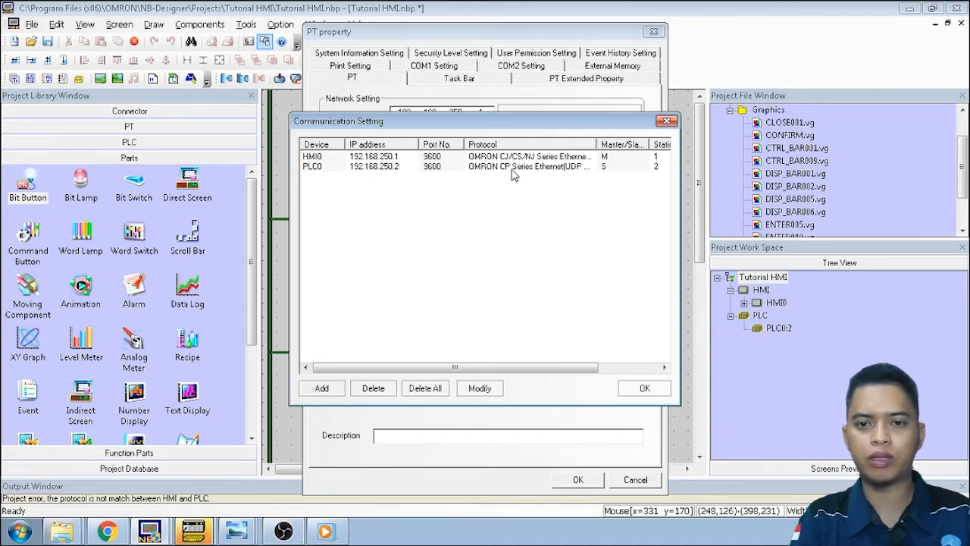
double_click(511, 157)
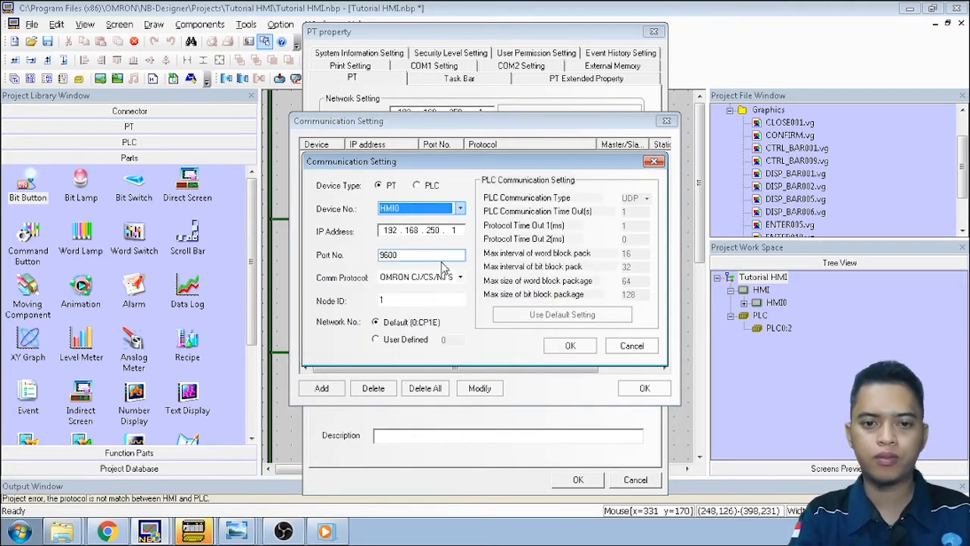
click(460, 278)
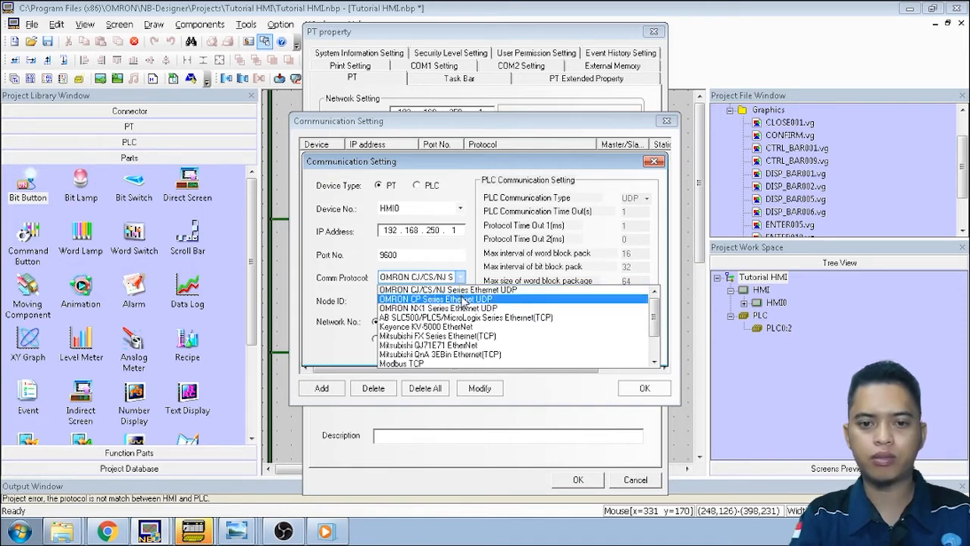
click(464, 300)
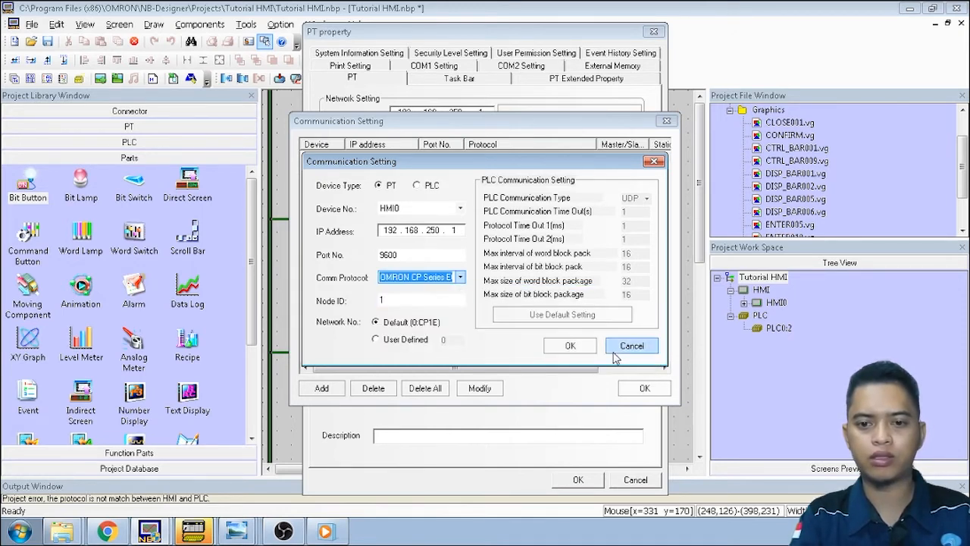
click(585, 352)
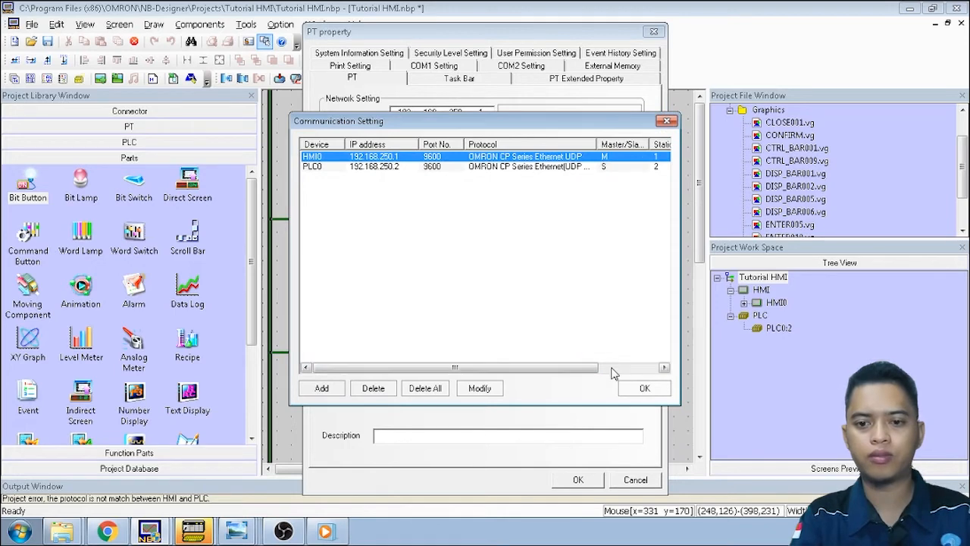
click(644, 387)
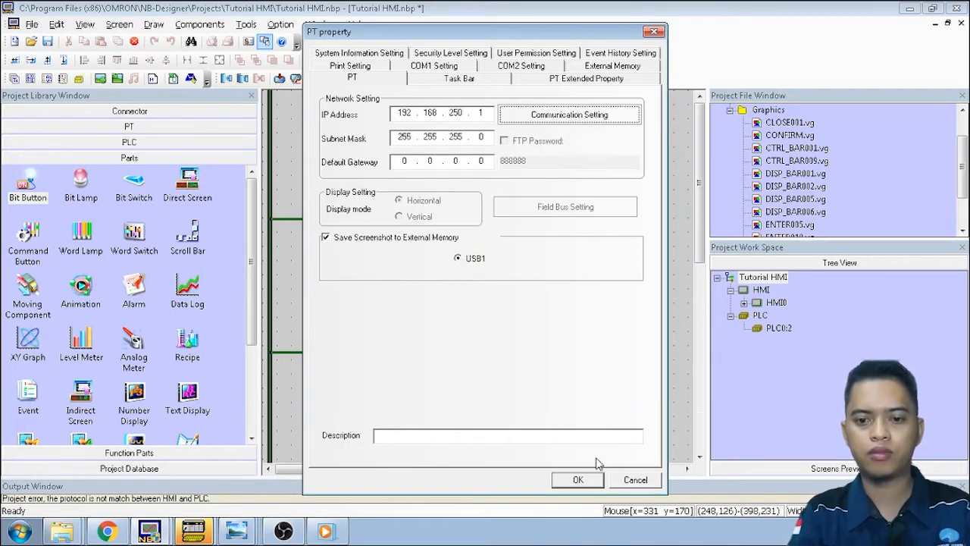
click(592, 480)
click(643, 388)
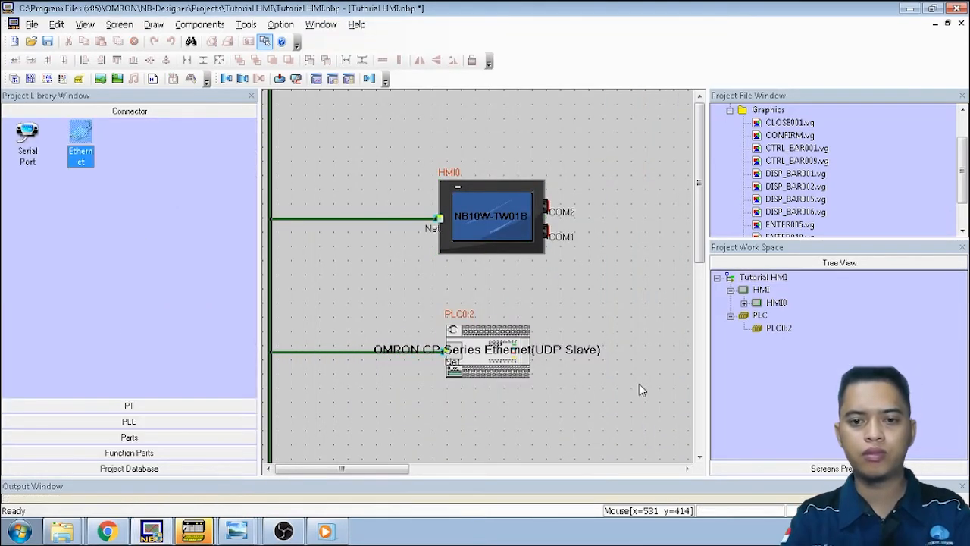
click(202, 533)
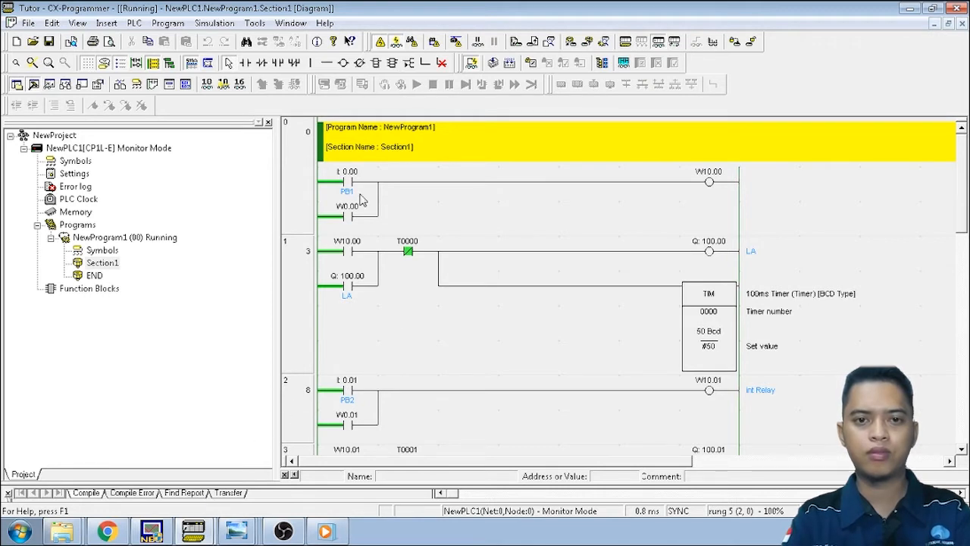
Take the PLC offline and open the Change PLC dialog for NewPLC1
click(383, 45)
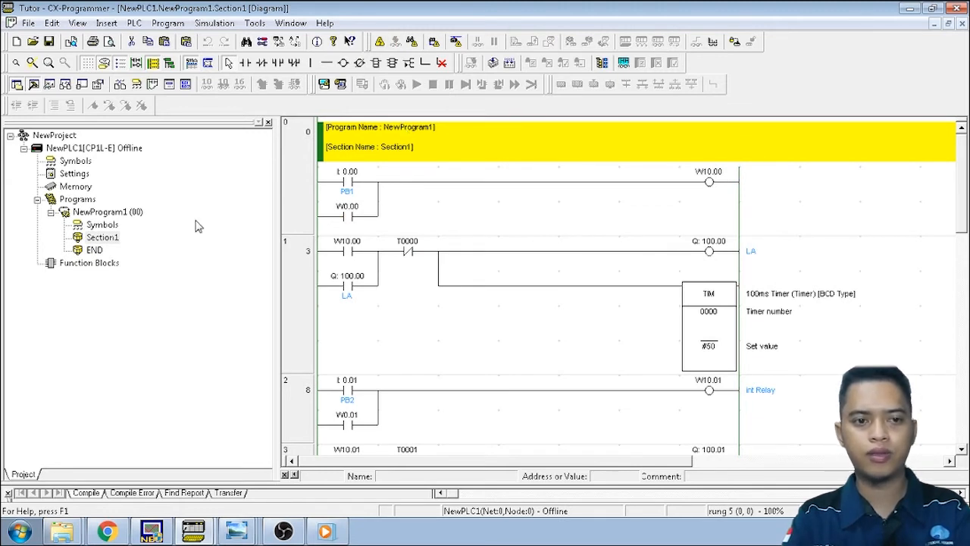
click(100, 149)
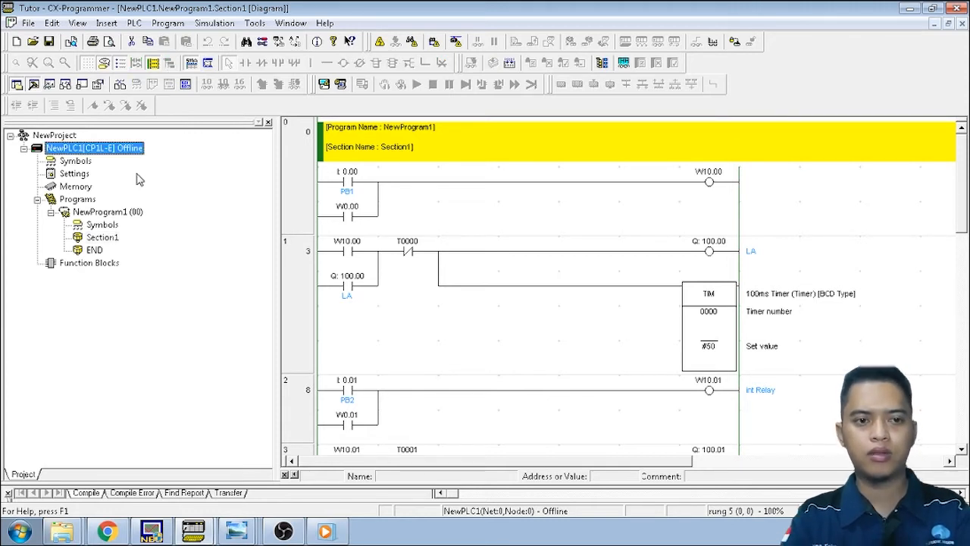
right_click(77, 152)
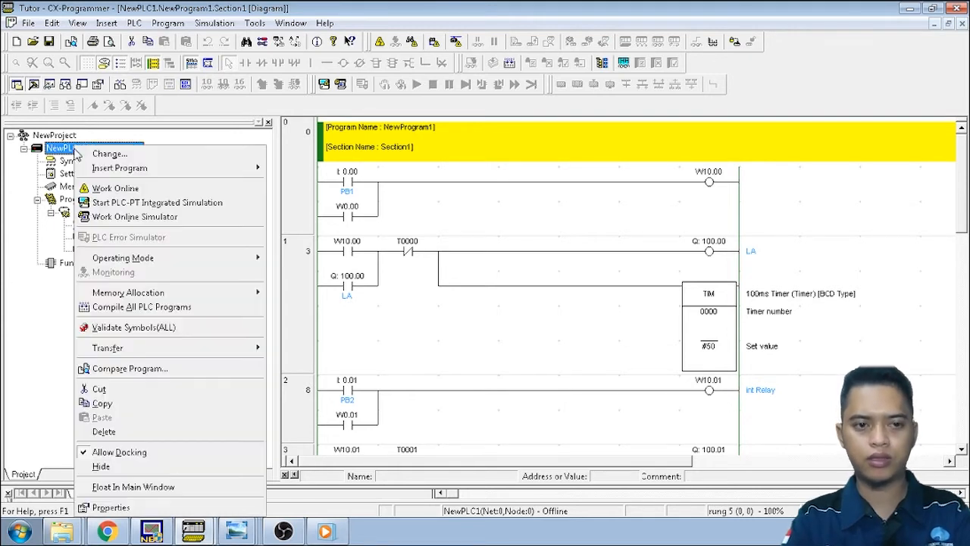
click(89, 155)
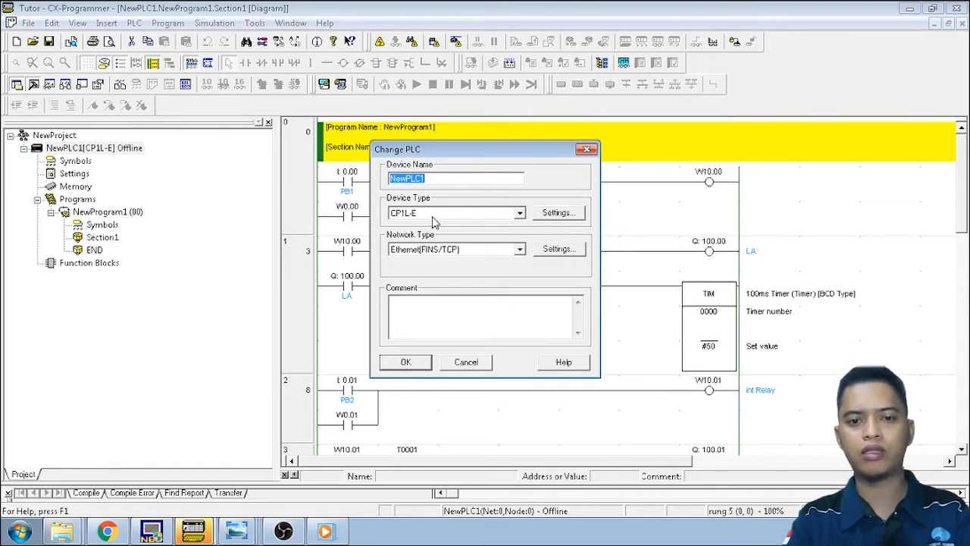
Keep the Ethernet(FINS/TCP) network targeting 192.168.250.2, port 9600, and confirm both dialogs
click(541, 217)
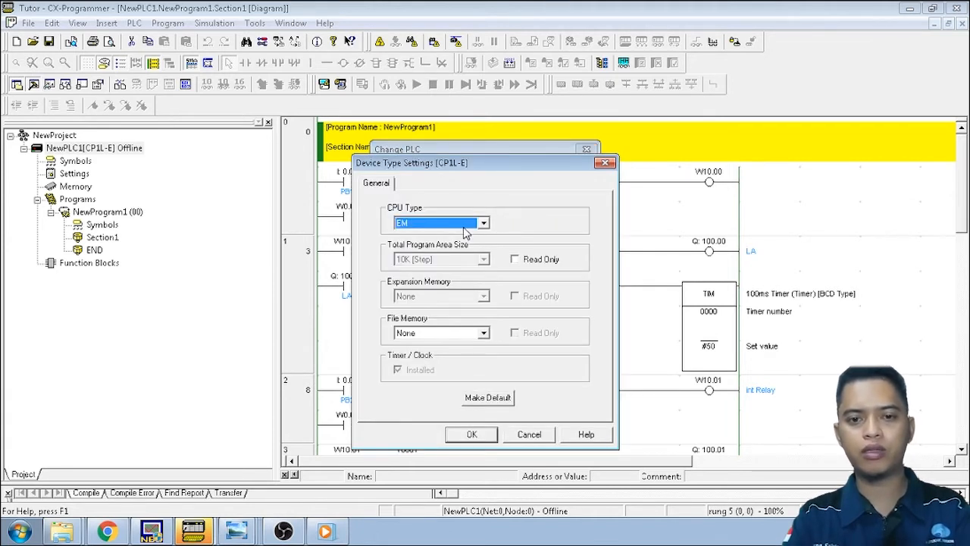
click(472, 434)
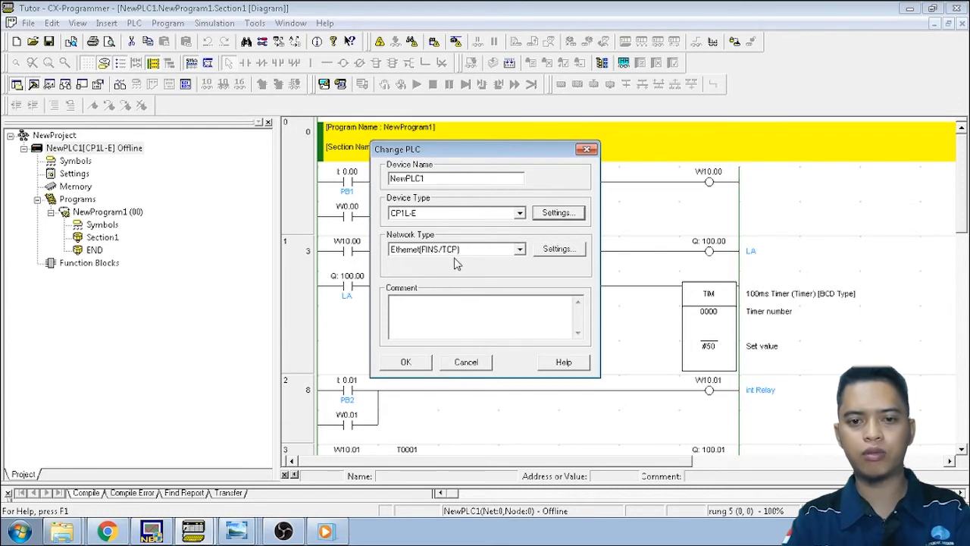
click(520, 251)
click(520, 251)
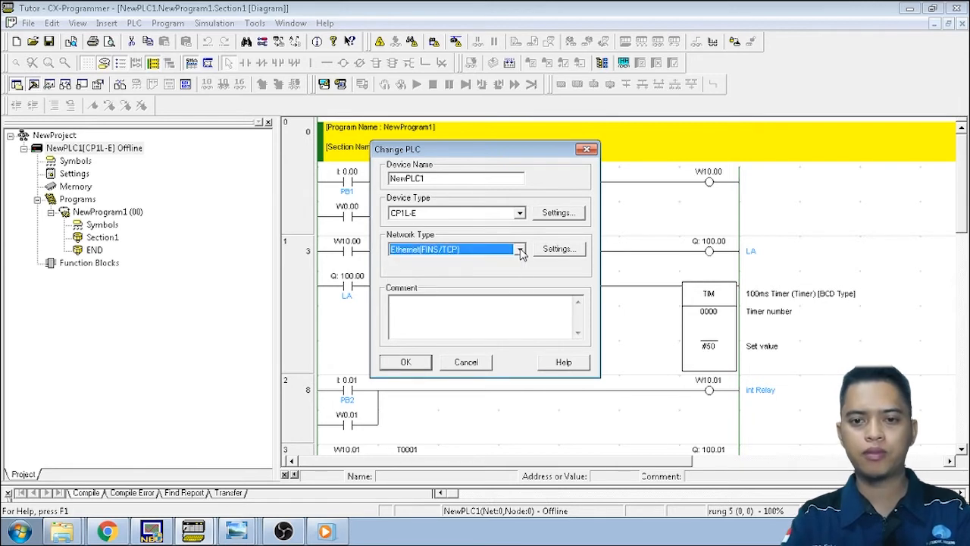
click(544, 252)
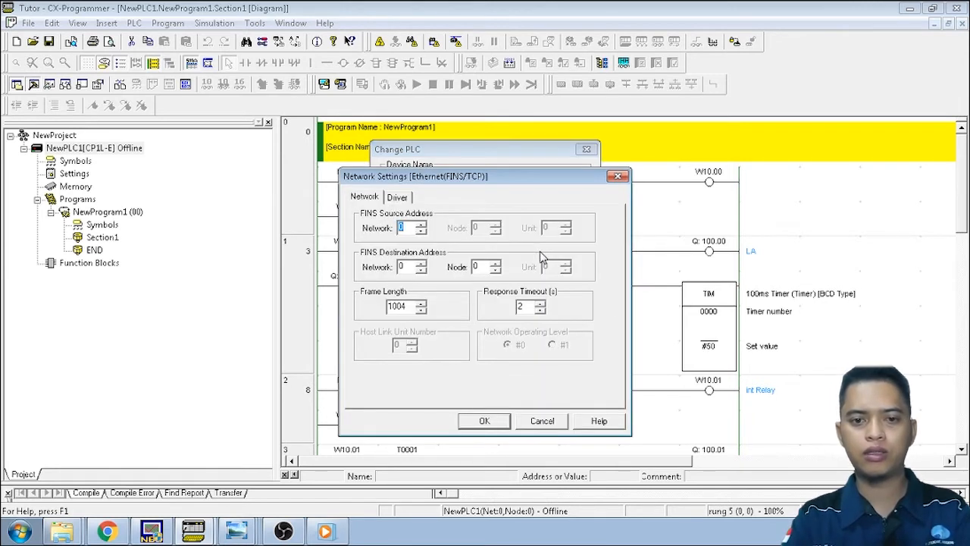
click(398, 198)
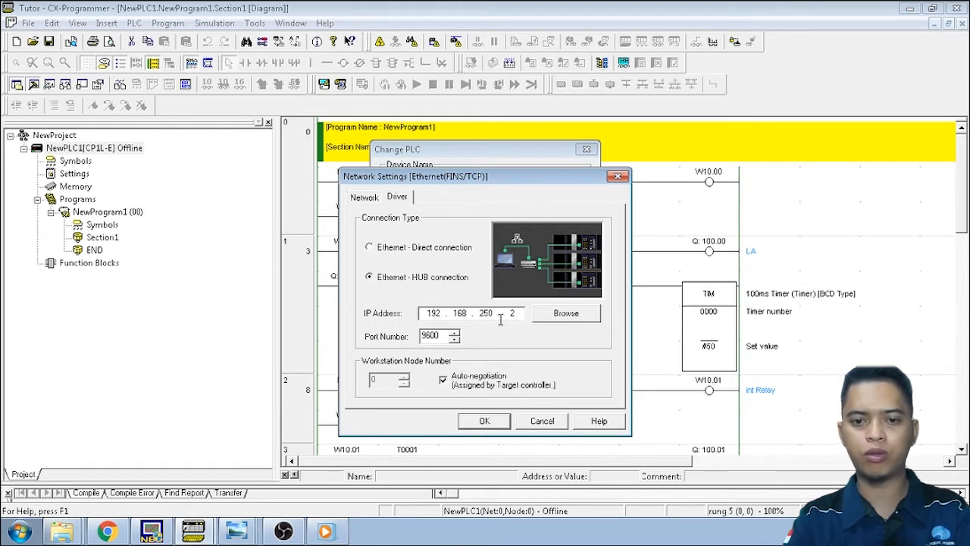
click(557, 320)
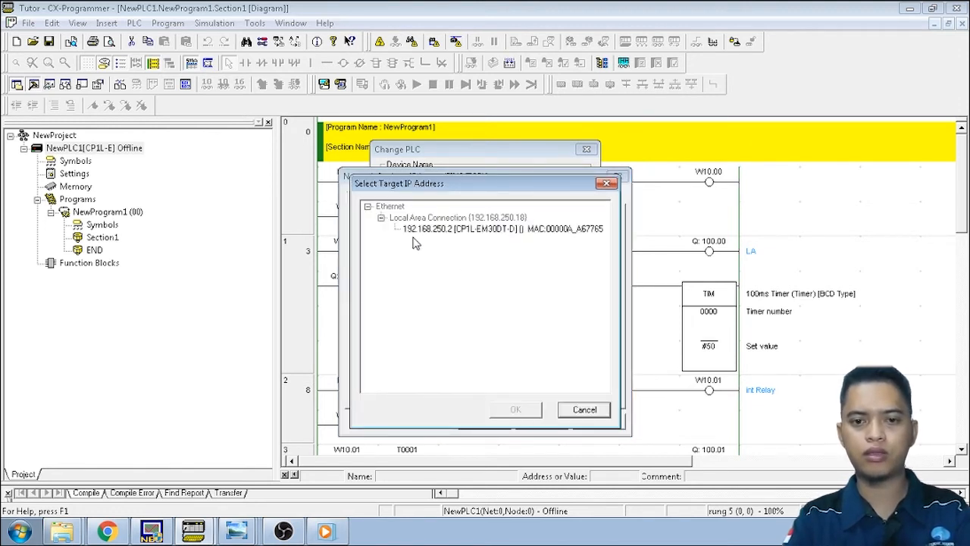
click(582, 410)
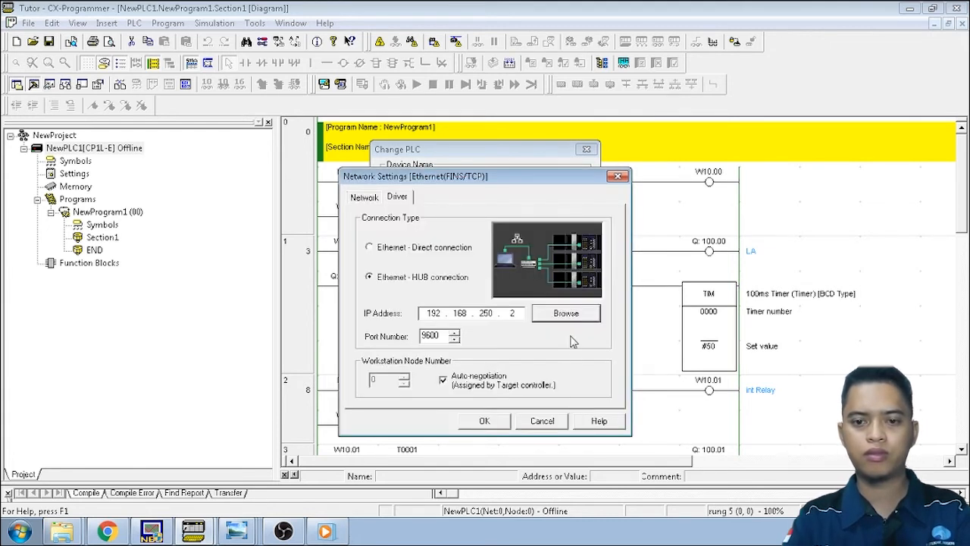
click(491, 422)
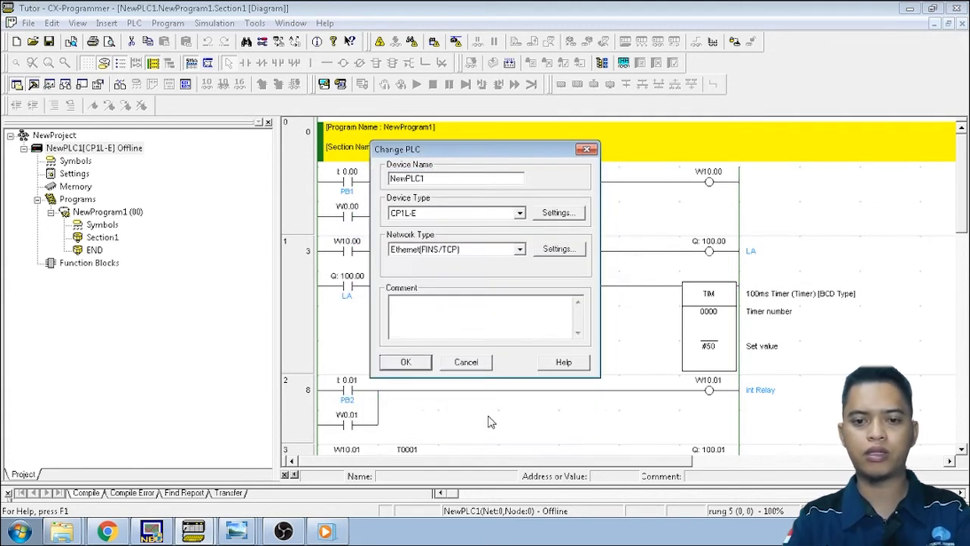
click(407, 363)
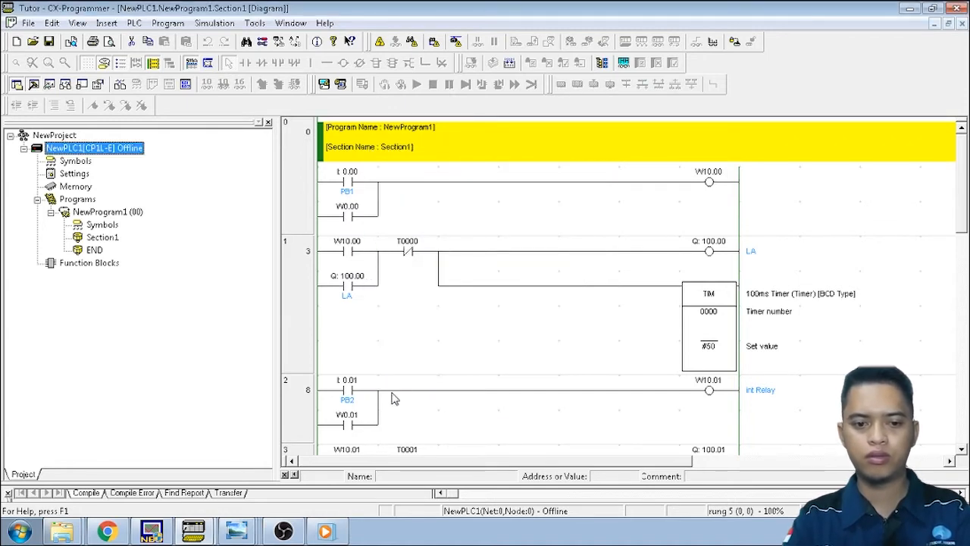
Back in NB-Designer, open HMI0's 0:Frame0 and drop a Bit Button onto it
click(152, 531)
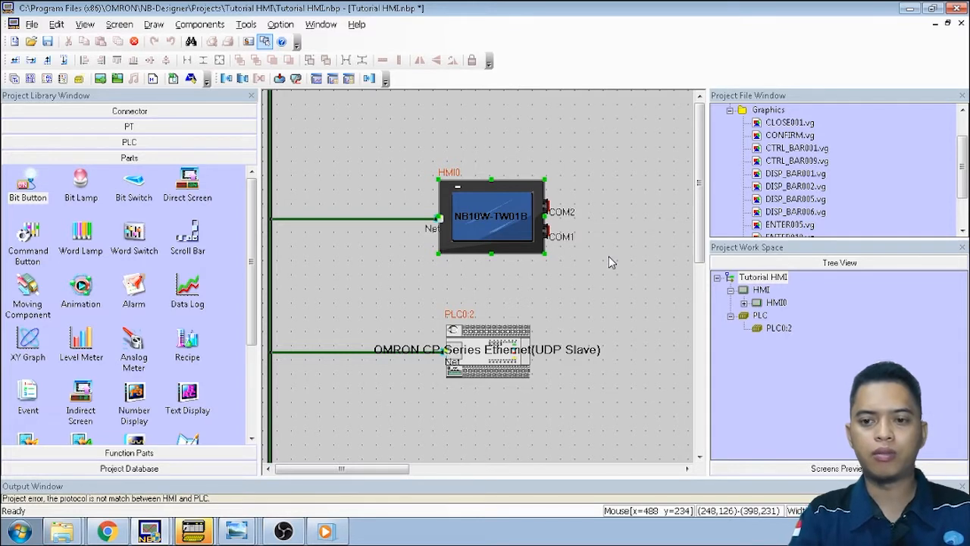
click(743, 303)
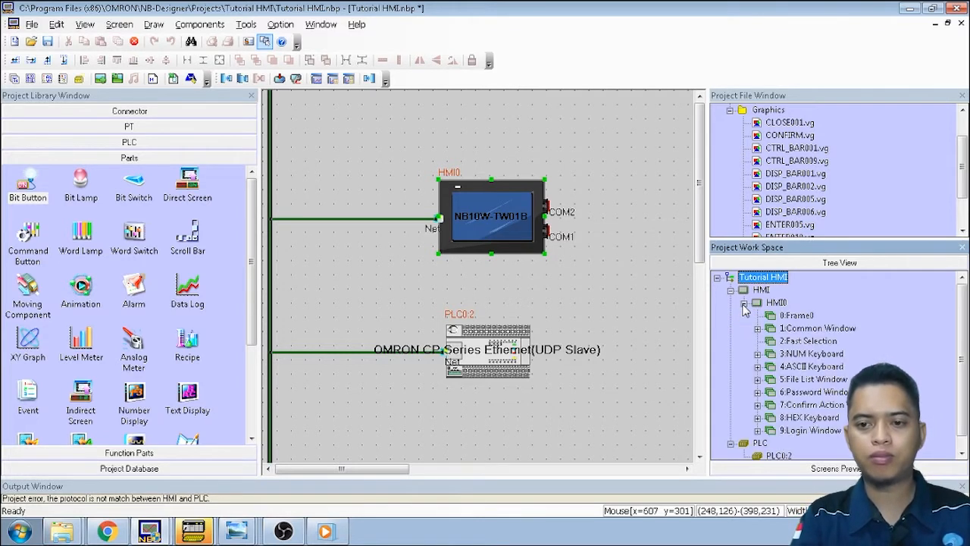
double_click(796, 316)
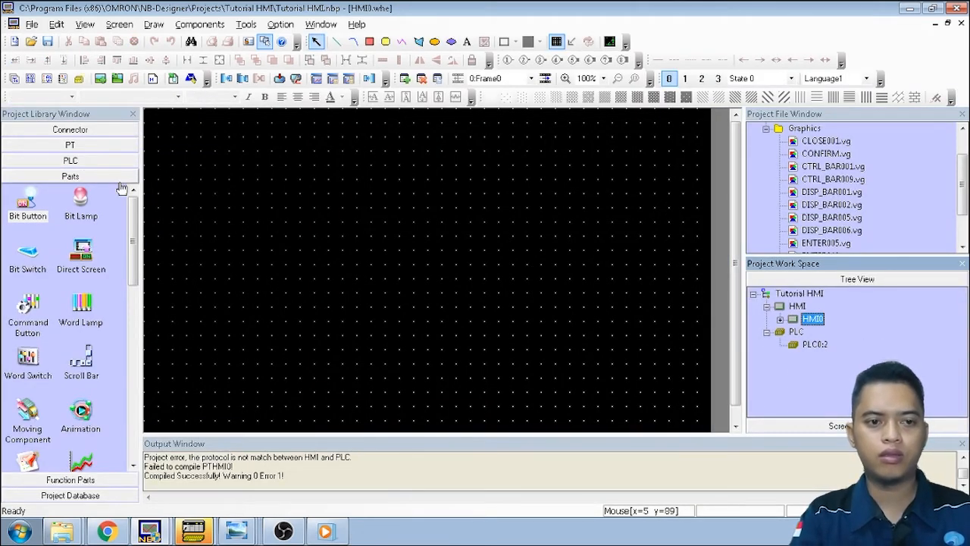
drag(29, 211, 604, 170)
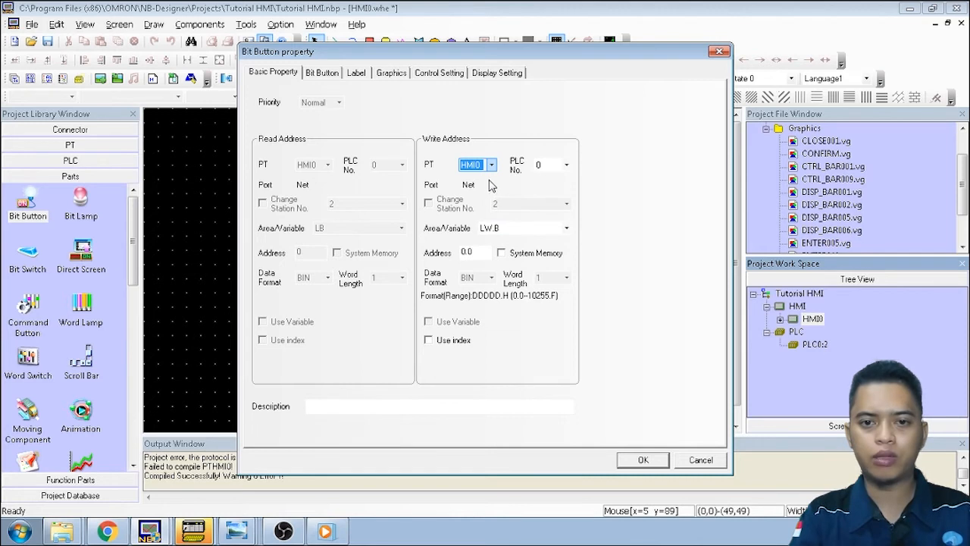
Set the Bit Button's write address to the W_bit area at 0.00, cross-checking CX-Programmer
click(567, 229)
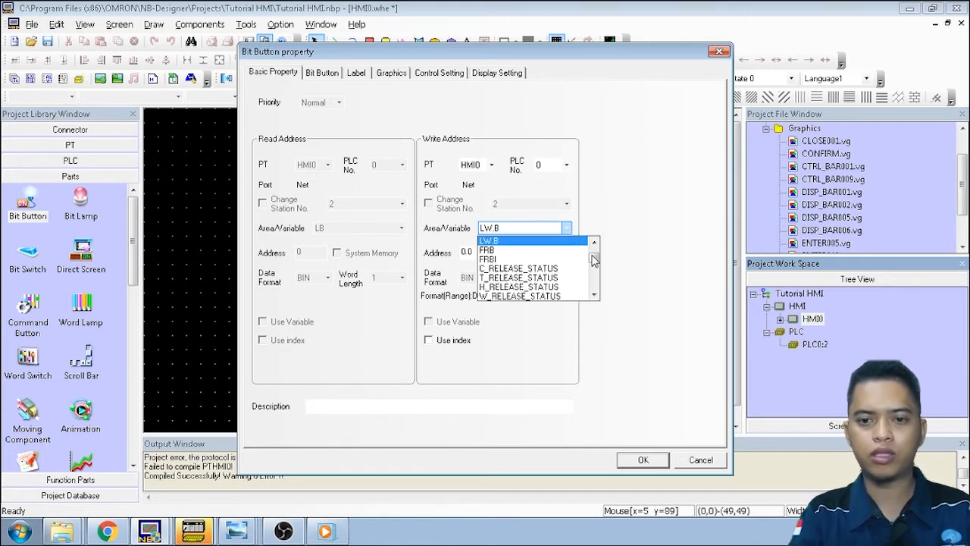
drag(595, 262, 594, 277)
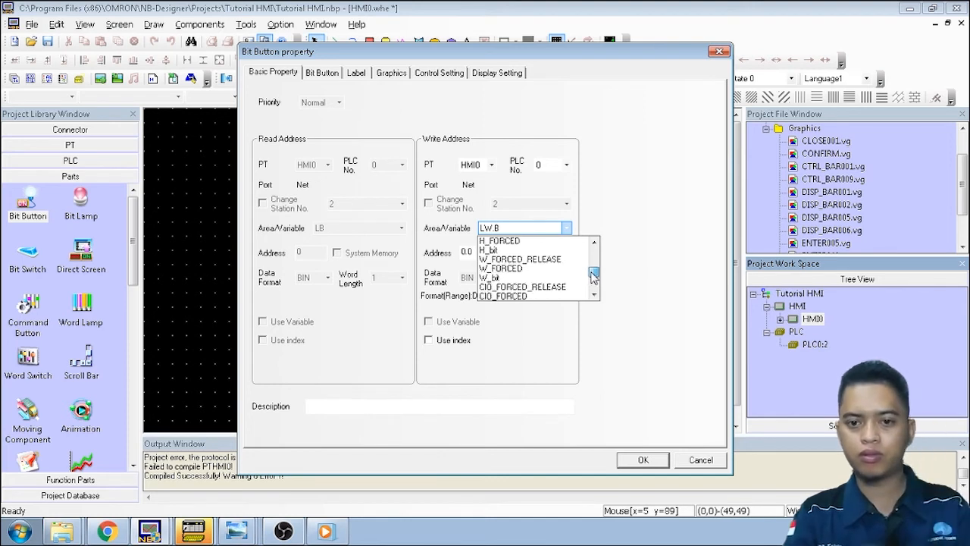
click(503, 278)
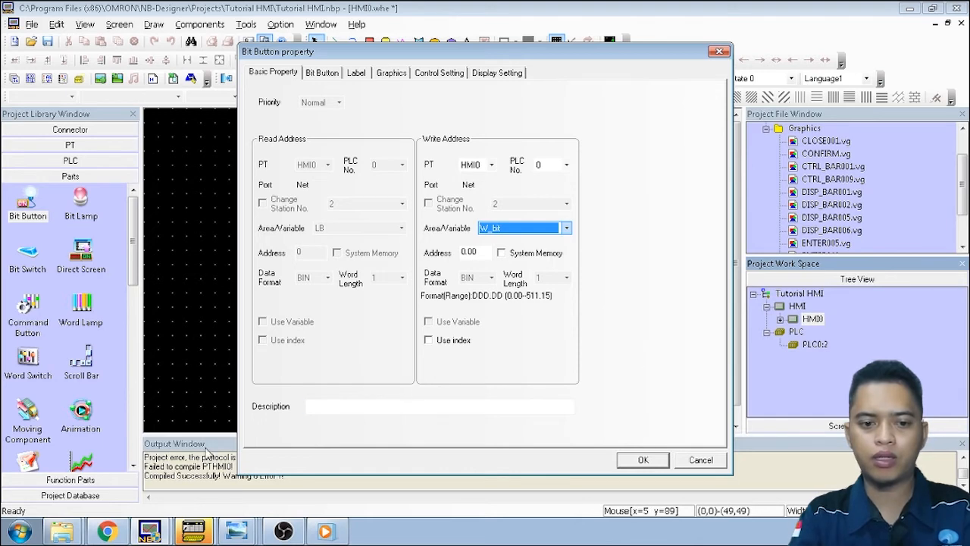
click(194, 530)
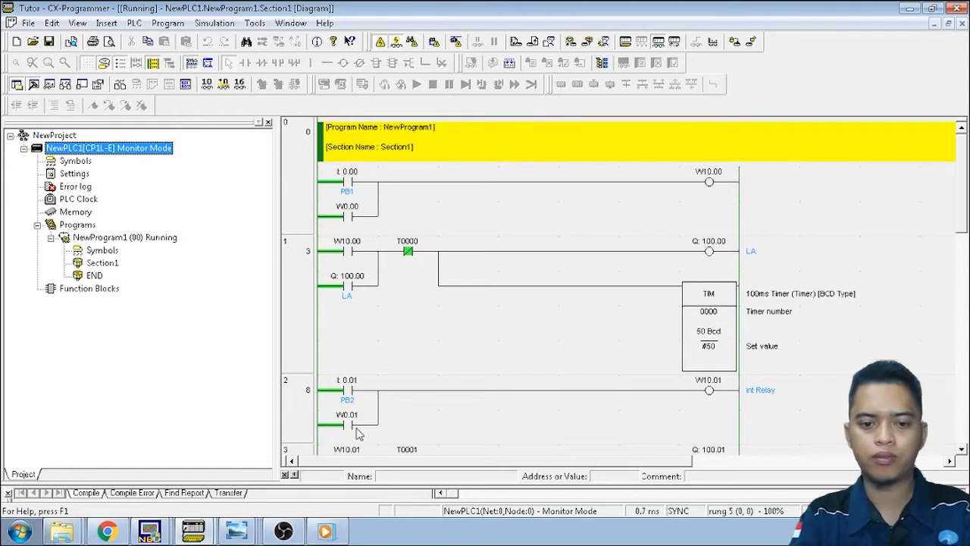
click(159, 535)
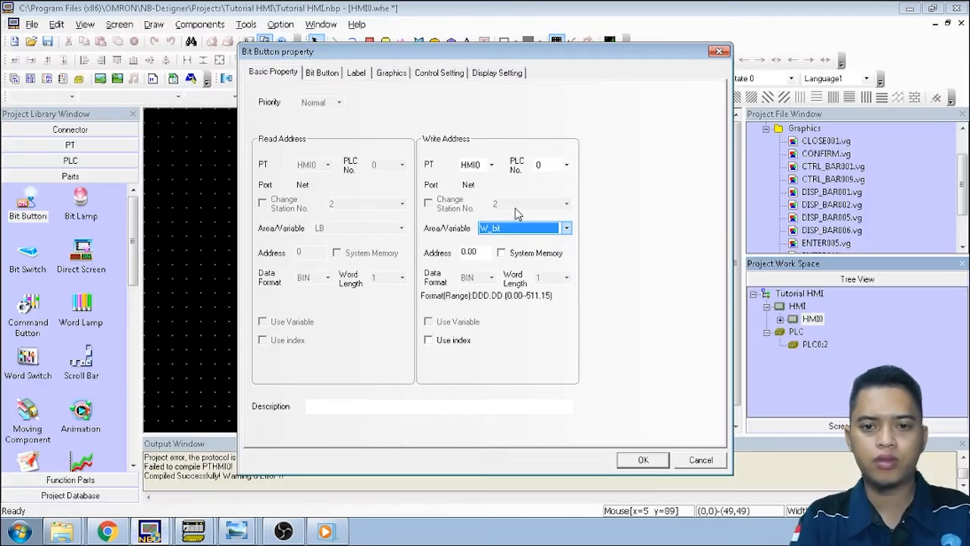
click(475, 252)
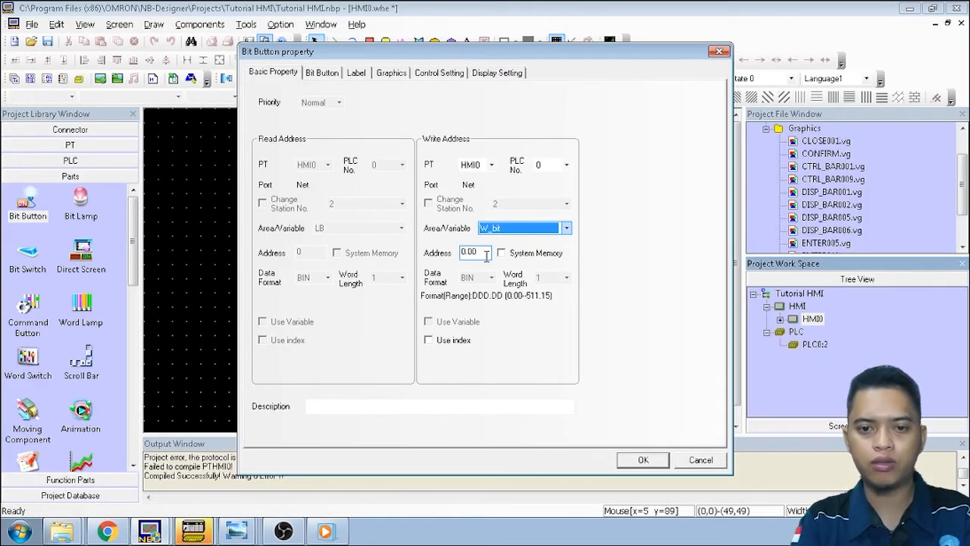
click(320, 75)
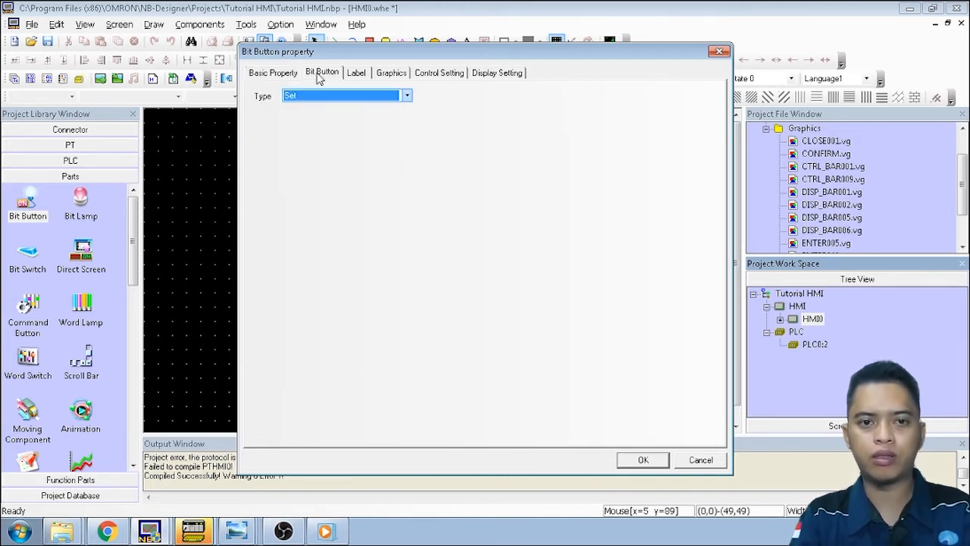
Change the bit button's type from Set to Momentary and bring up its Graphics settings
click(407, 96)
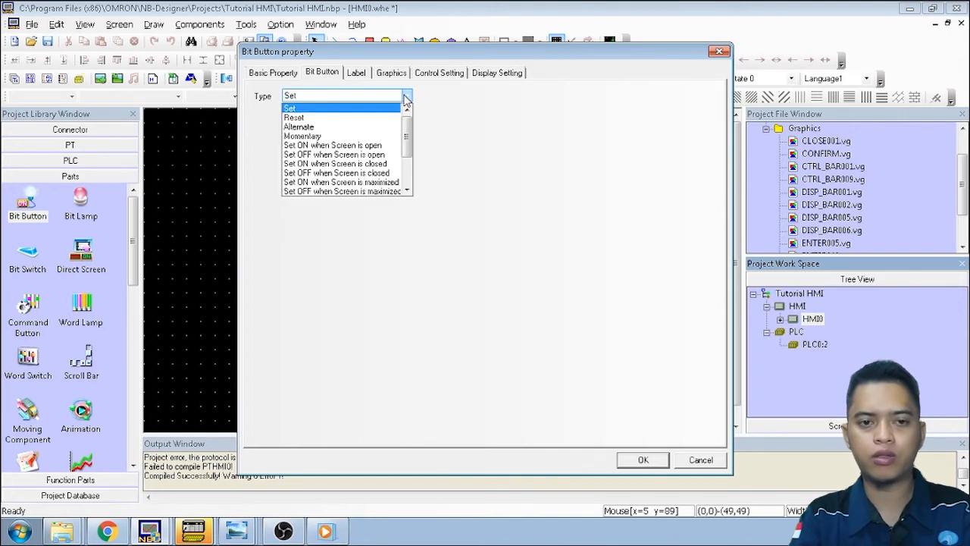
click(397, 137)
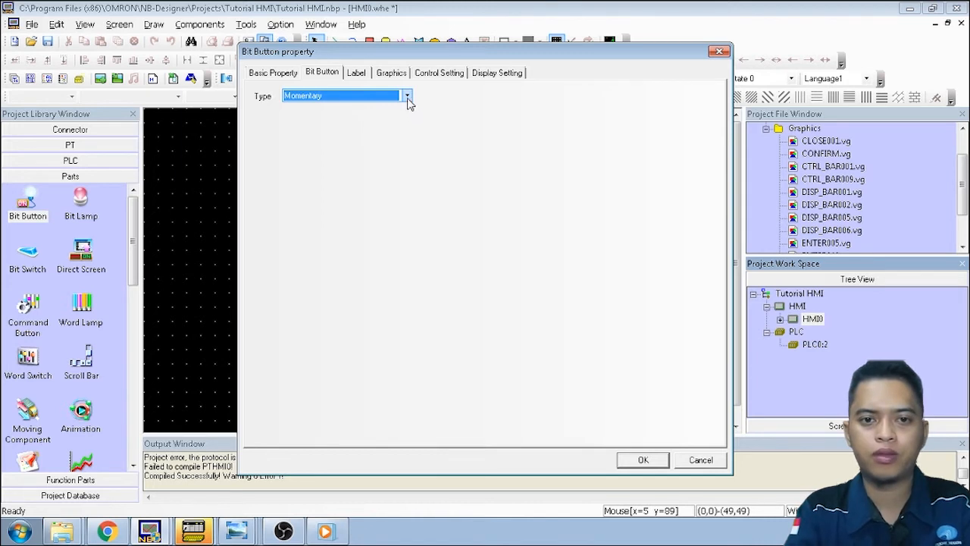
click(356, 73)
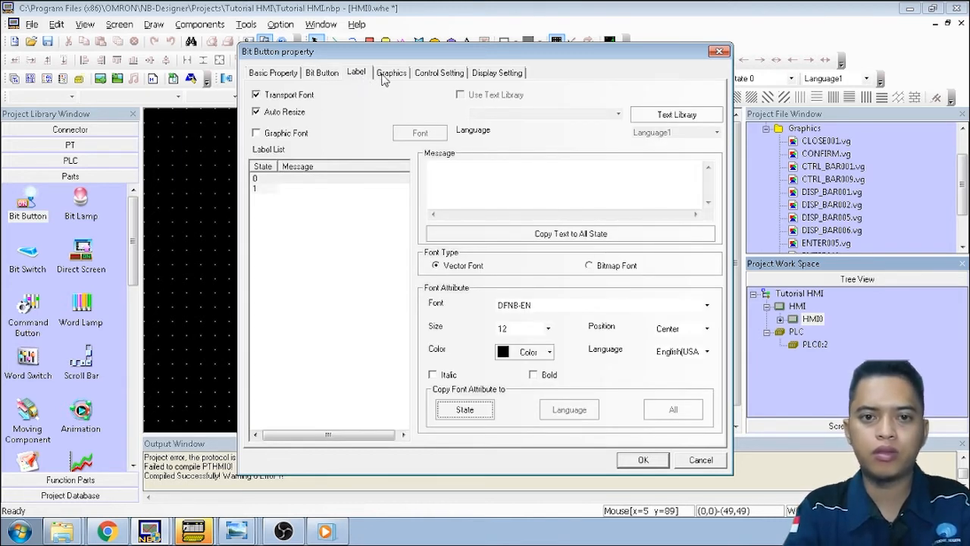
click(382, 77)
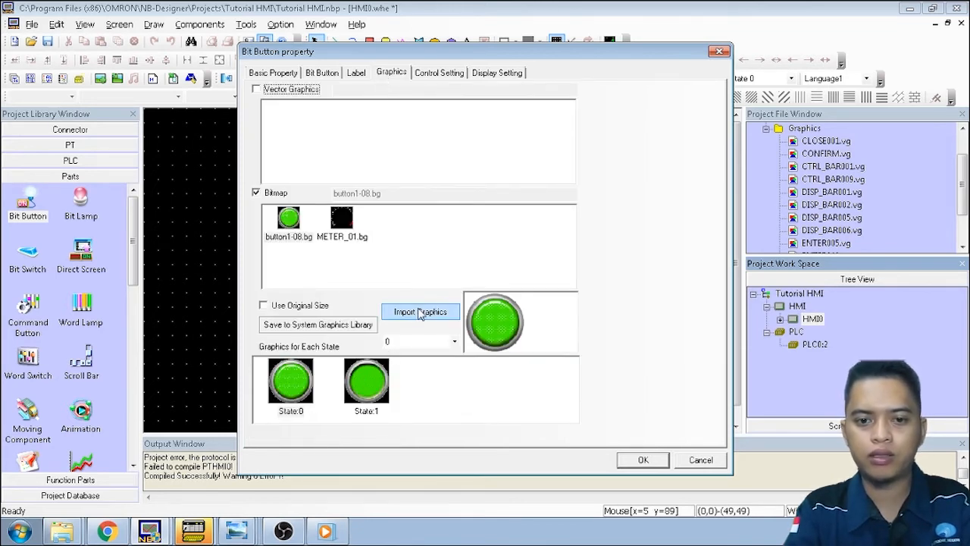
Import the green button1-08.bg graphic from the button library, named PB1, for the bit button
click(421, 312)
click(317, 180)
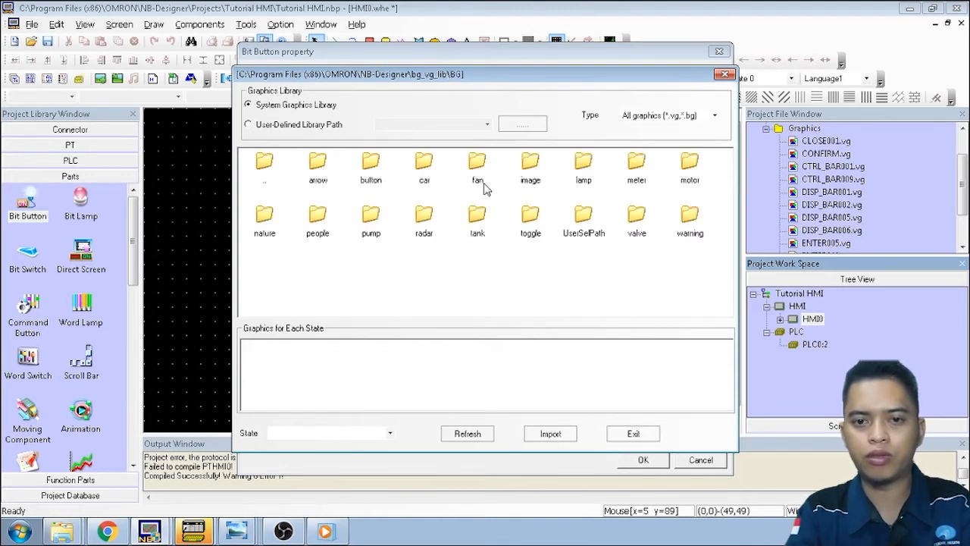
double_click(376, 176)
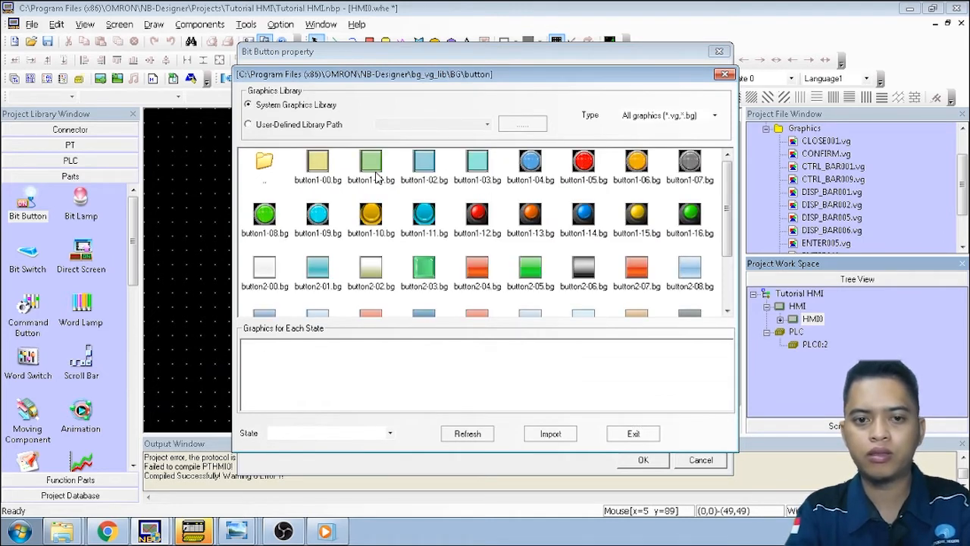
click(266, 215)
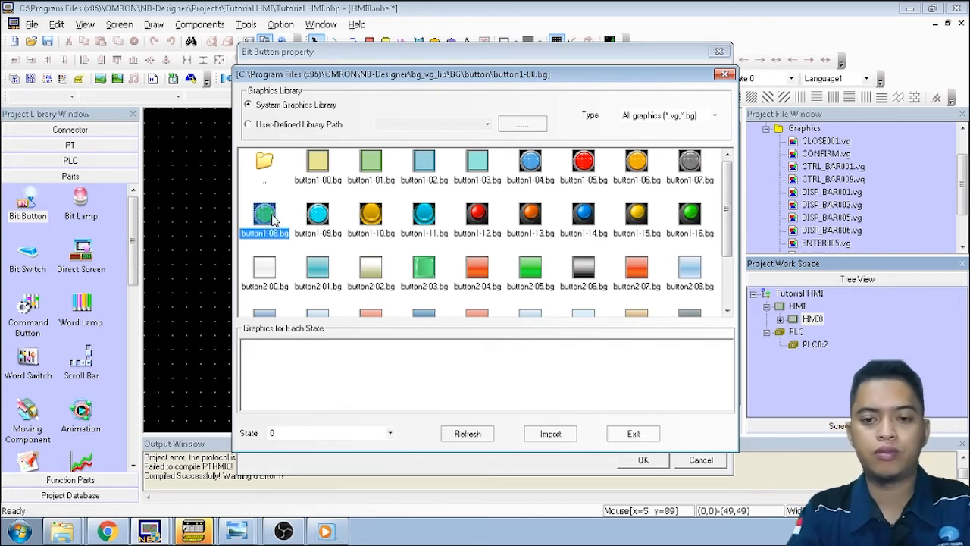
click(574, 435)
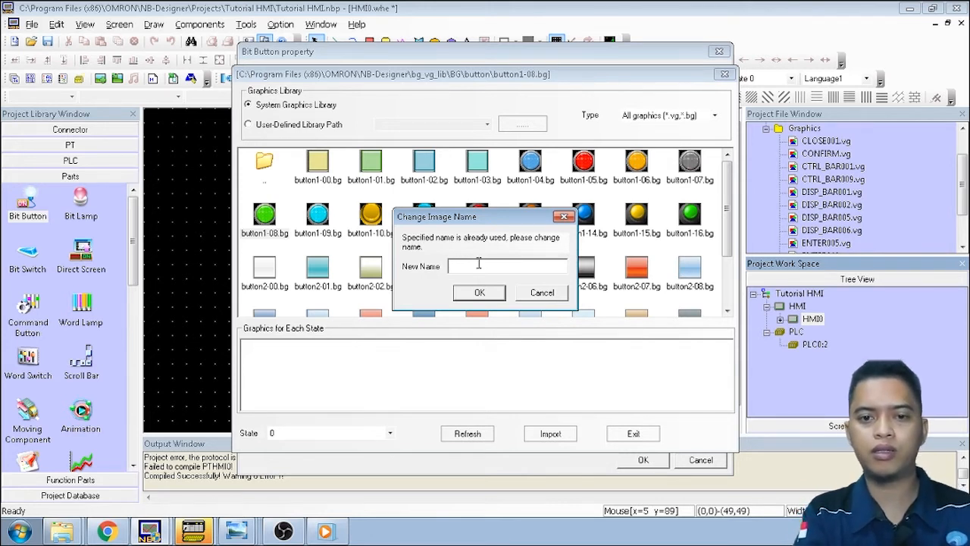
text(P)
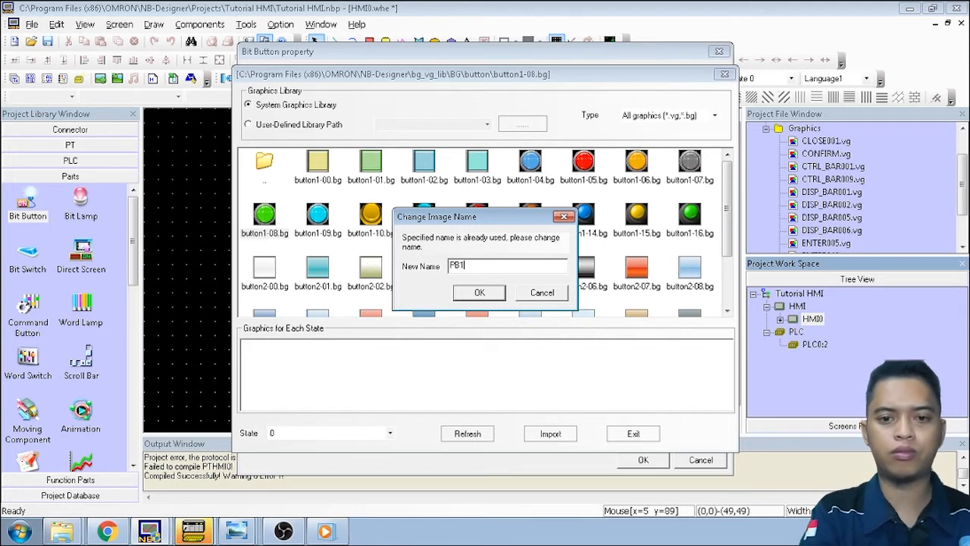
text(B1)
click(482, 294)
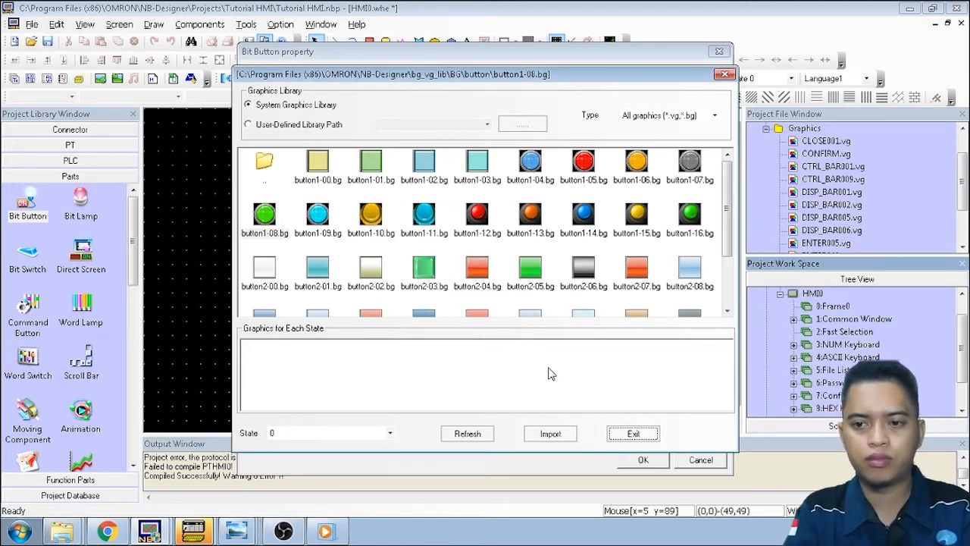
click(633, 435)
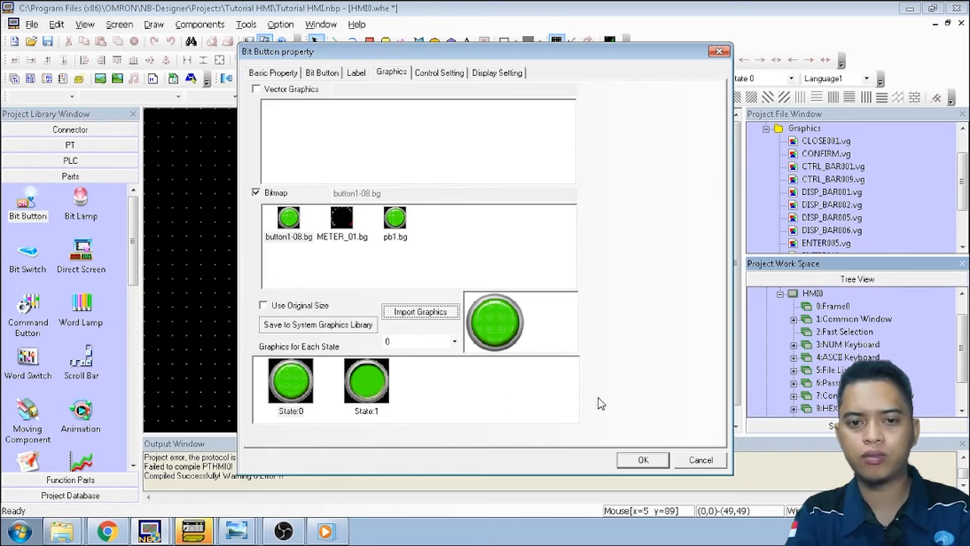
Place the green SB0 button near the top right at double size, then add a second Bit Button
click(642, 460)
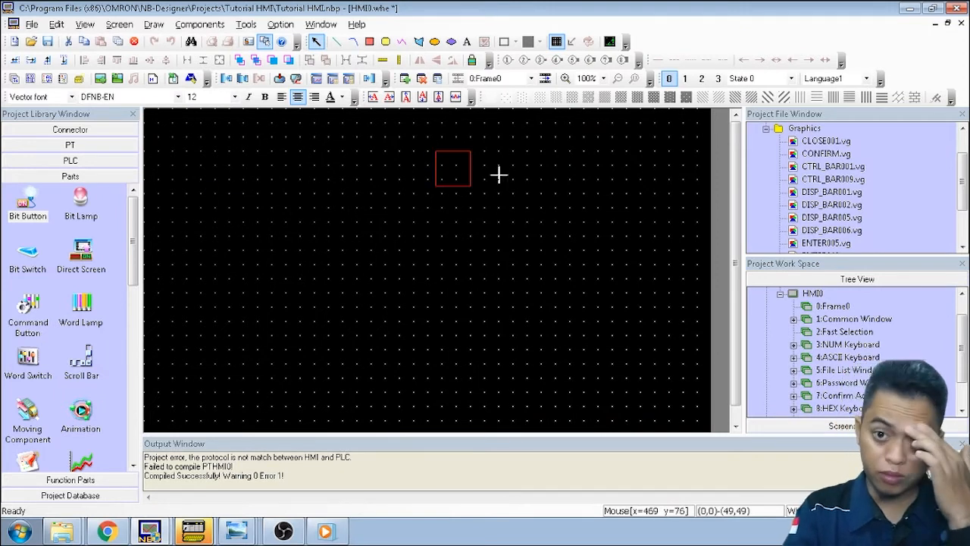
click(574, 161)
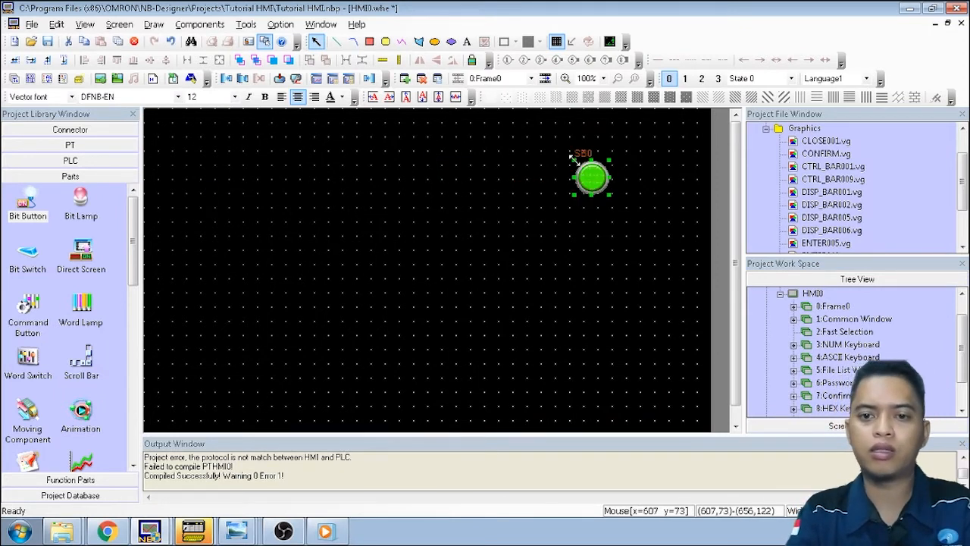
drag(610, 195, 670, 252)
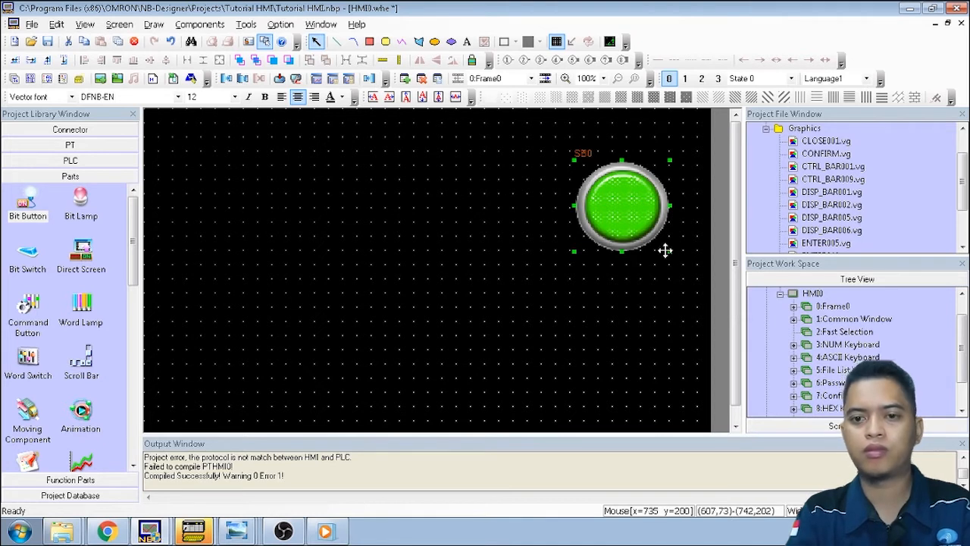
drag(625, 210, 606, 187)
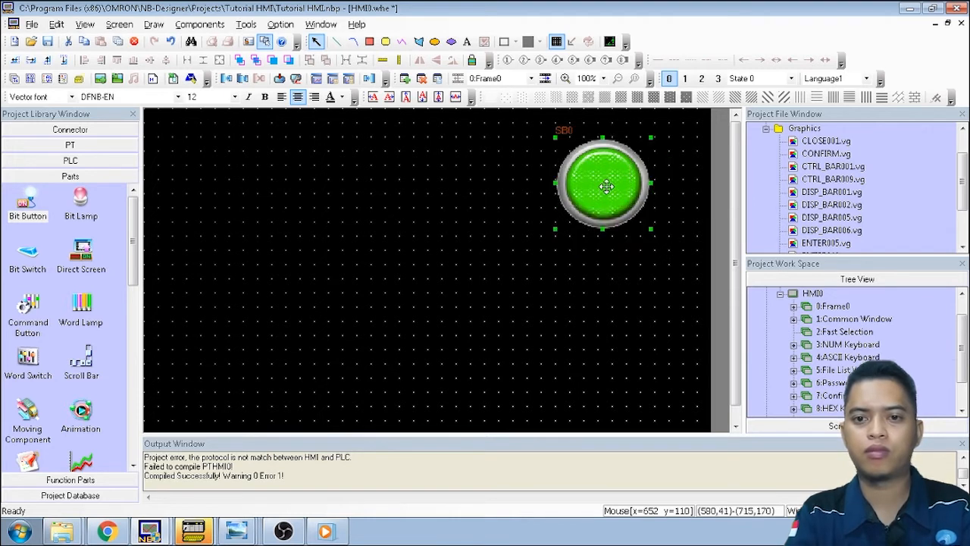
click(551, 265)
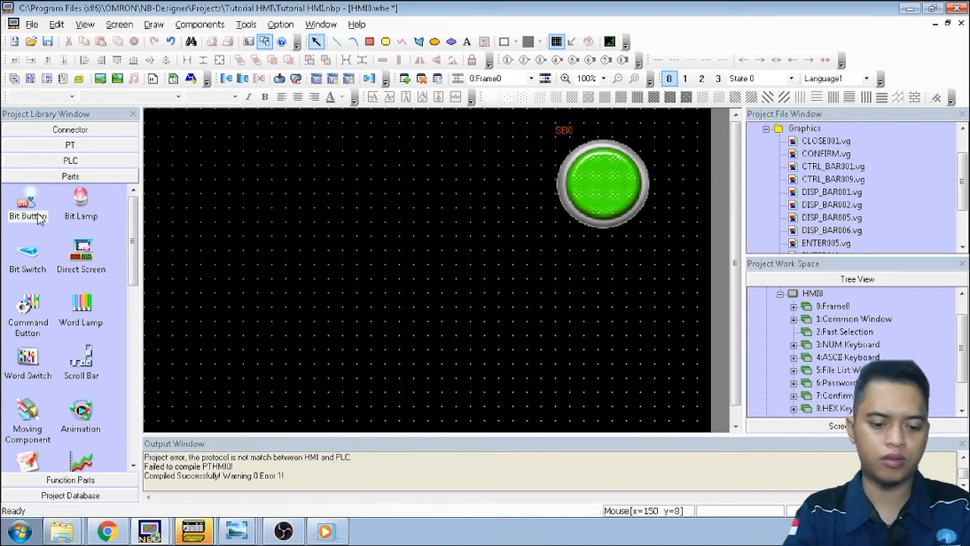
drag(40, 218, 584, 279)
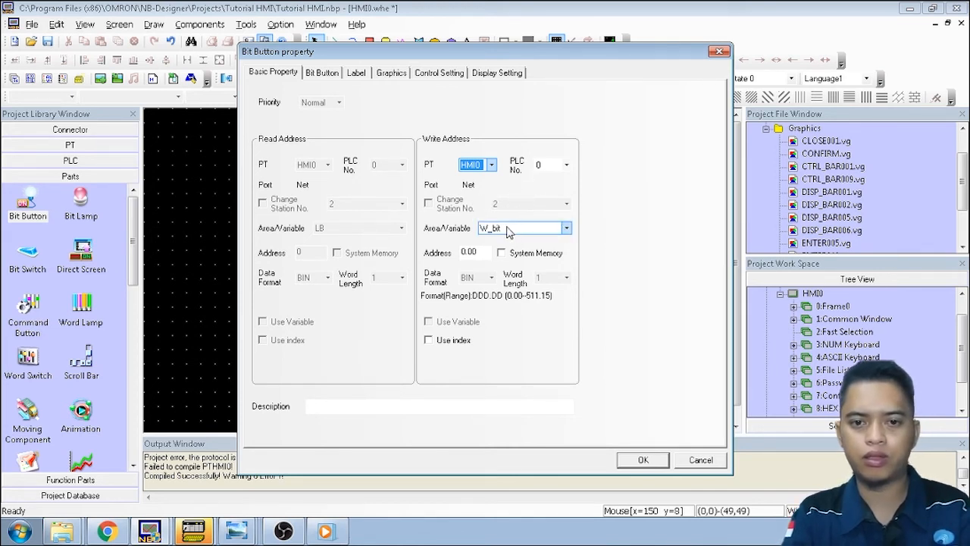
Set the second bit button's write address to W_bit 0.01 and its type to Momentary
click(484, 251)
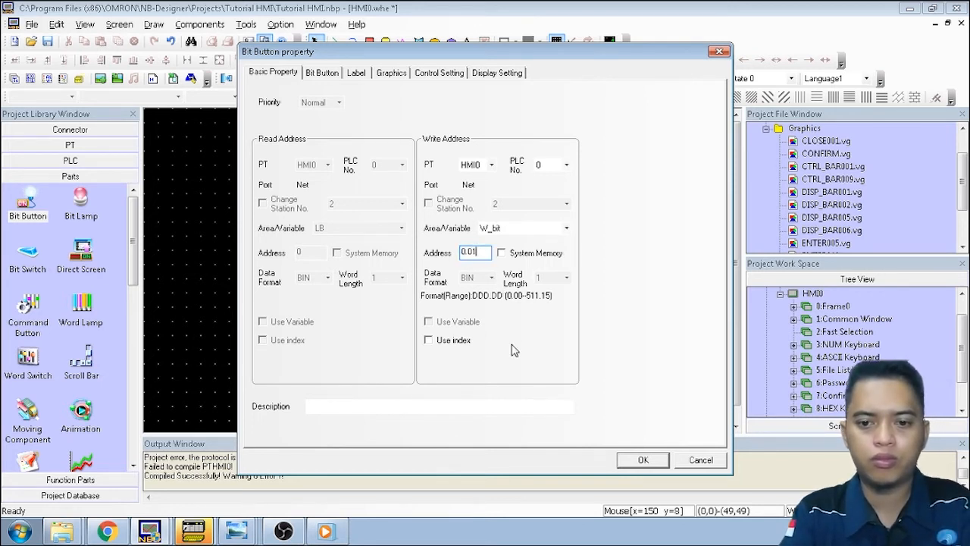
click(322, 72)
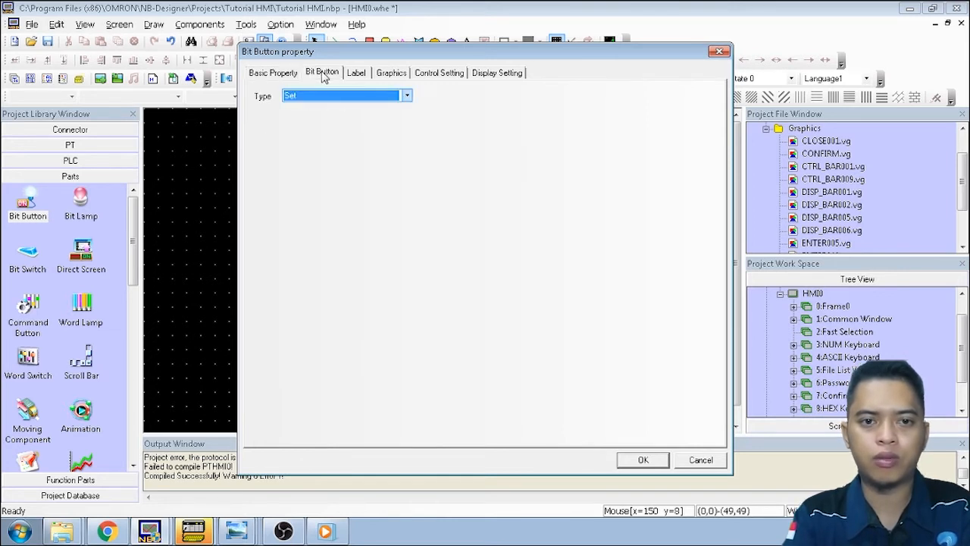
click(408, 97)
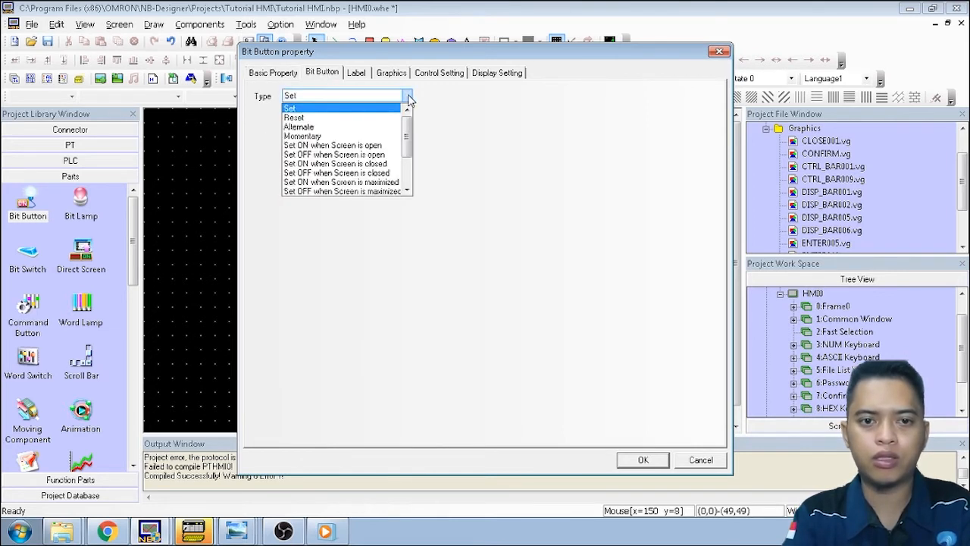
click(387, 136)
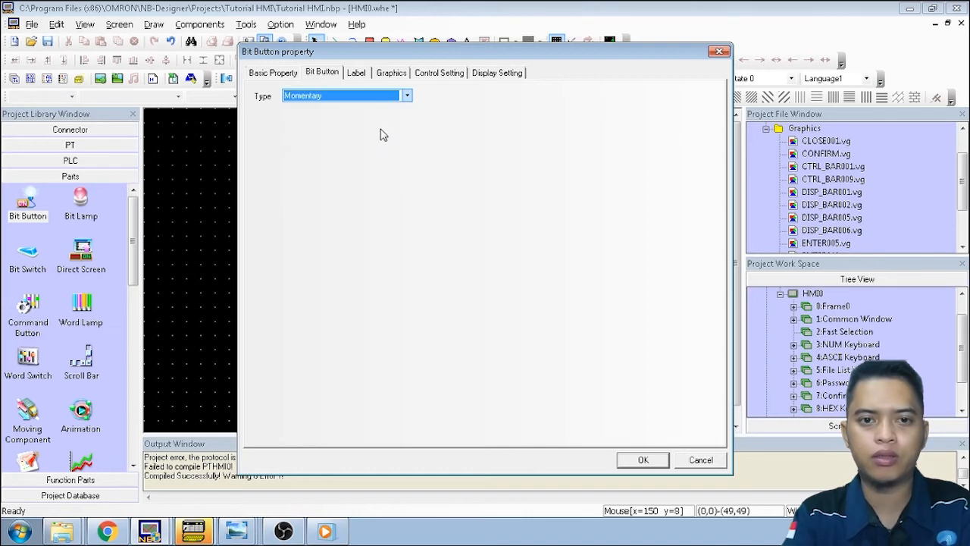
click(392, 74)
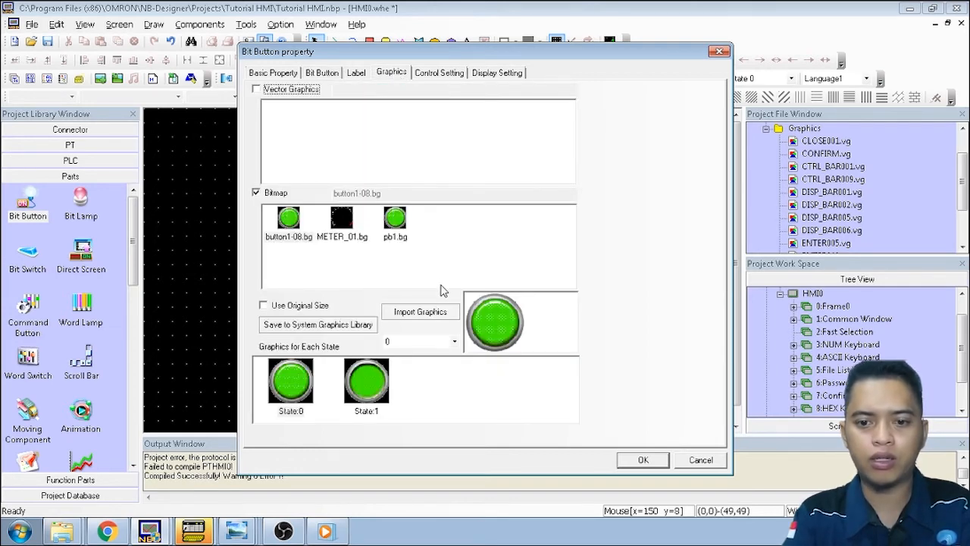
Import the red button1-05 graphic from BG > button as PB2 and confirm the second bit button
click(443, 315)
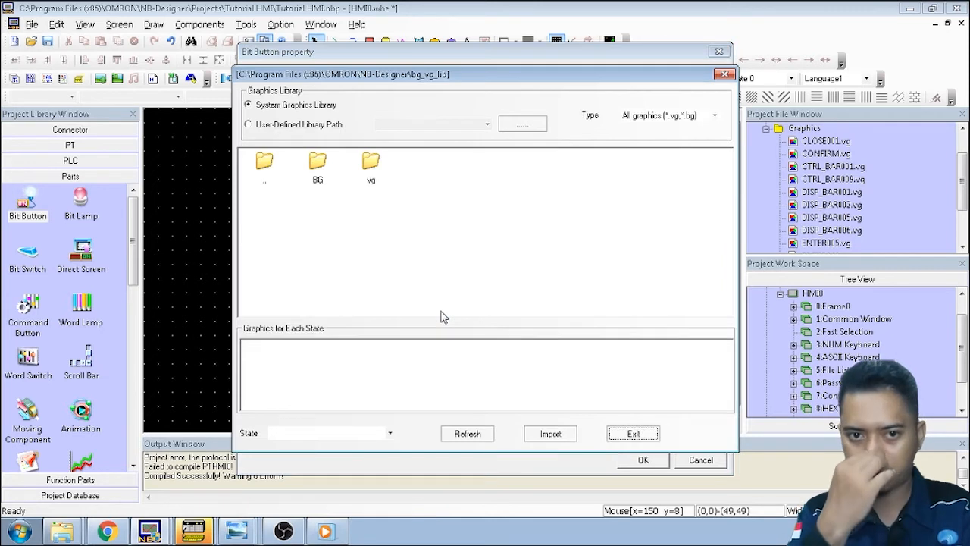
double_click(318, 170)
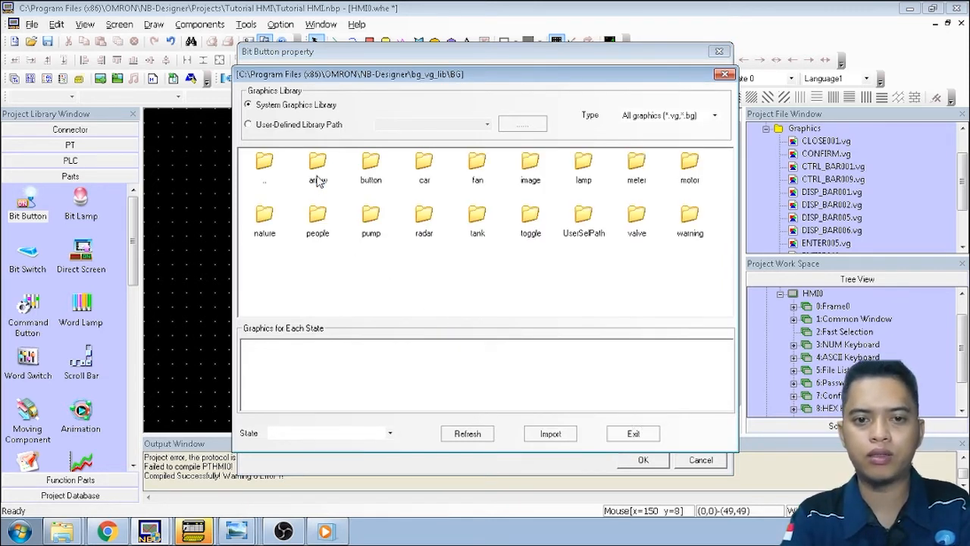
double_click(371, 171)
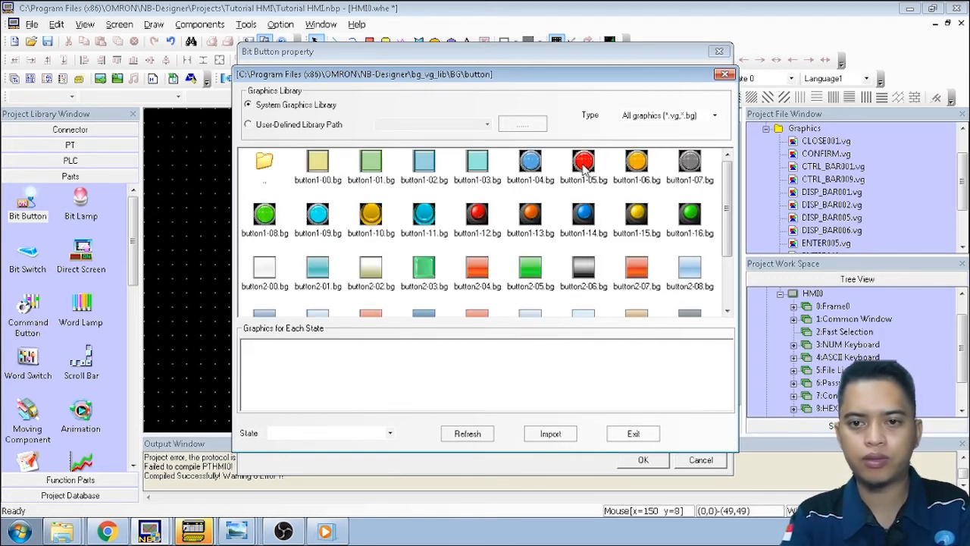
click(584, 163)
click(567, 434)
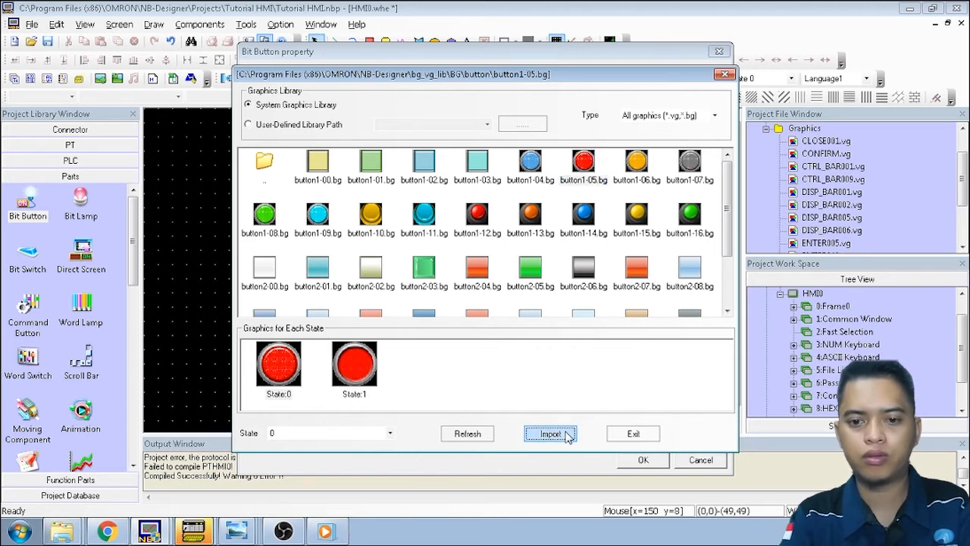
click(567, 434)
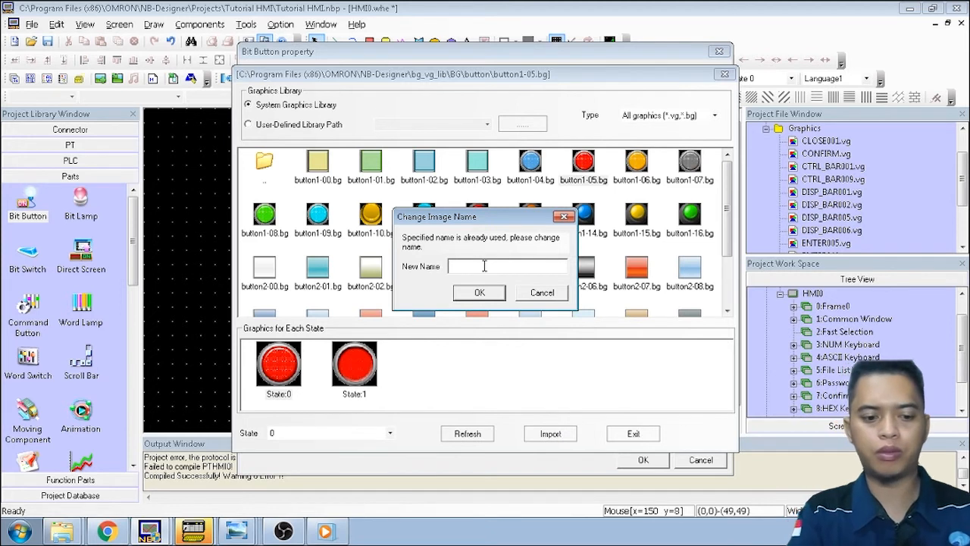
text(PB2)
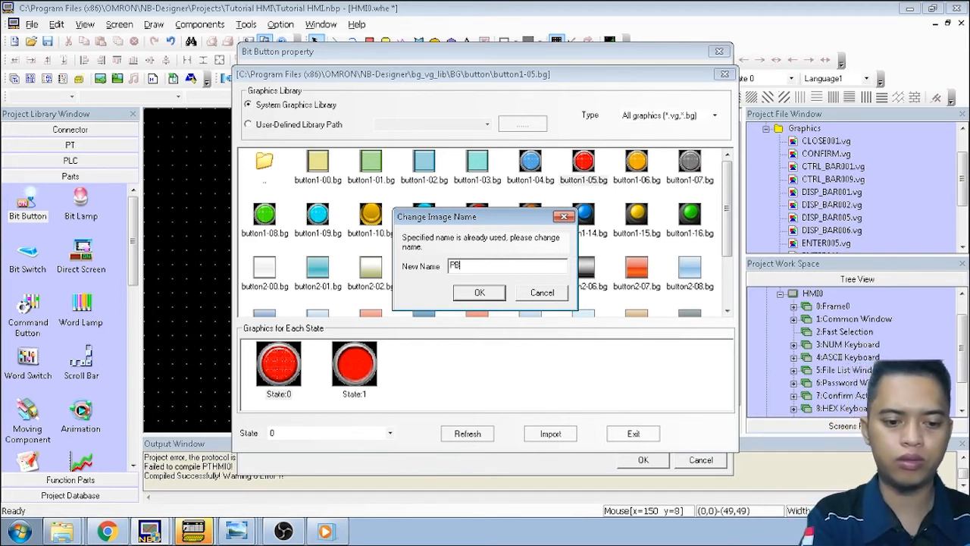
click(480, 292)
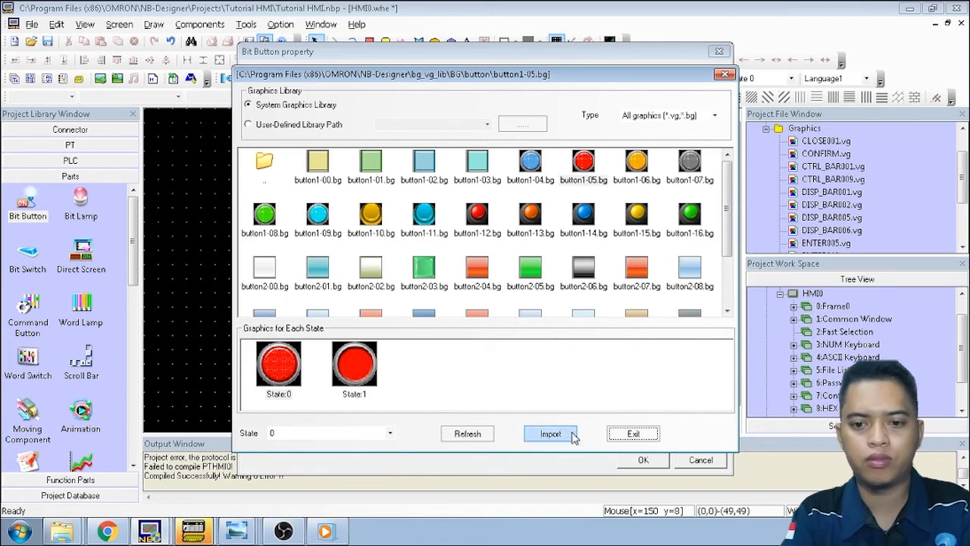
click(650, 438)
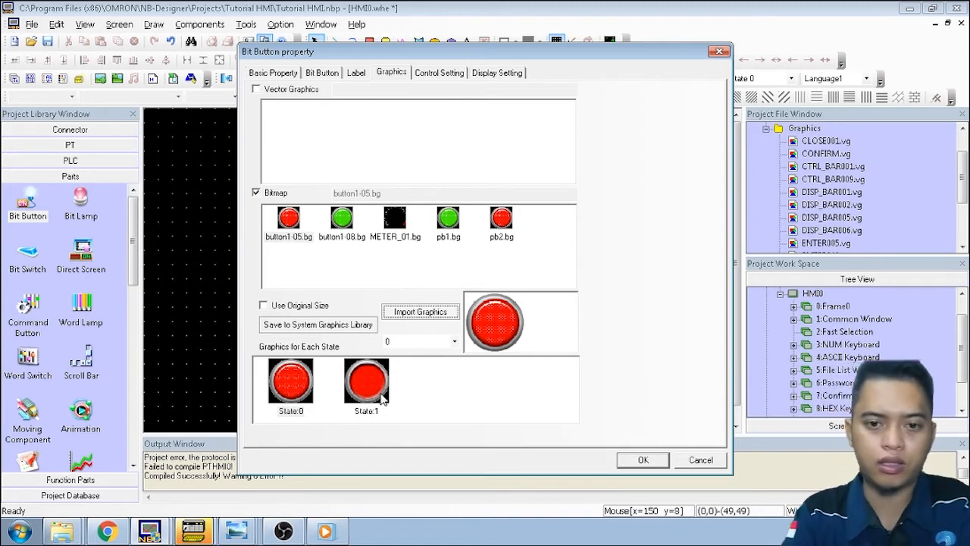
click(641, 460)
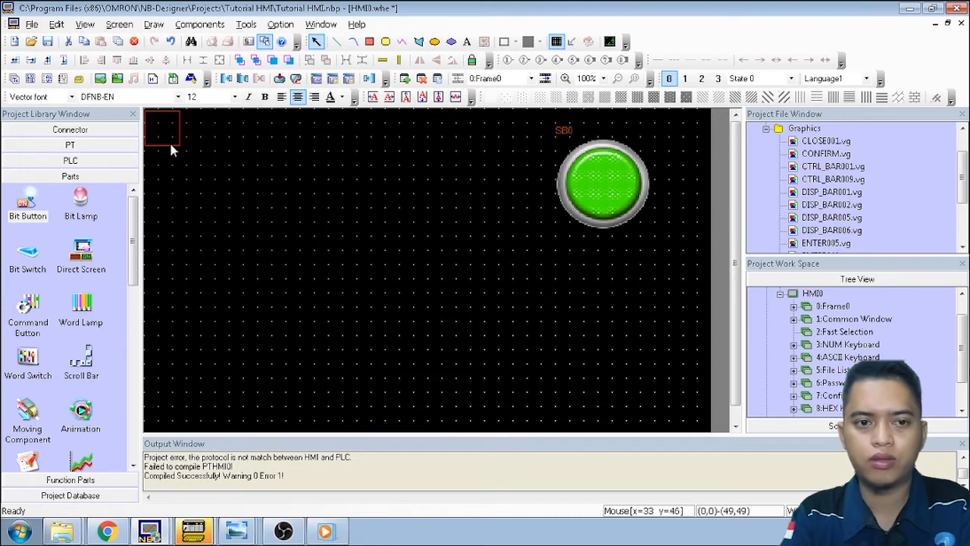
Place the red SB1 button below SB0, enlarged to match it, then pick the Bit Lamp part
click(555, 248)
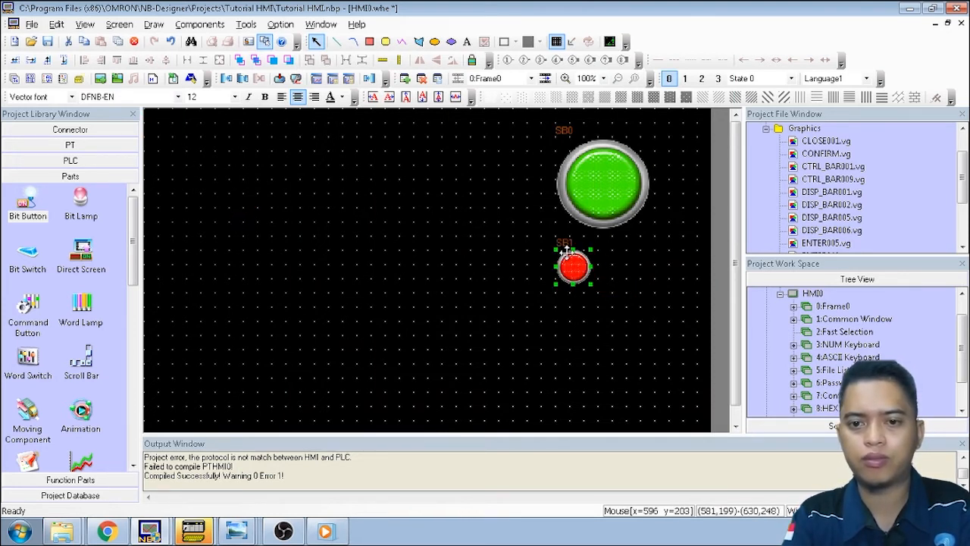
drag(592, 283, 650, 338)
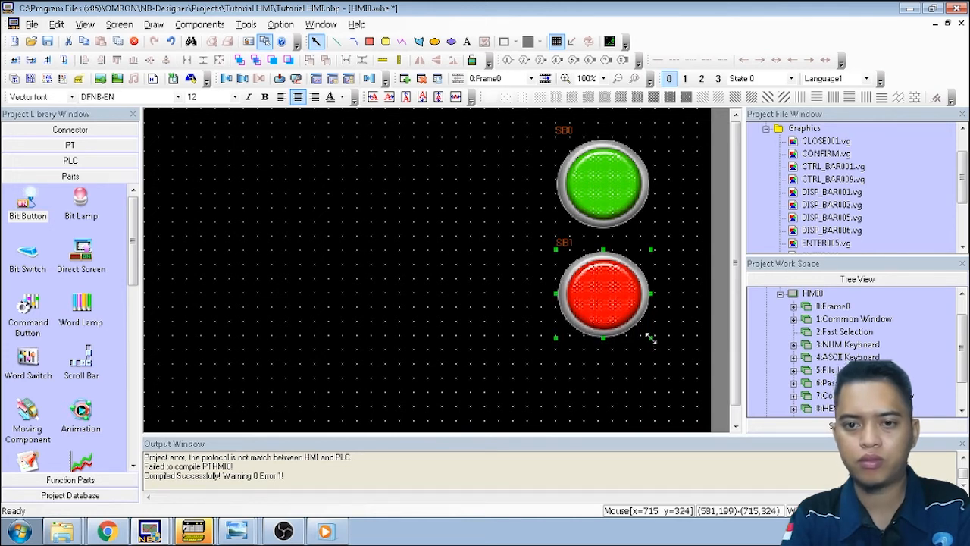
click(485, 300)
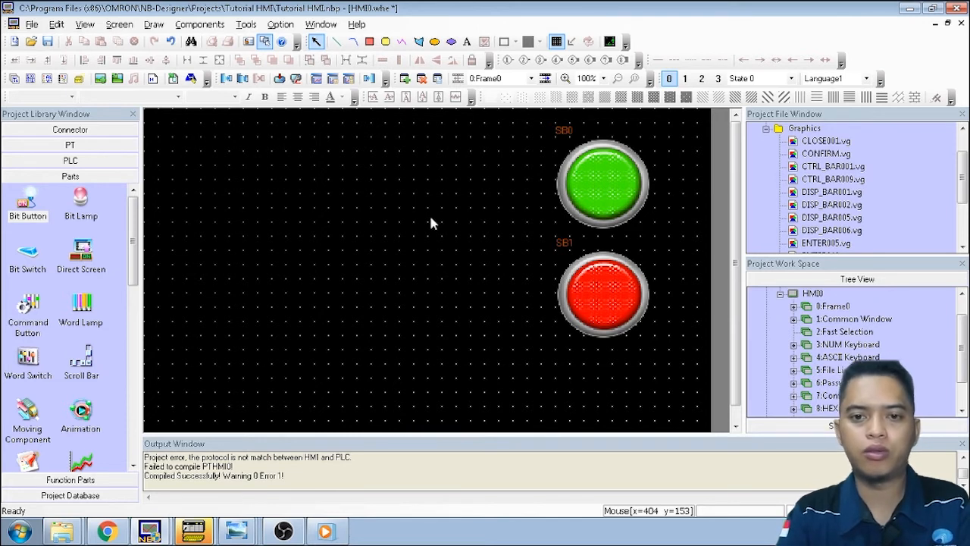
click(81, 213)
Drop a bit lamp onto Frame0 and check lamp output LA at Q:100.00 in CX-Programmer
drag(81, 213, 424, 171)
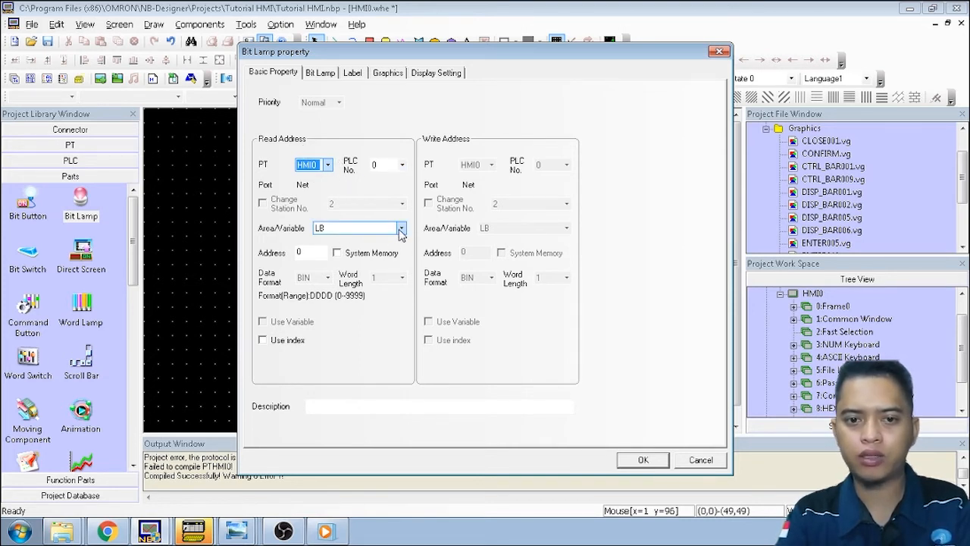
click(196, 535)
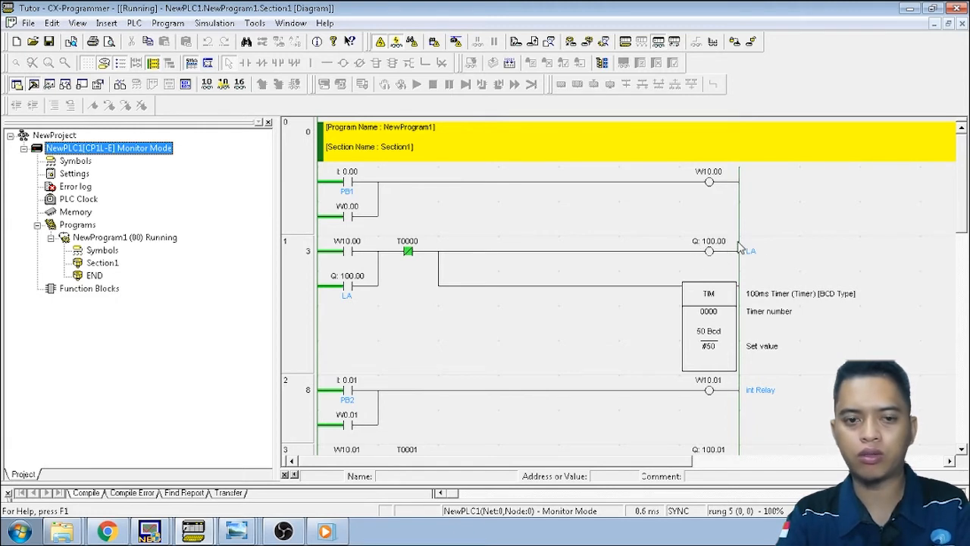
click(163, 531)
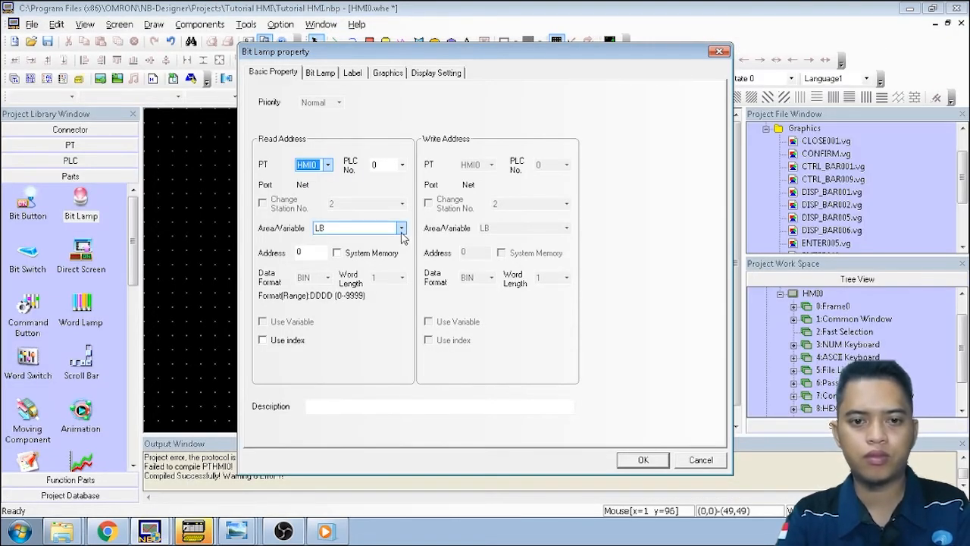
Set the bit lamp's read address to the CIO_bit area at 100.00
click(401, 229)
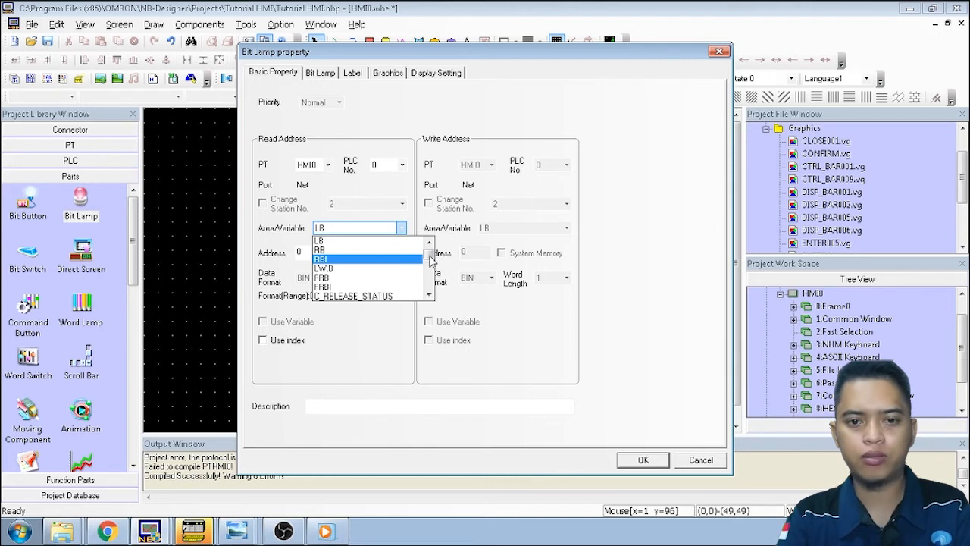
drag(431, 260, 433, 282)
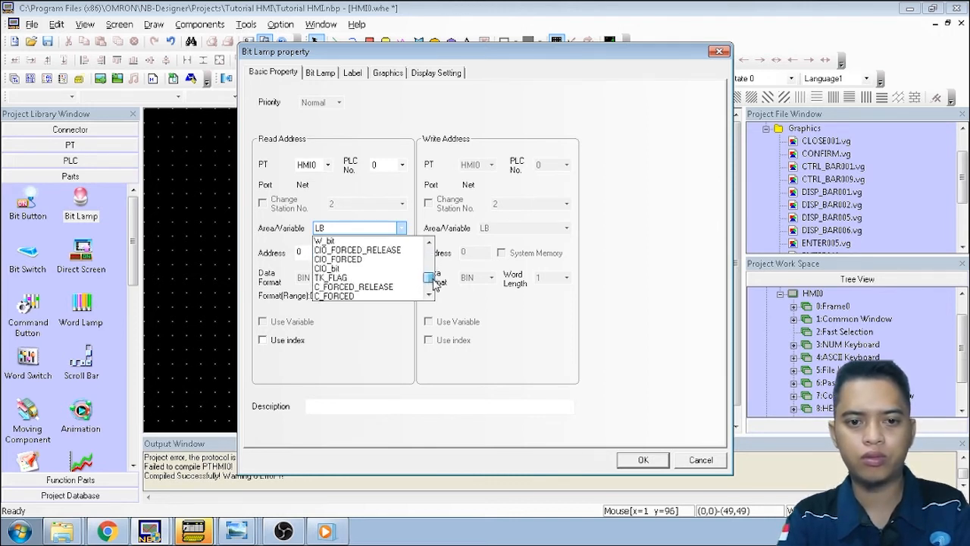
click(361, 269)
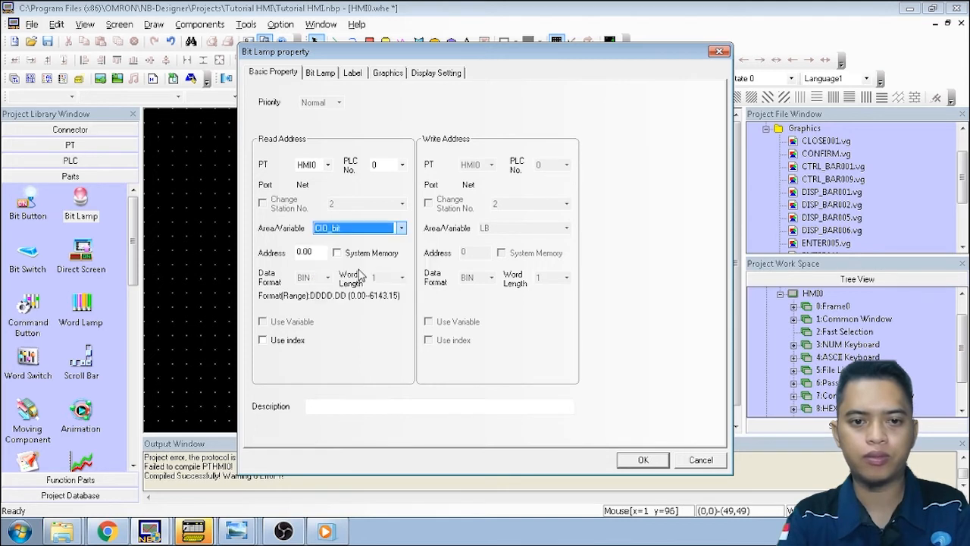
click(315, 256)
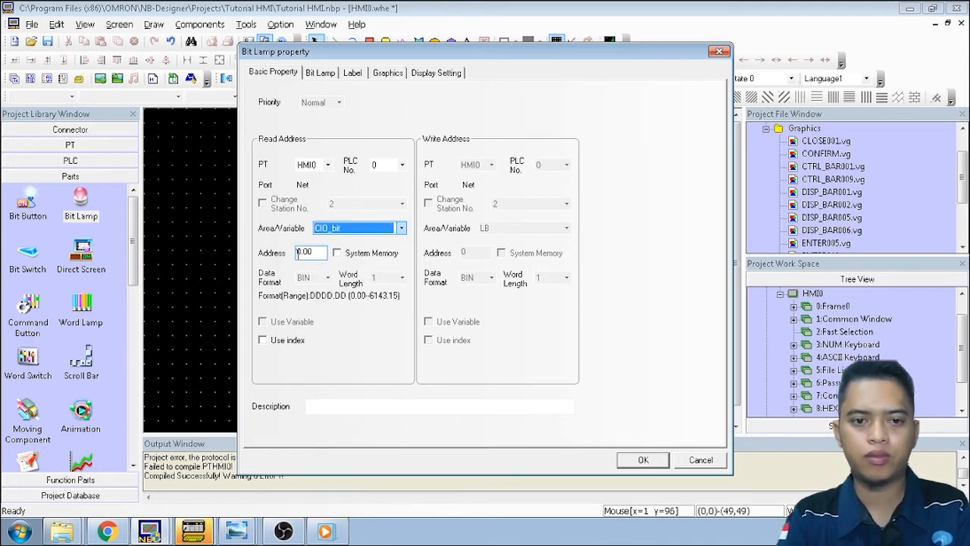
double_click(297, 253)
text(10)
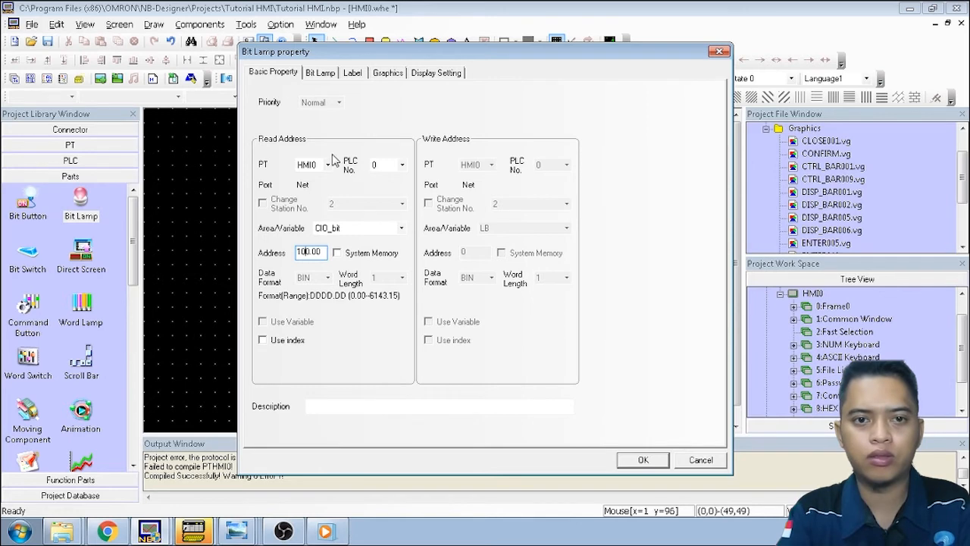
Keep the bit lamp's type as Normal and bring up its Graphics settings
click(320, 74)
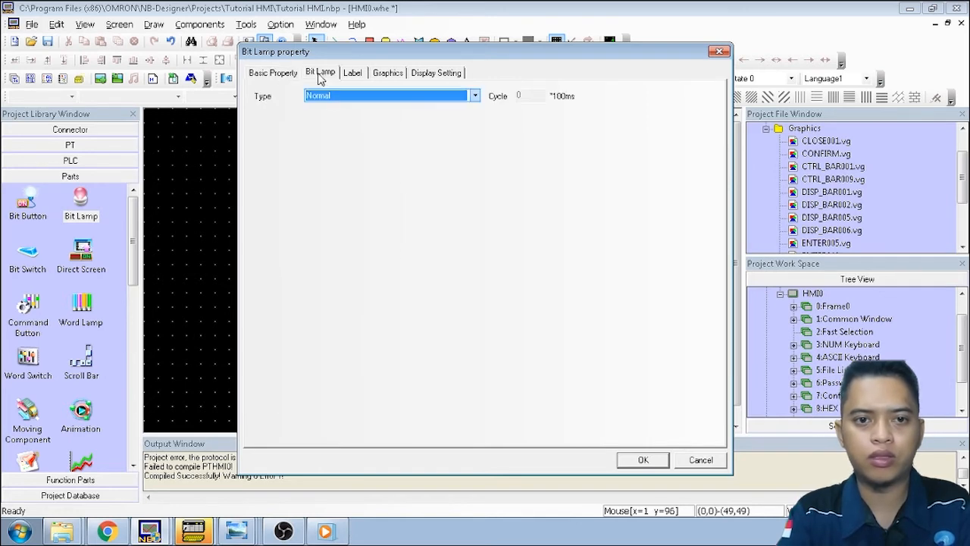
click(379, 97)
click(379, 97)
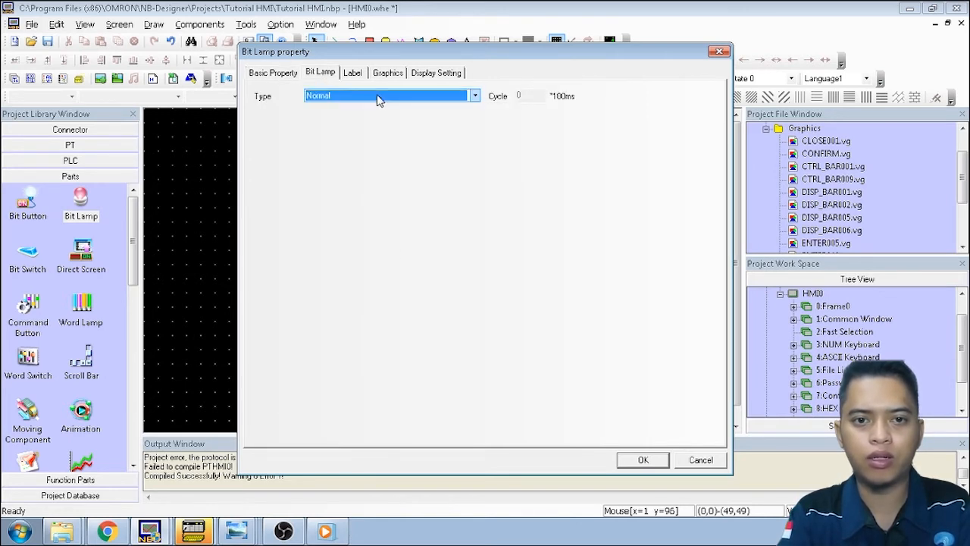
click(385, 73)
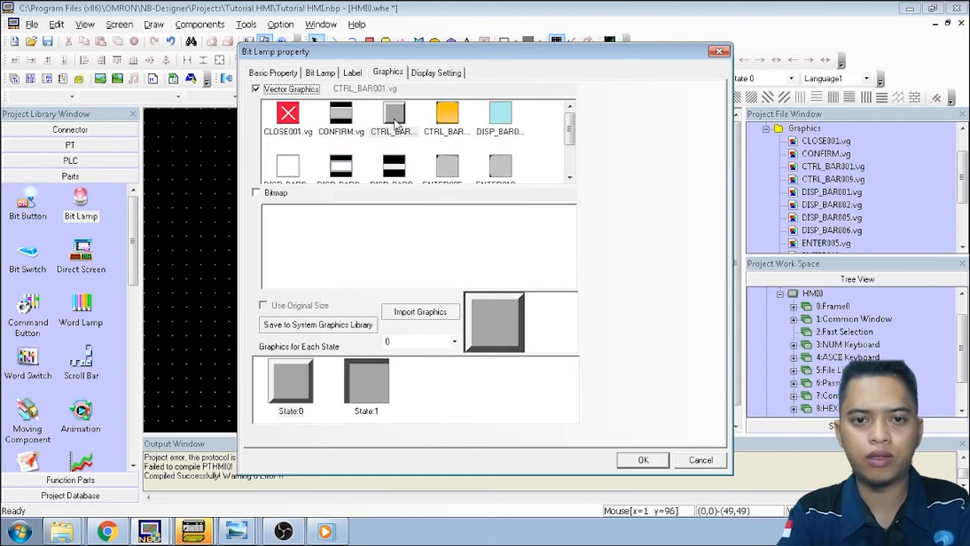
Compare lamp graphics in BG > lamp, import the red lamp-08.bg, and confirm the bit lamp
click(440, 312)
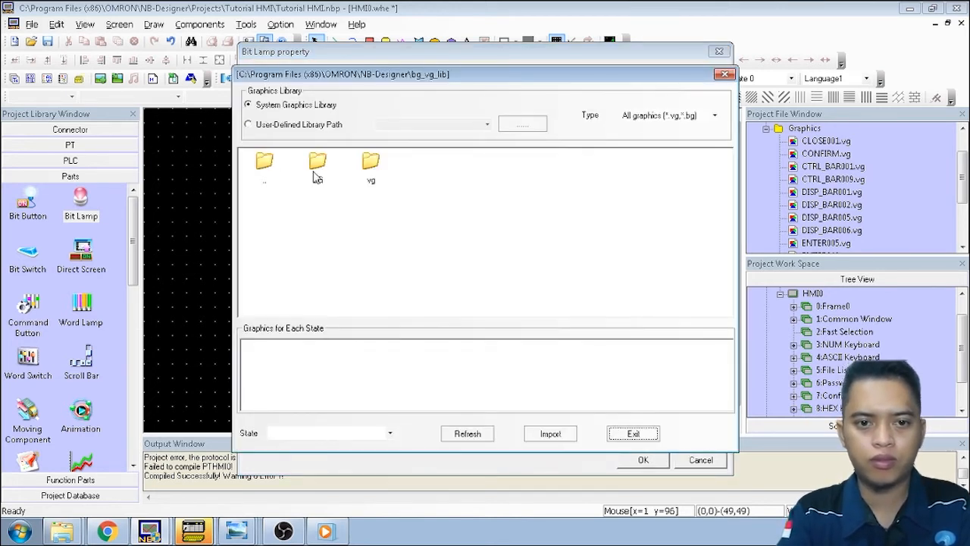
double_click(318, 174)
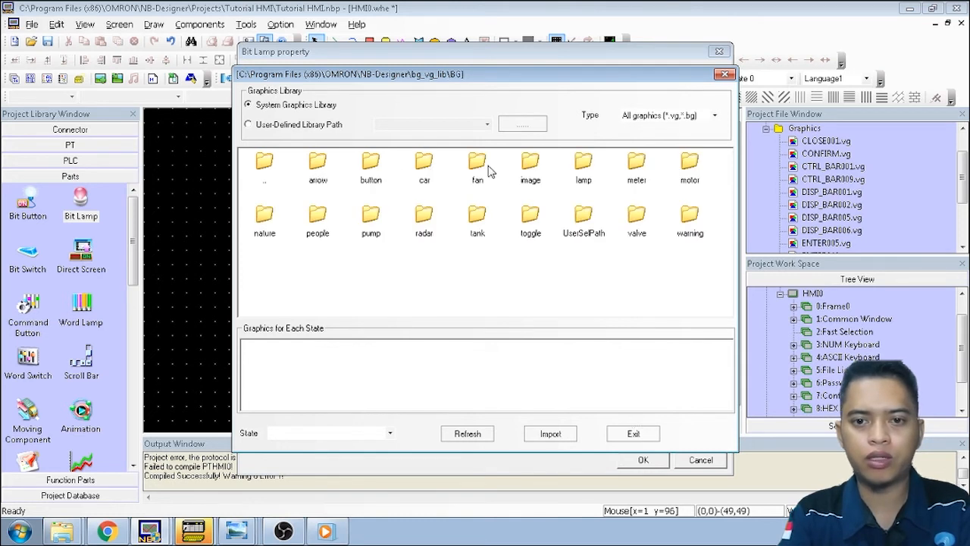
double_click(584, 172)
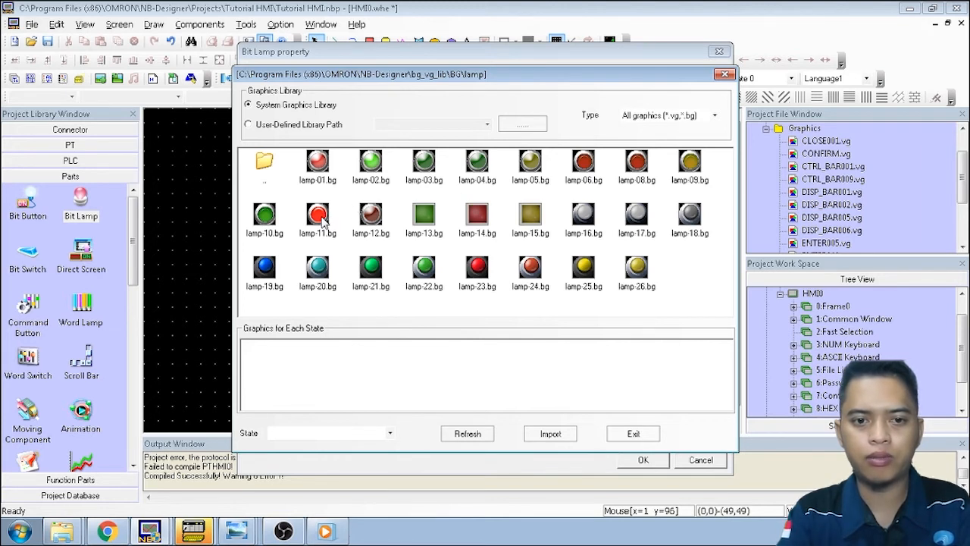
click(320, 216)
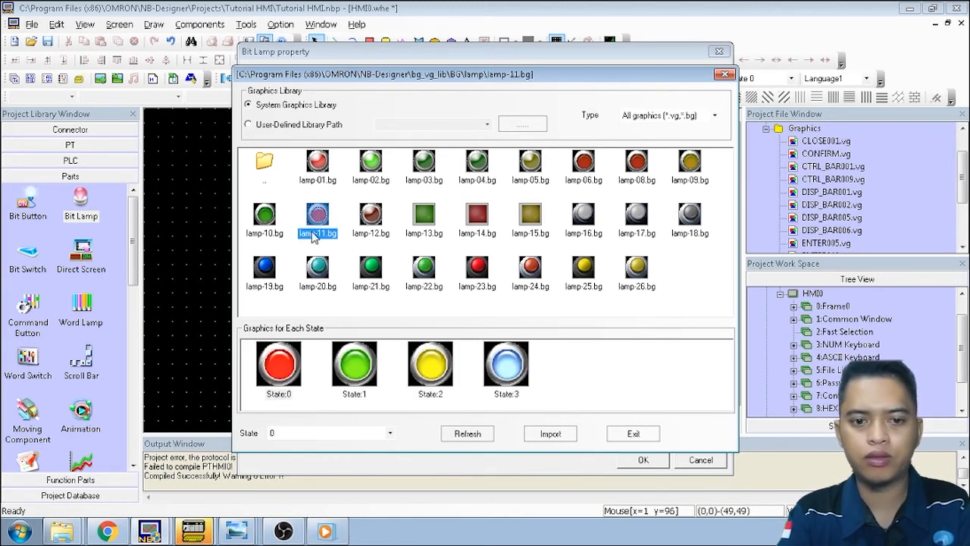
click(318, 169)
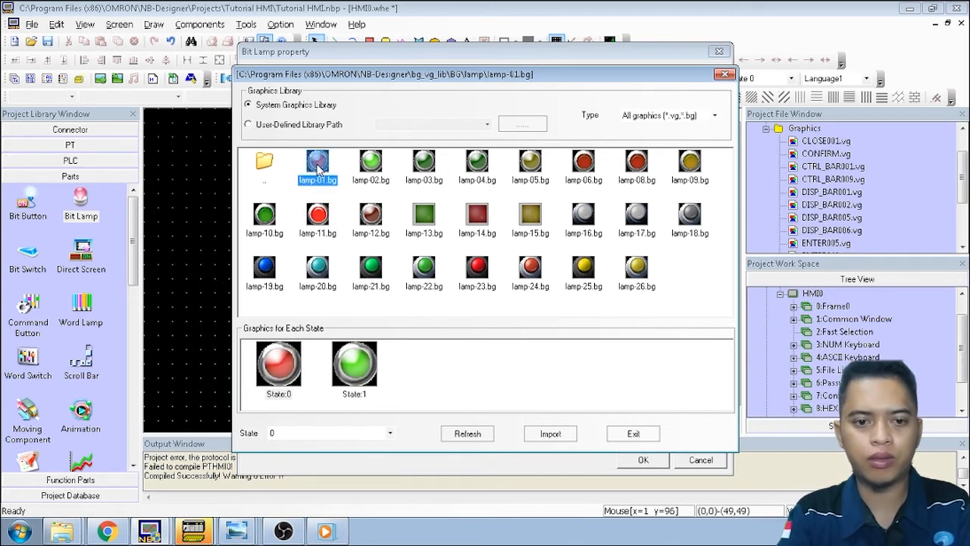
click(585, 169)
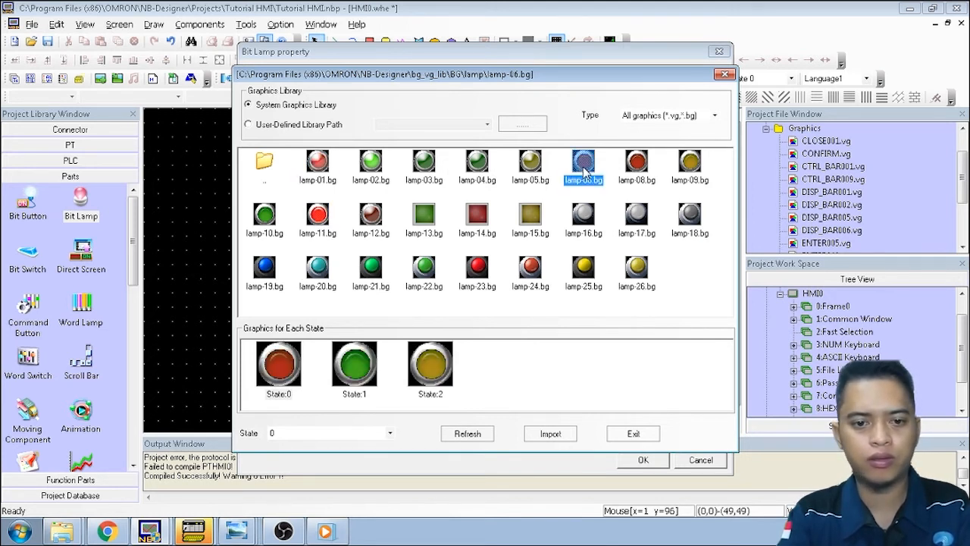
click(642, 166)
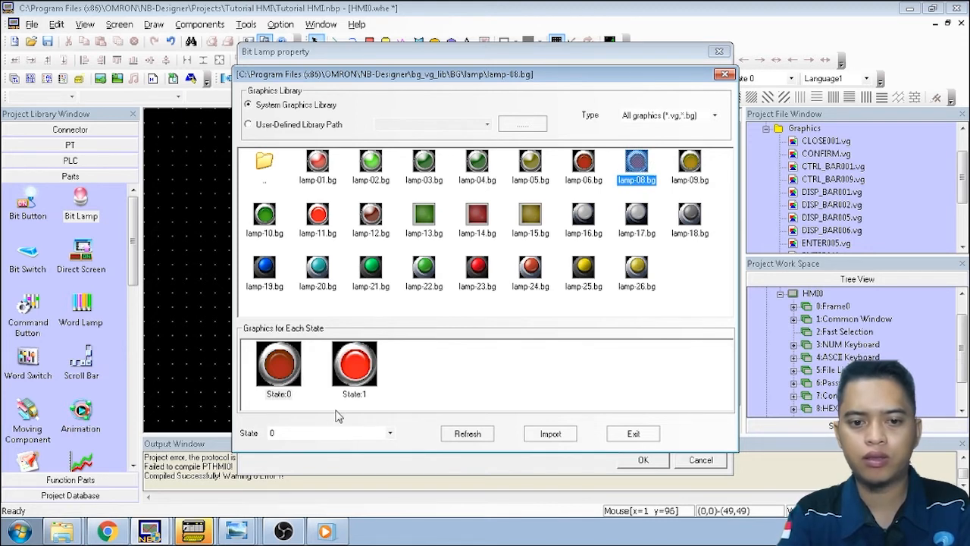
click(556, 440)
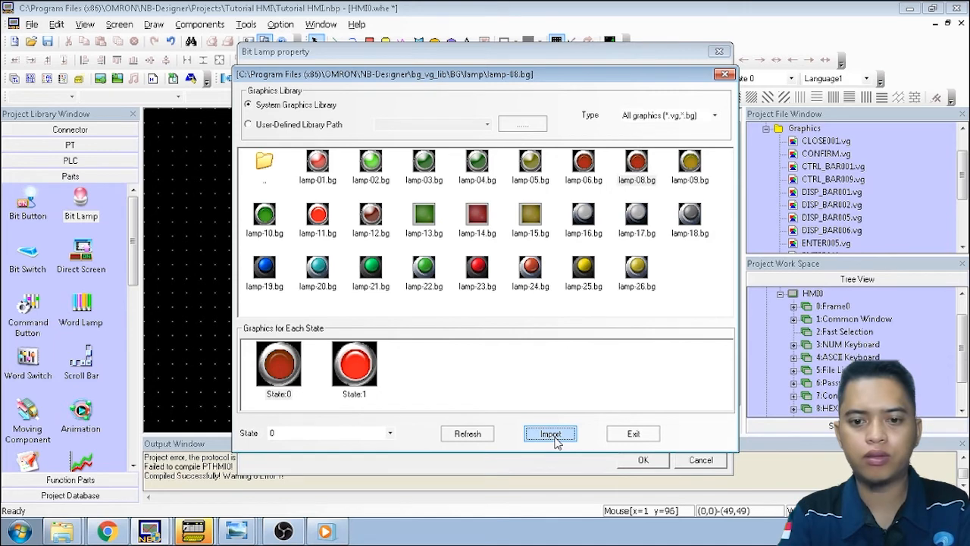
click(631, 434)
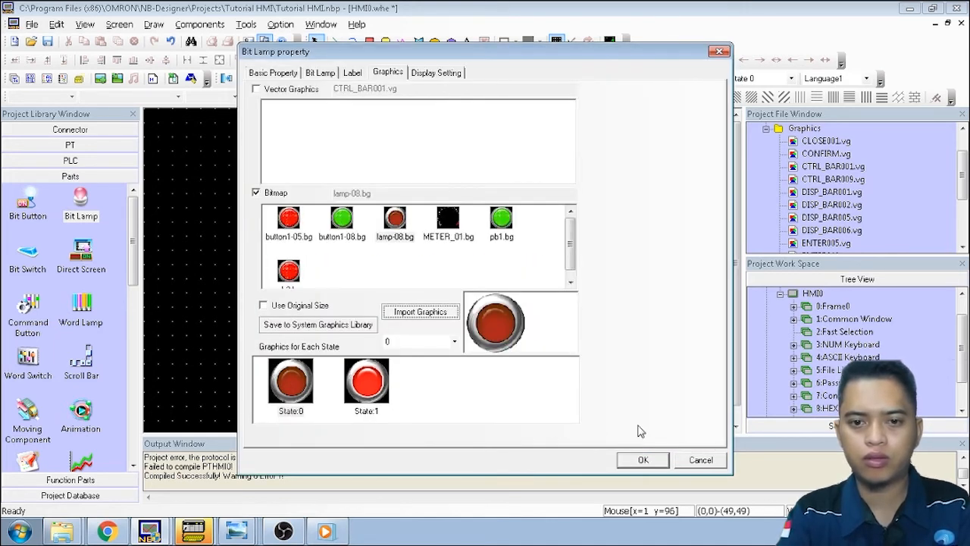
click(647, 464)
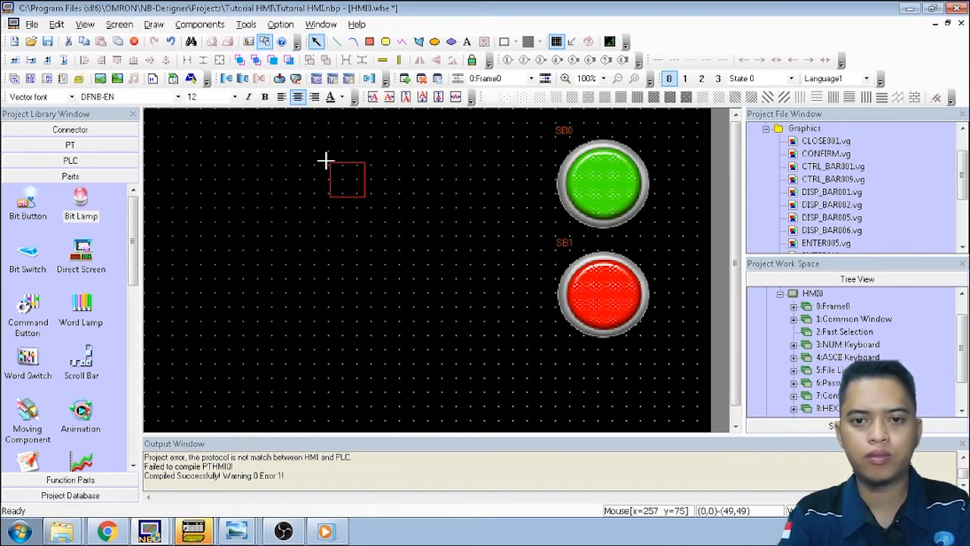
Place lamp BL0 on Frame0, enlarge it to button size, and align it level with SB0
click(373, 151)
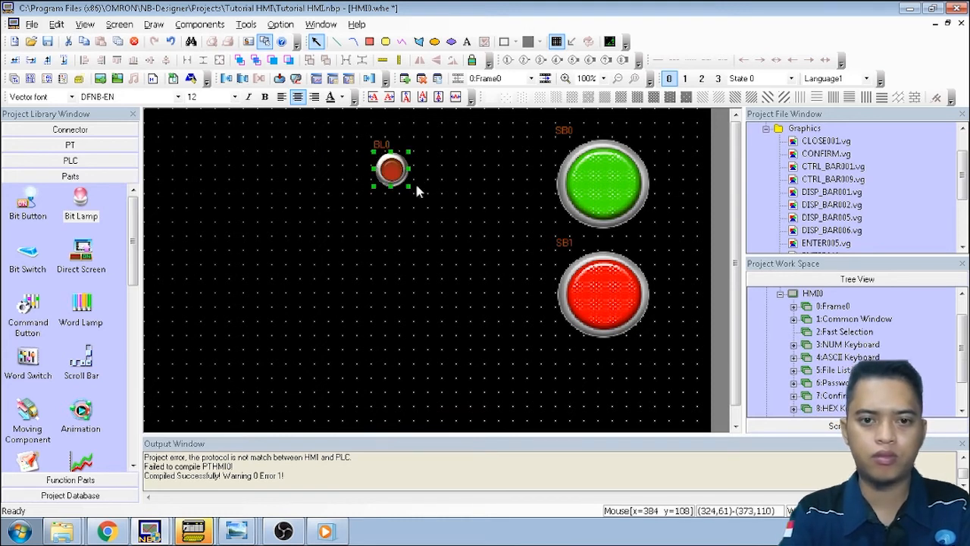
drag(408, 186, 473, 246)
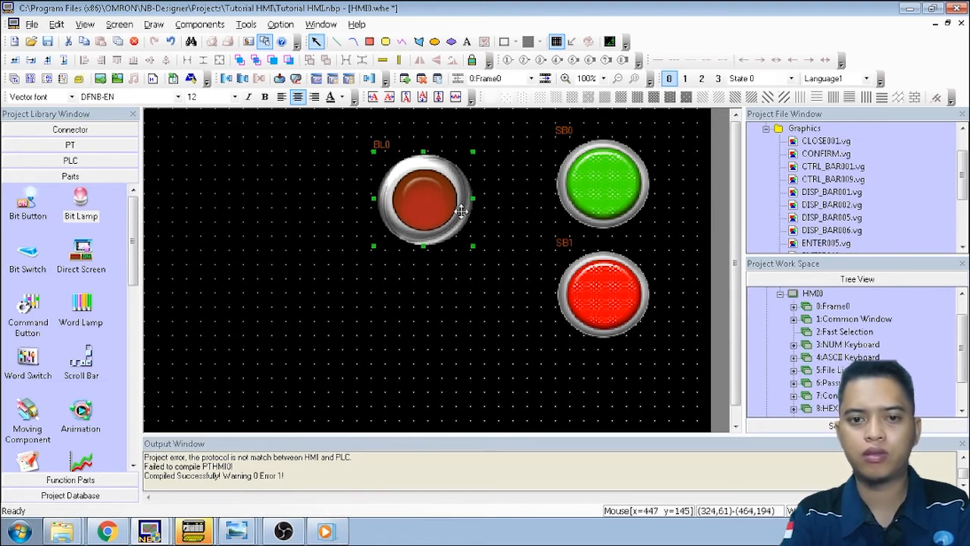
drag(444, 168, 432, 151)
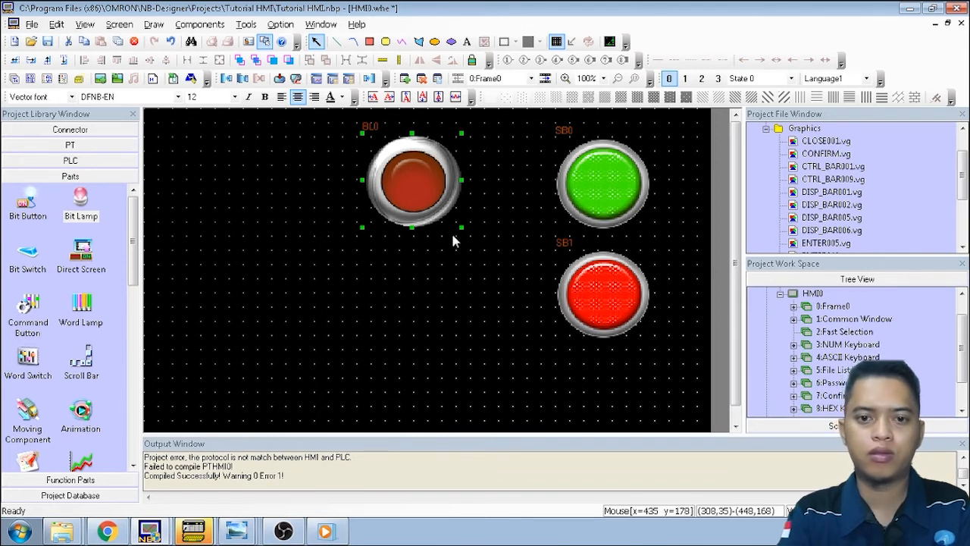
click(459, 255)
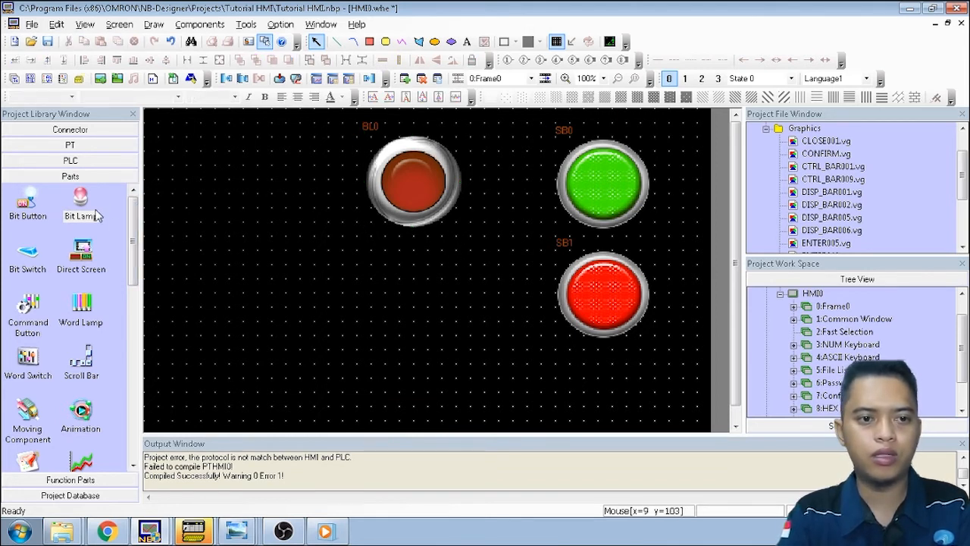
Add a second bit lamp reading CIO bit 100.00 and confirm its properties
drag(86, 218, 399, 285)
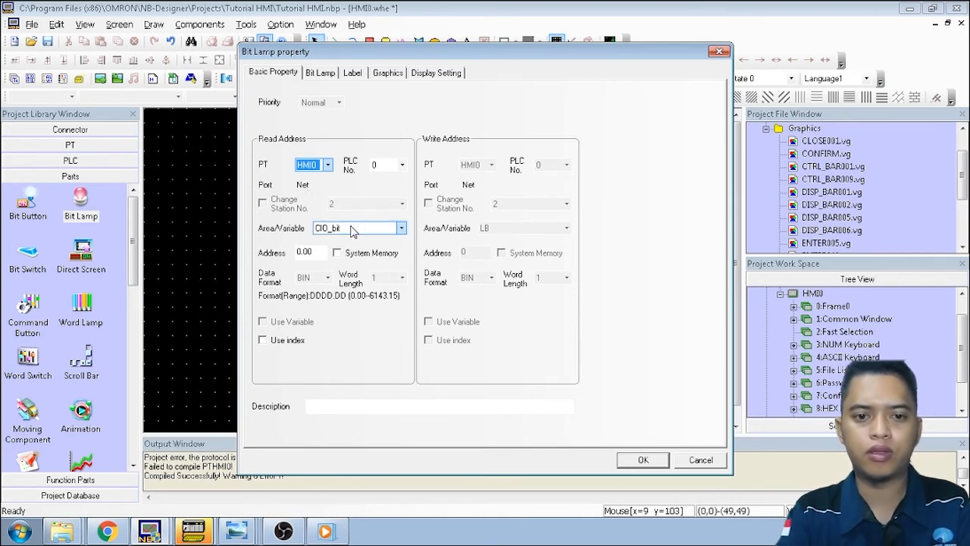
click(299, 253)
text(10)
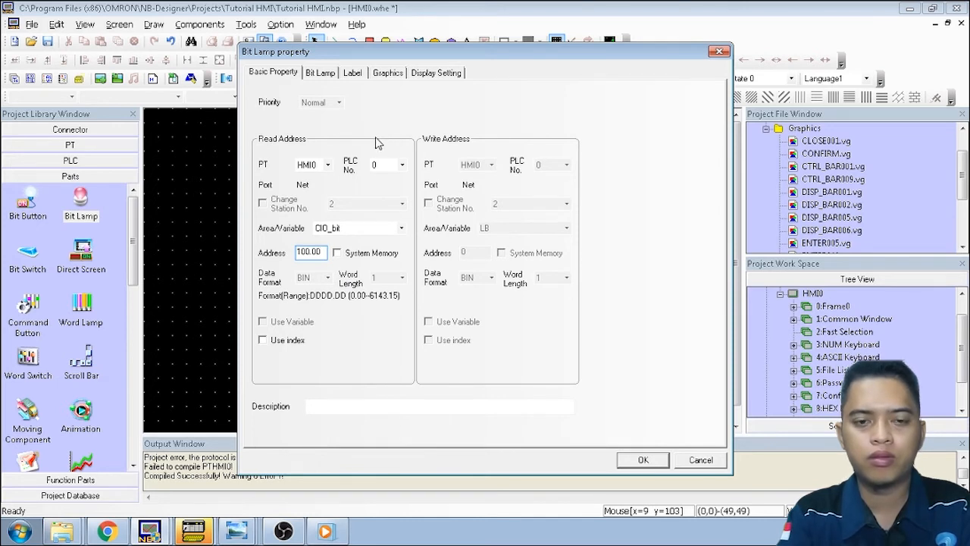
click(317, 73)
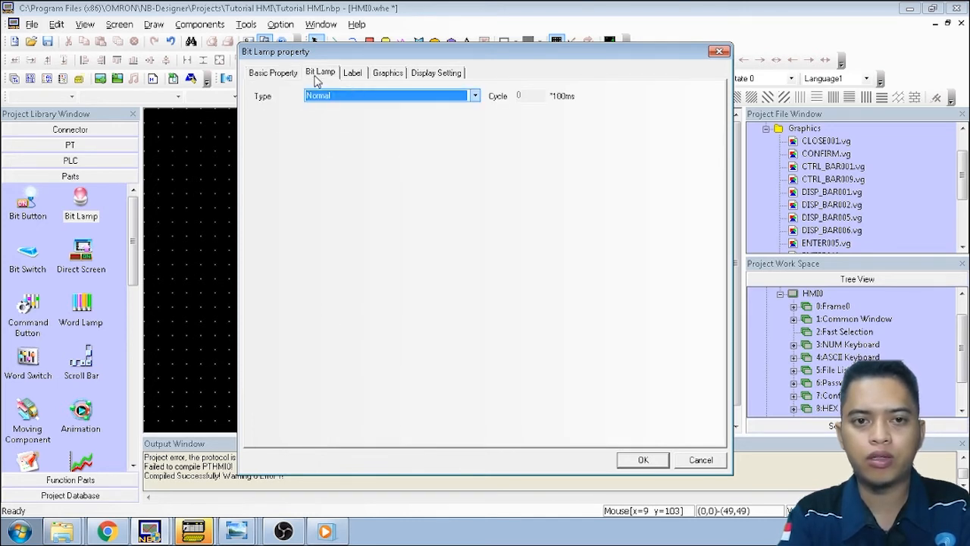
click(356, 74)
click(388, 74)
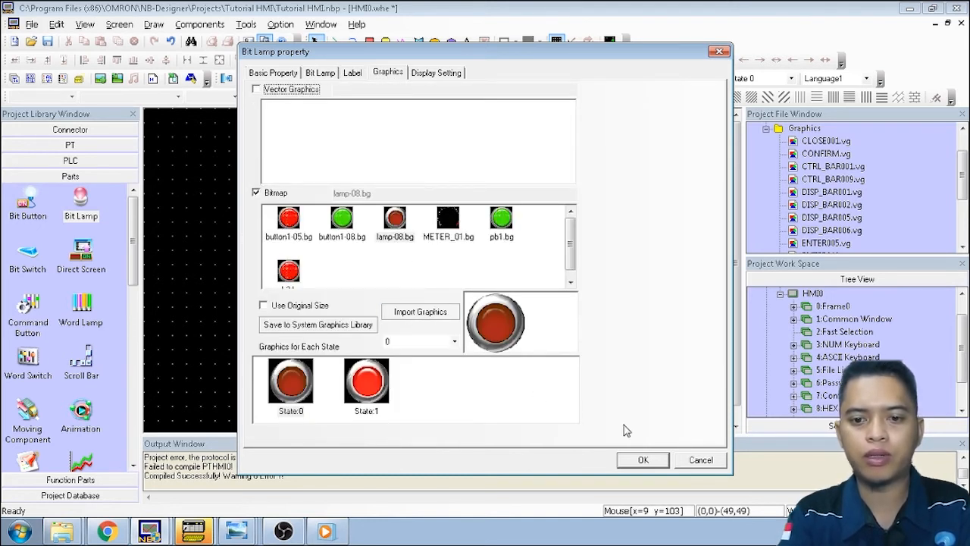
click(643, 460)
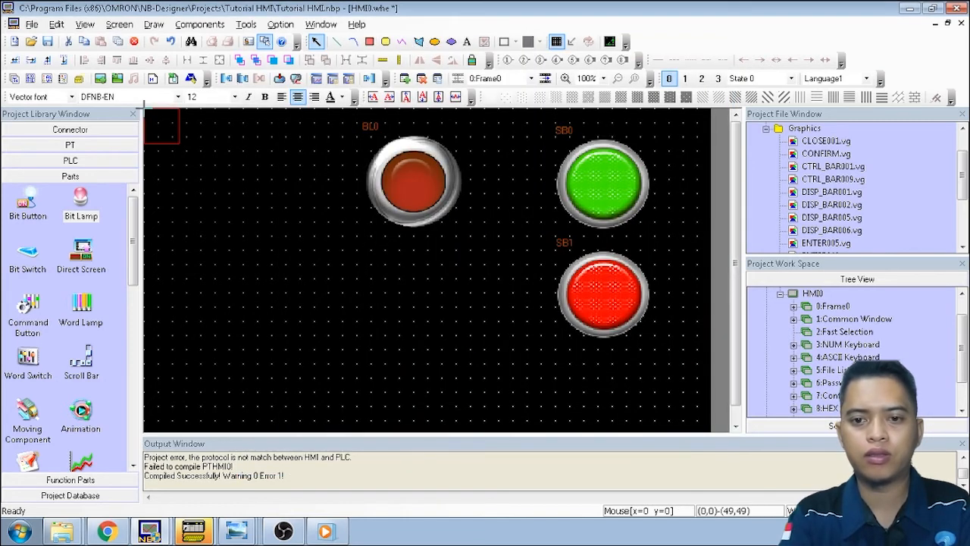
Place lamp BL1 below BL0, enlarged to match BL0's size
click(391, 263)
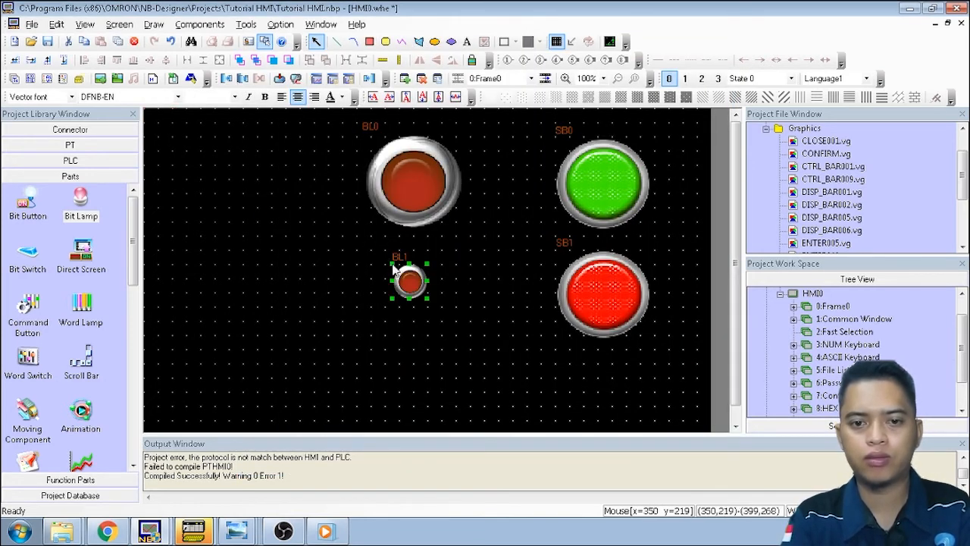
drag(428, 299, 489, 351)
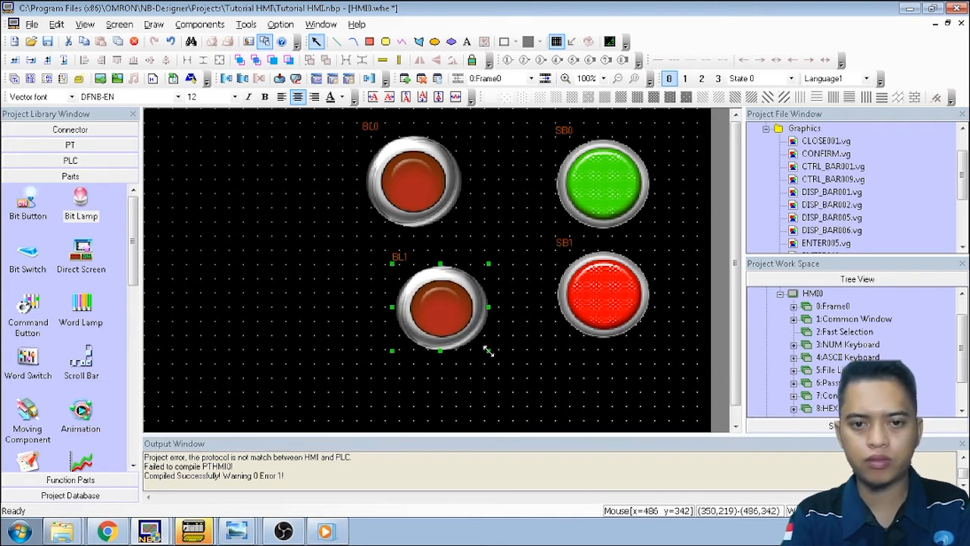
drag(452, 309, 430, 299)
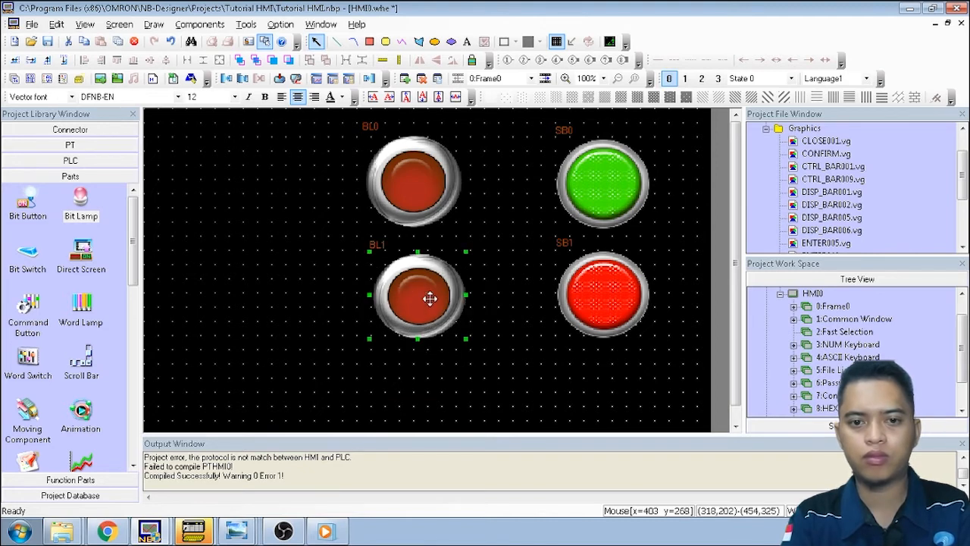
Import the green lamp-10.bg graphic from BG > lamp and apply it to lamp BL0
click(402, 195)
double_click(401, 193)
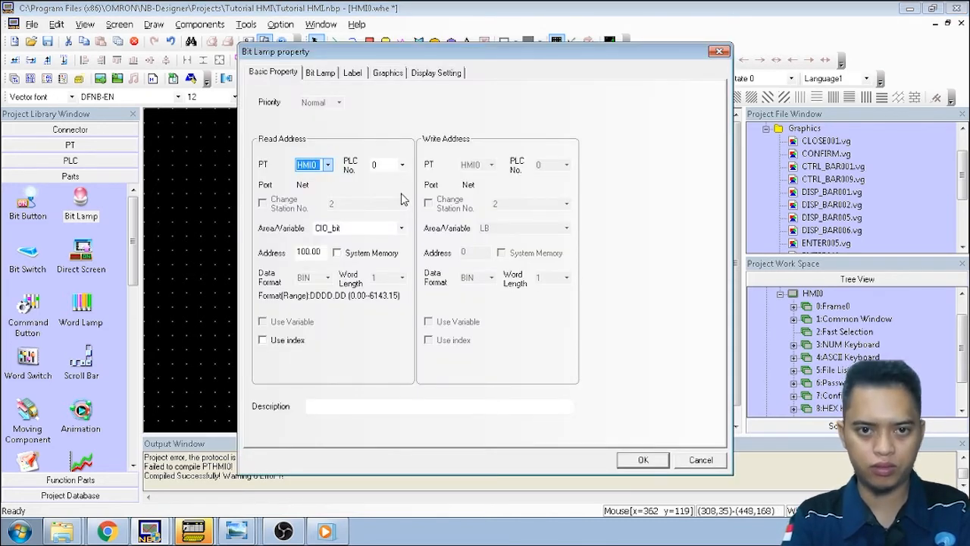
click(391, 74)
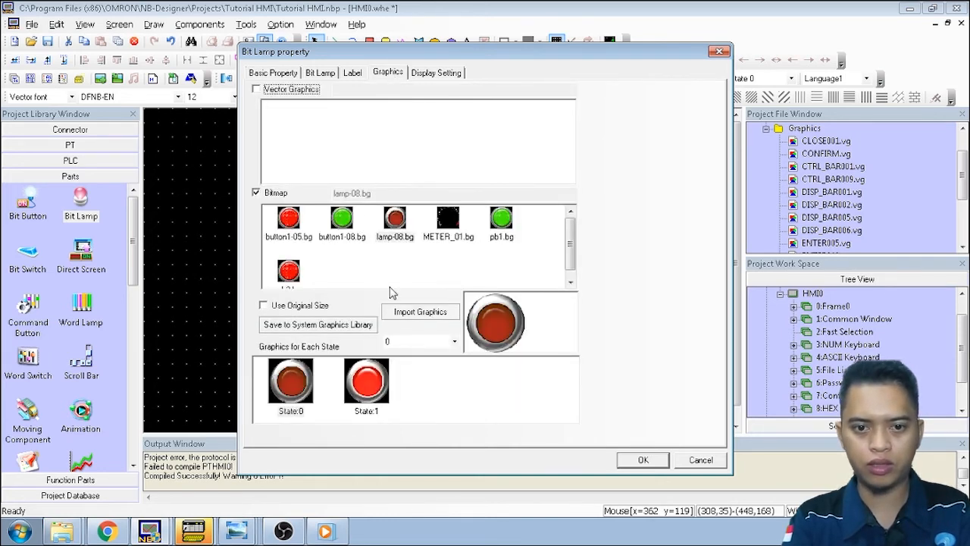
click(415, 312)
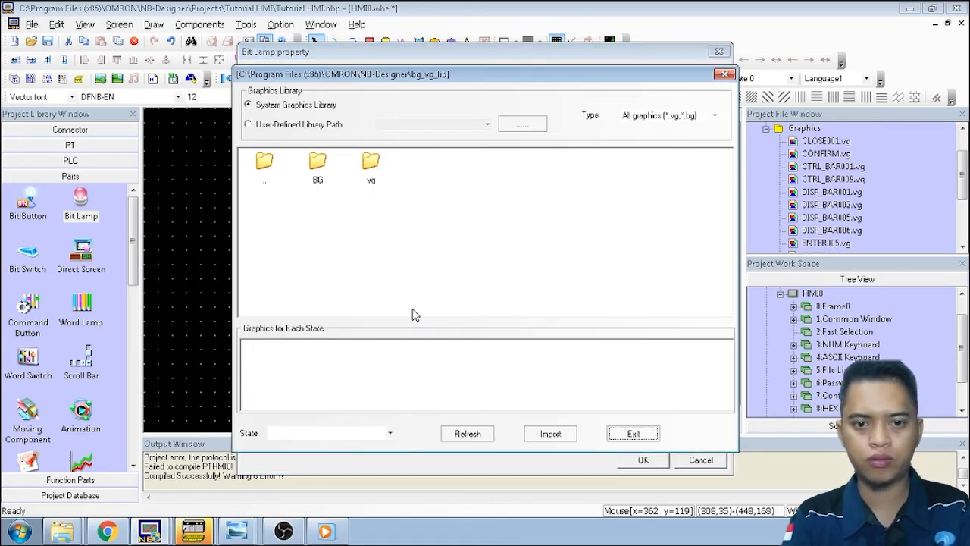
double_click(322, 174)
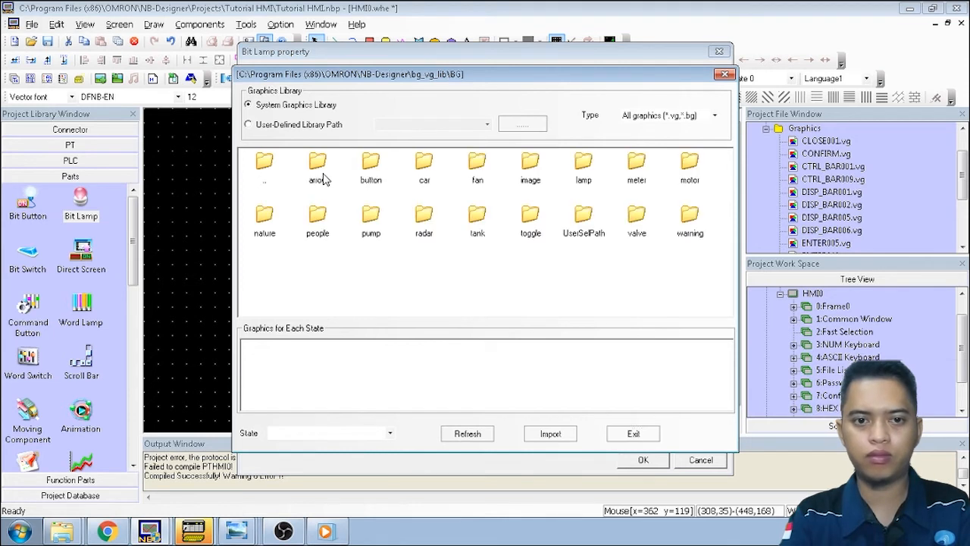
double_click(580, 182)
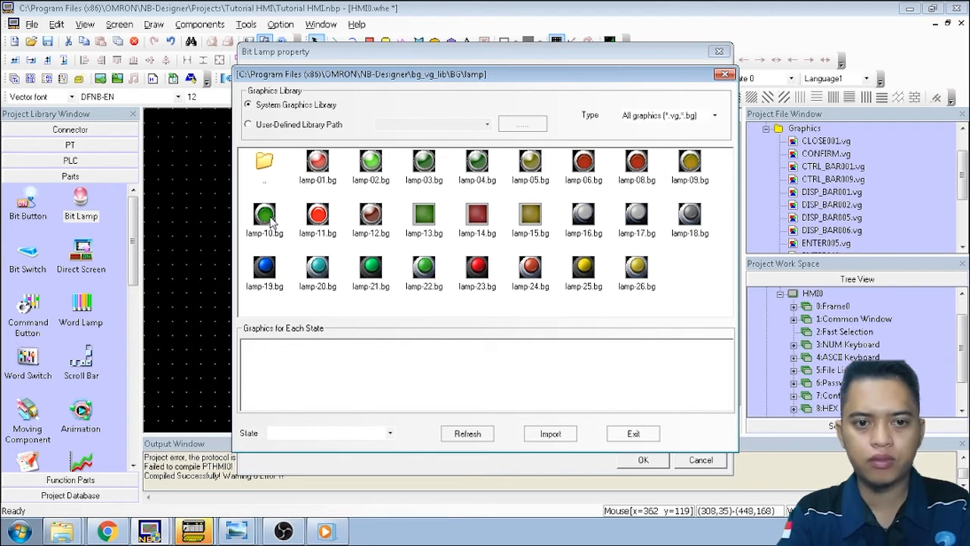
click(271, 217)
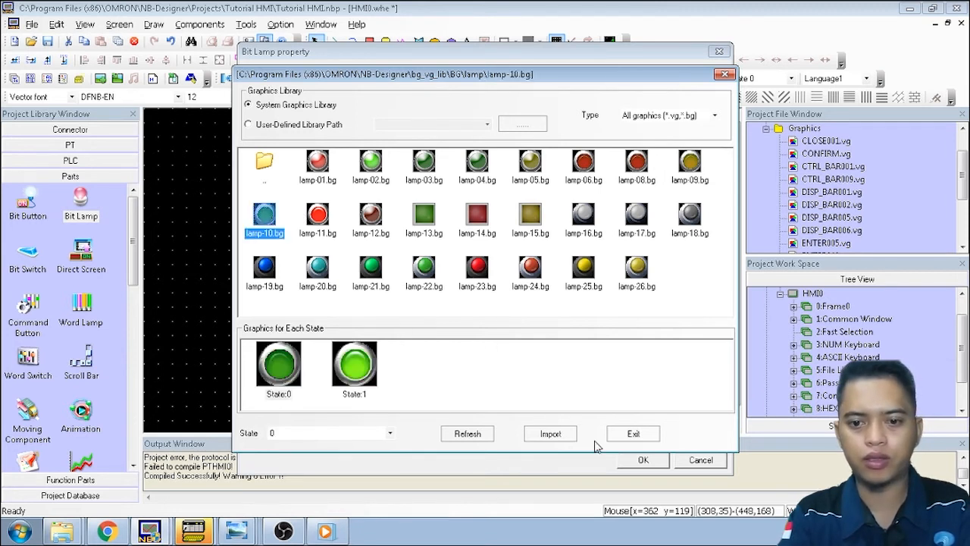
click(571, 438)
click(626, 438)
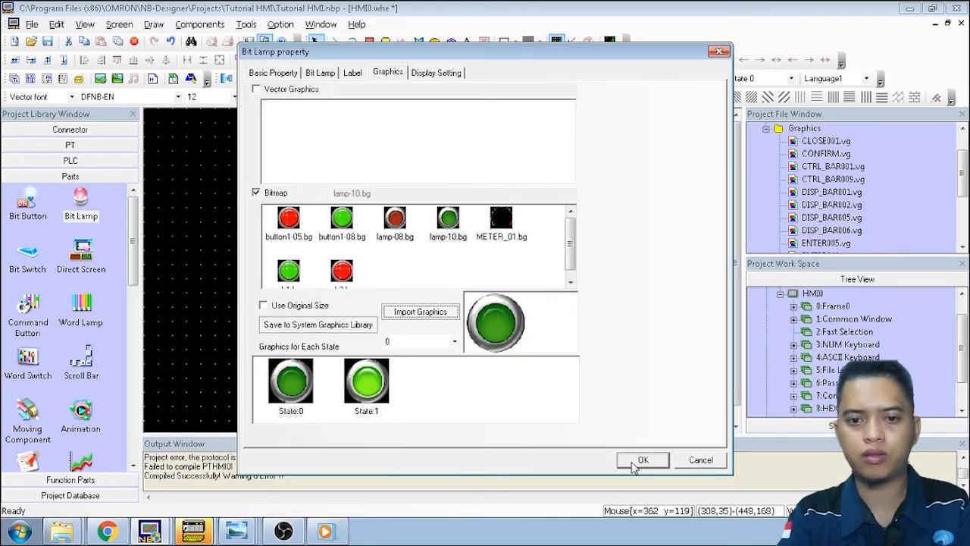
click(642, 460)
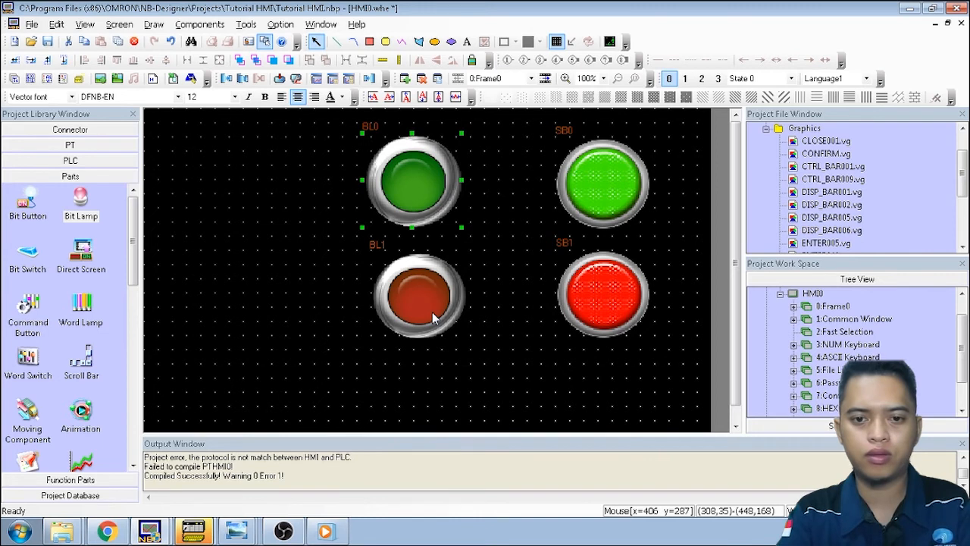
click(478, 321)
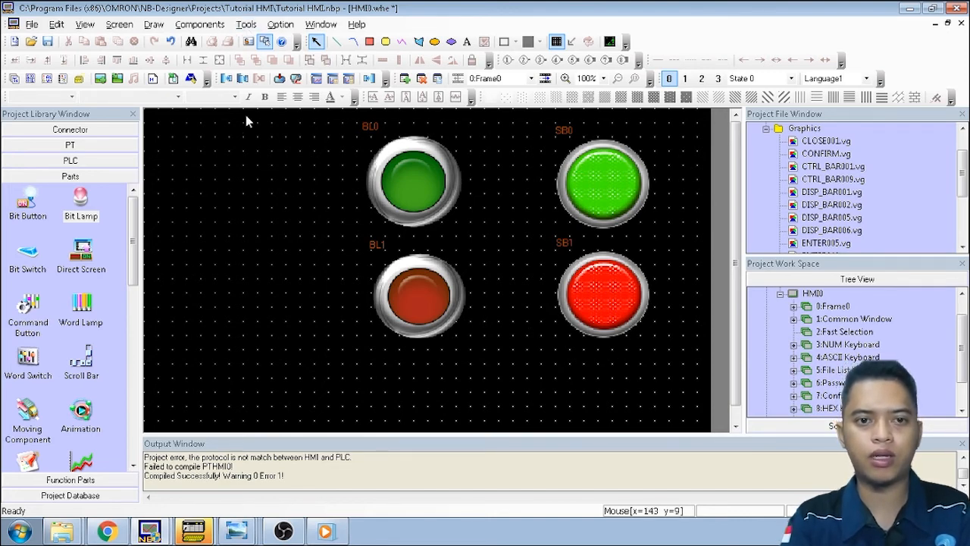
Compile the Tutorial HMI project without errors, then start the Tools > Download transfer
click(247, 27)
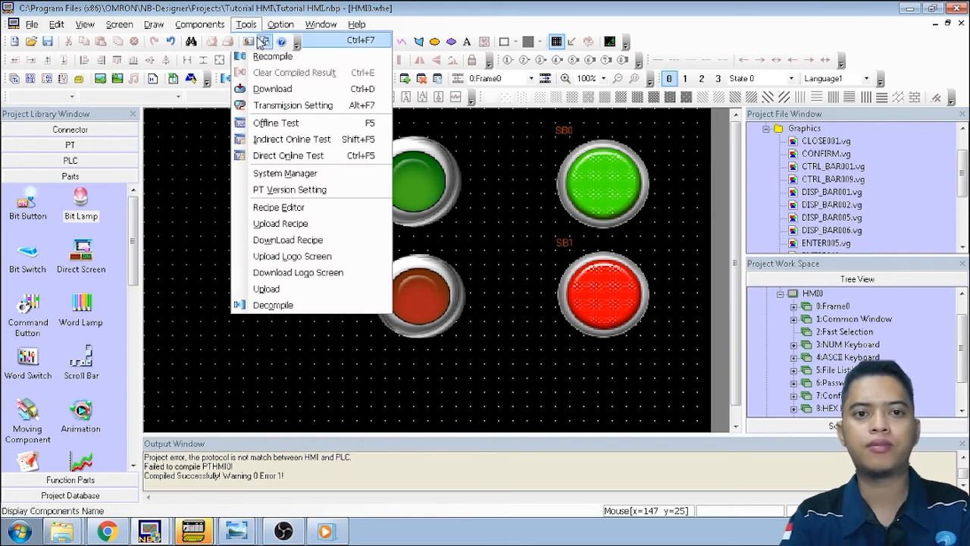
click(262, 41)
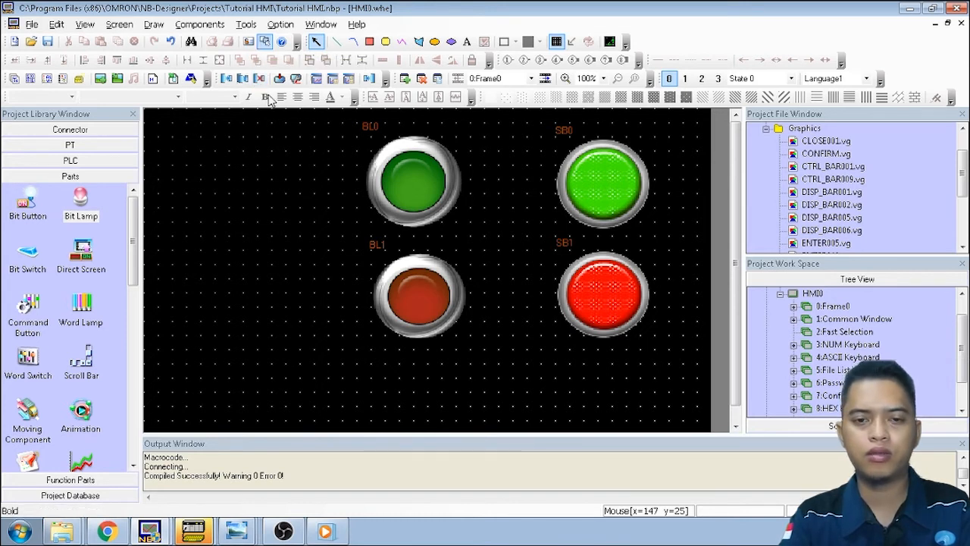
click(247, 29)
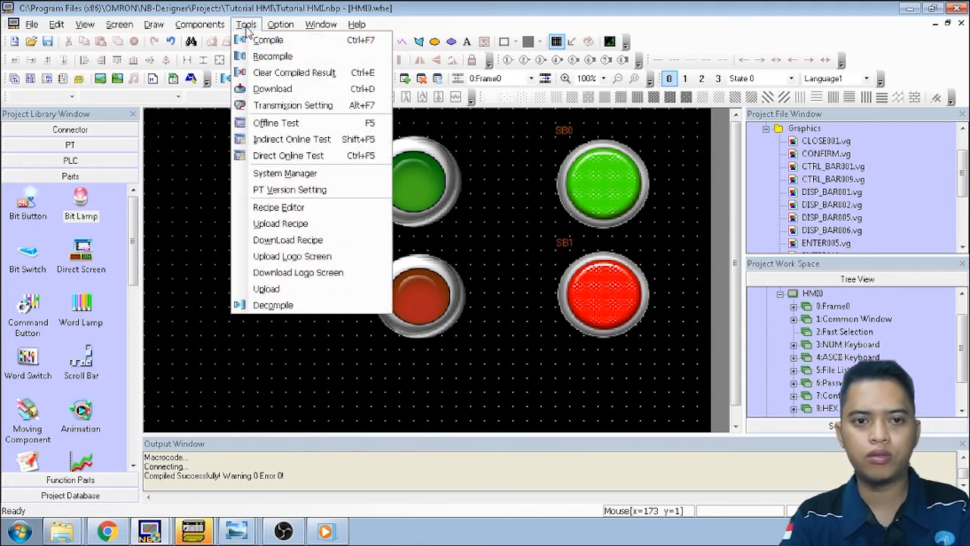
click(270, 87)
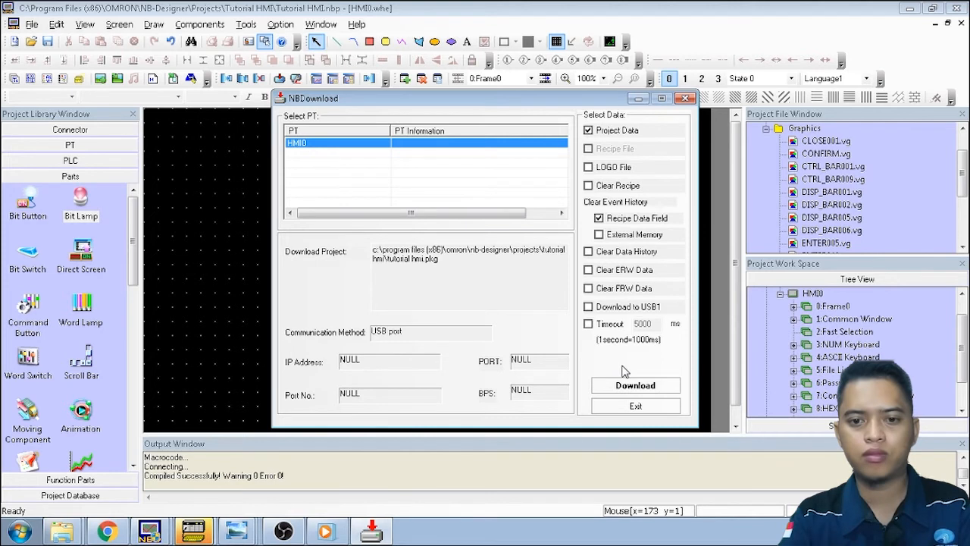
Download to HMI0, accepting the erase of the event history, and close on success
click(632, 386)
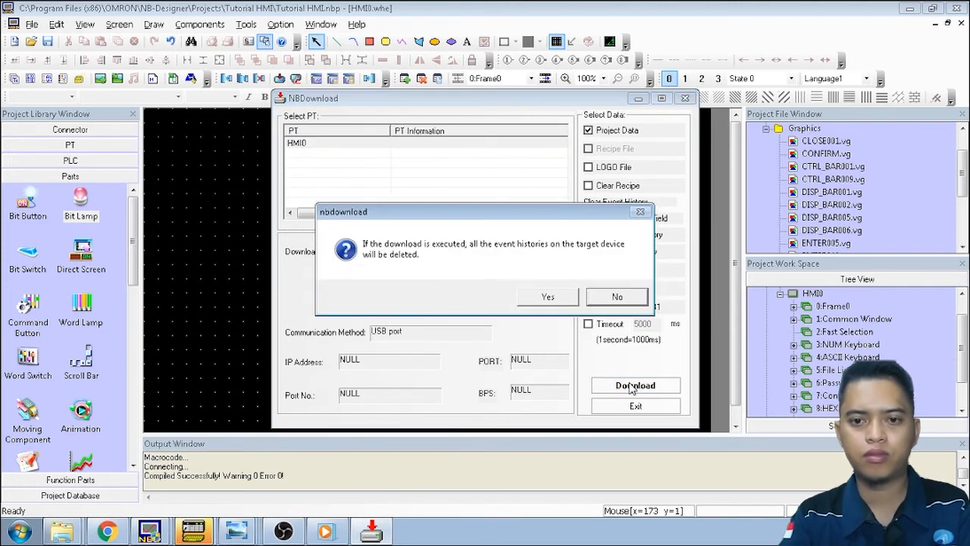
click(568, 299)
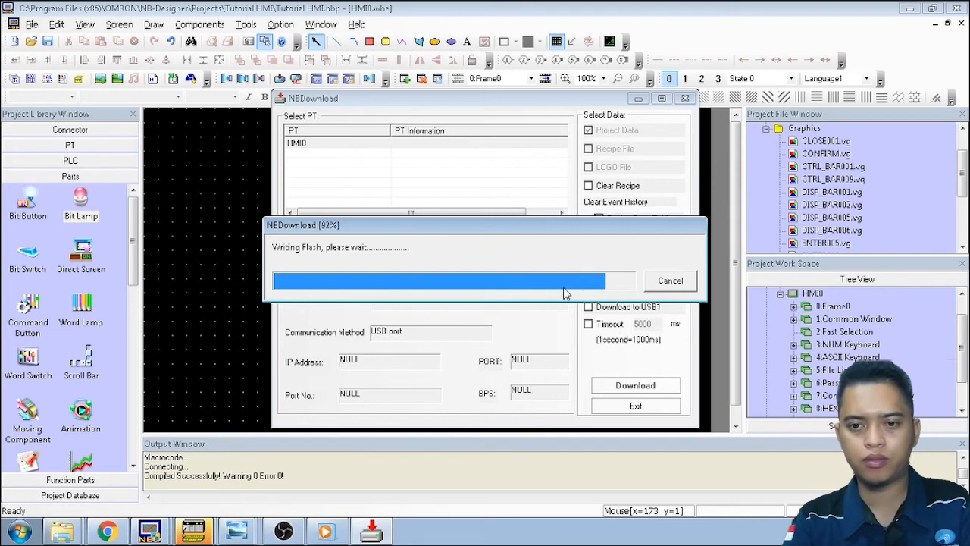
click(523, 294)
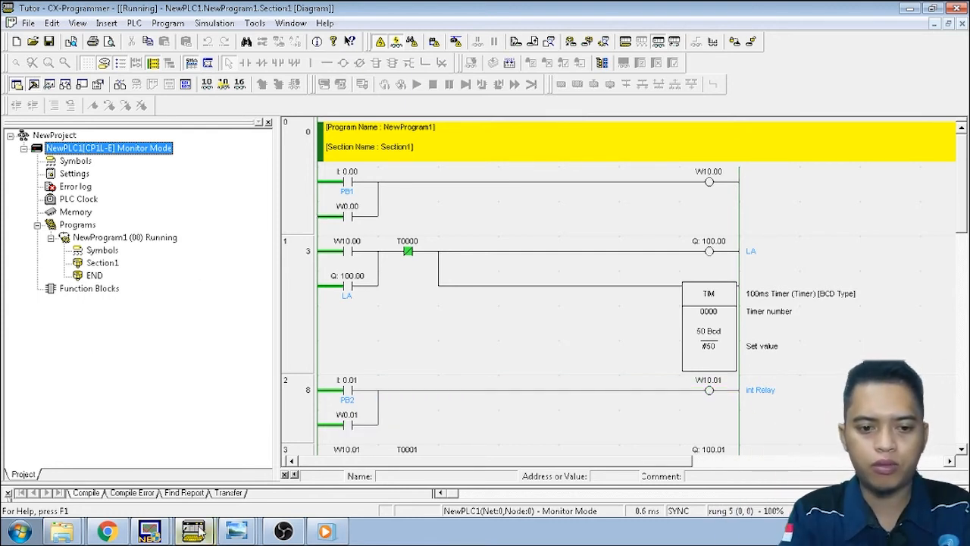
Switch from CX-Programmer back to NB-Designer via the taskbar
click(148, 534)
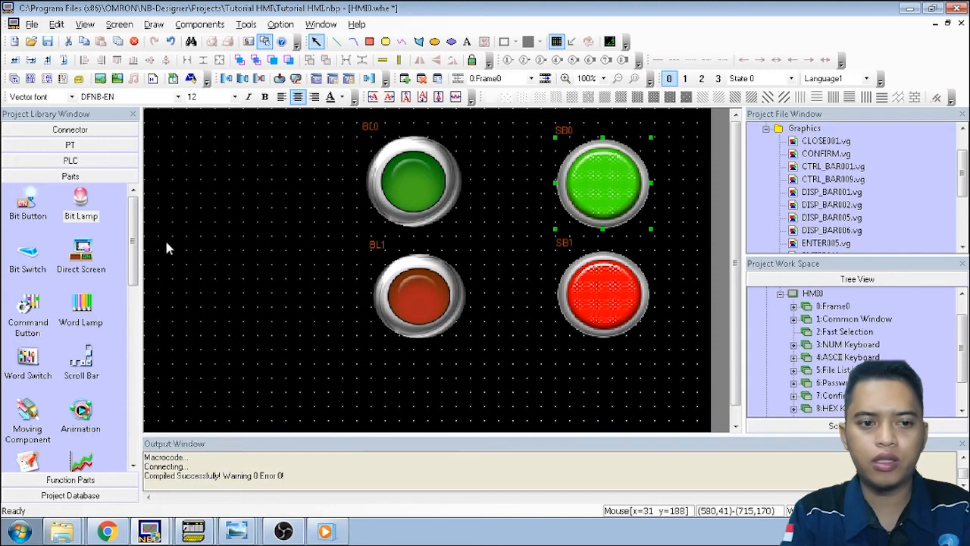
Add a Number Display reading timer area T in BCD format, then check its Numeric Data and Font tabs
drag(132, 259, 158, 343)
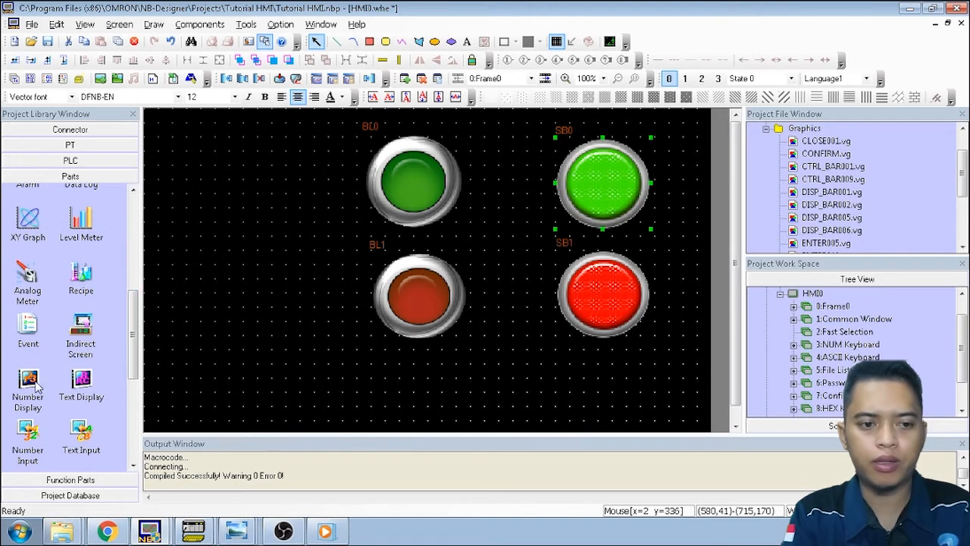
drag(26, 389, 167, 155)
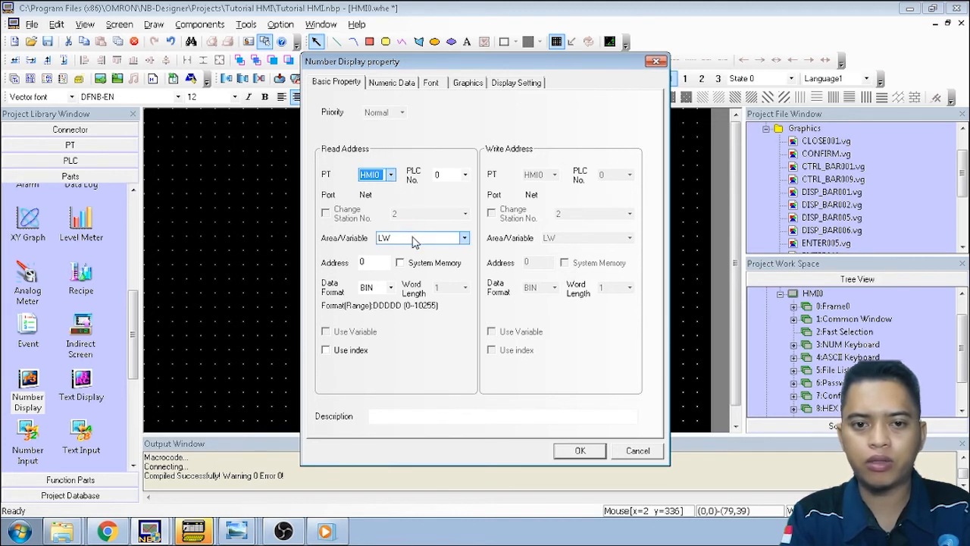
click(464, 238)
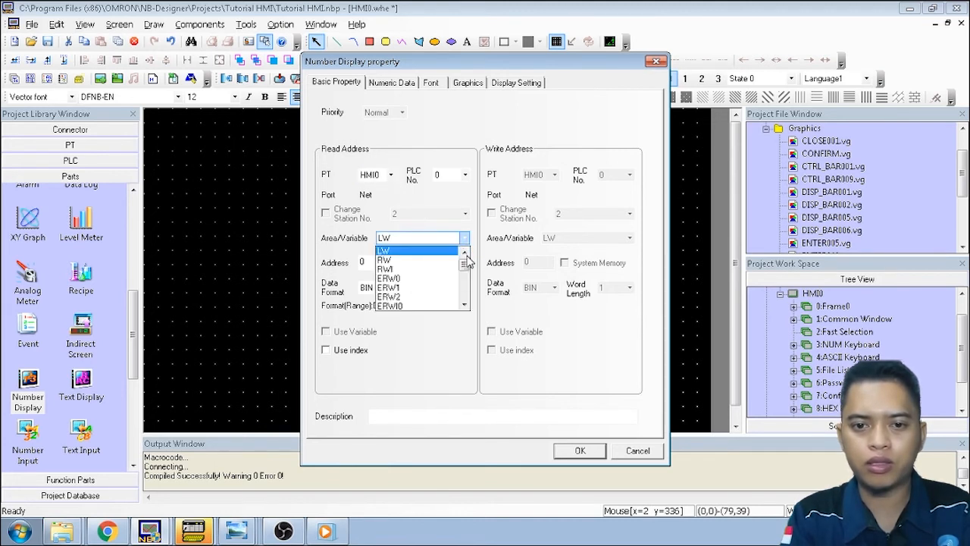
drag(466, 267, 464, 292)
click(407, 278)
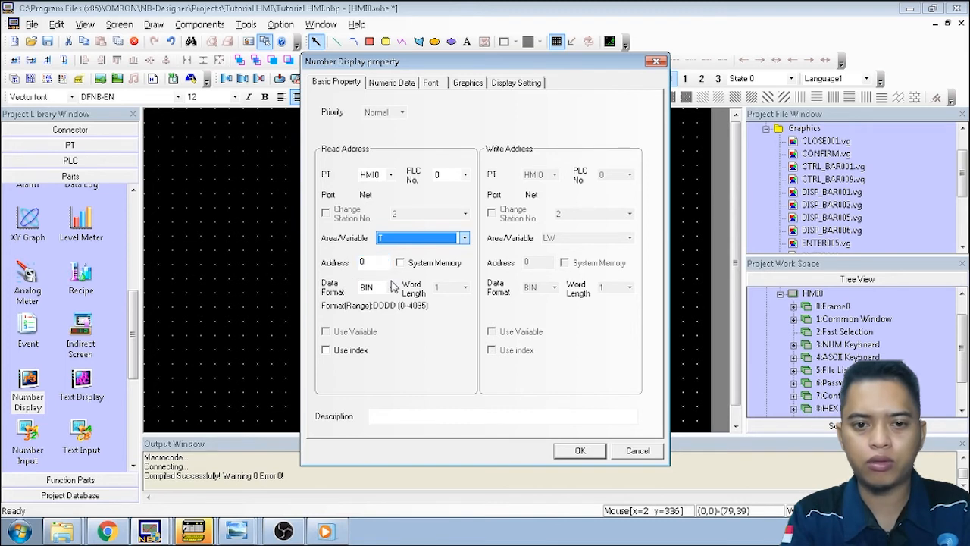
click(393, 288)
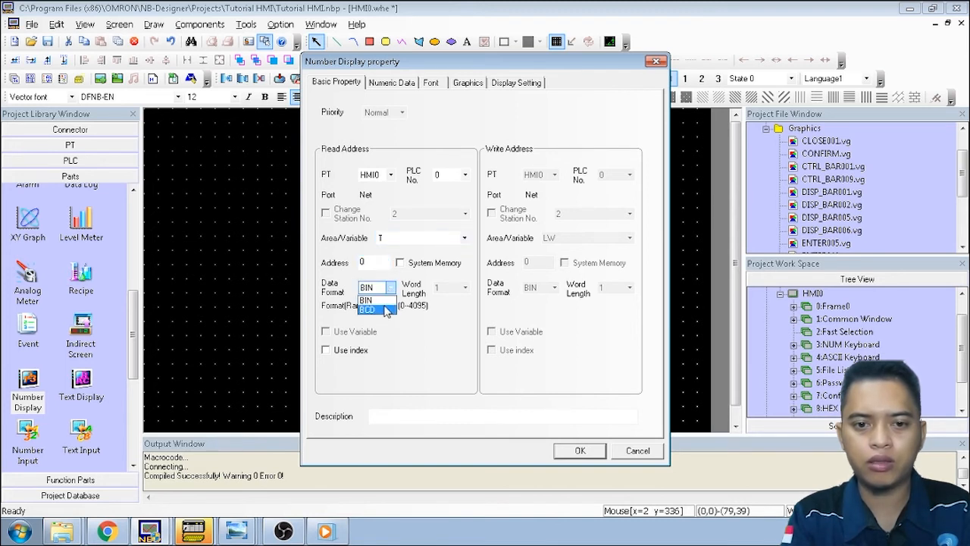
click(387, 311)
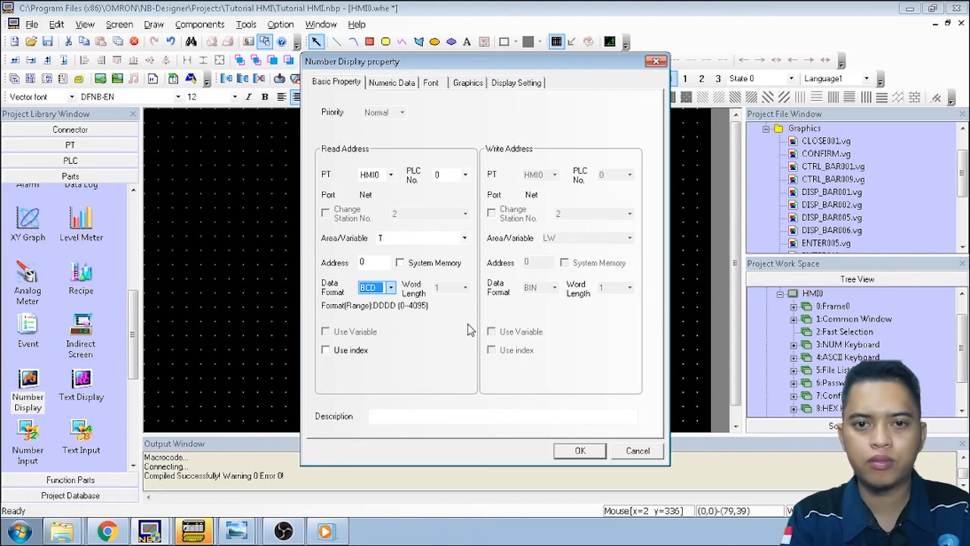
click(401, 89)
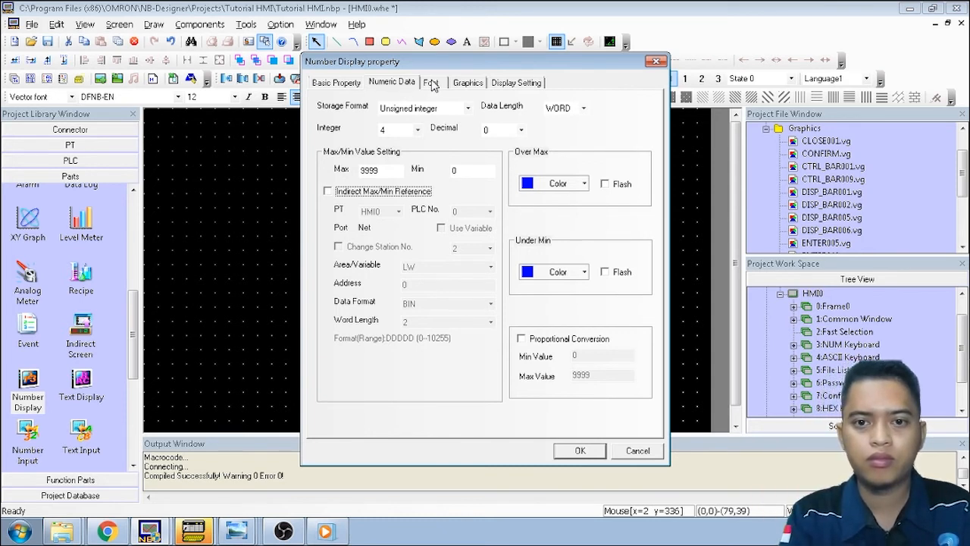
click(431, 83)
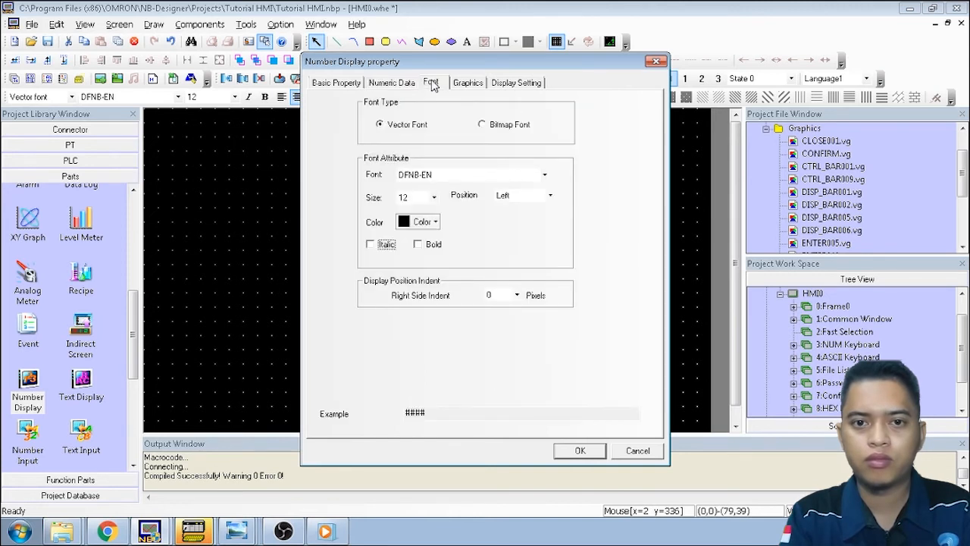
Set the number display's digits to font size 36, centred, and confirm
click(434, 197)
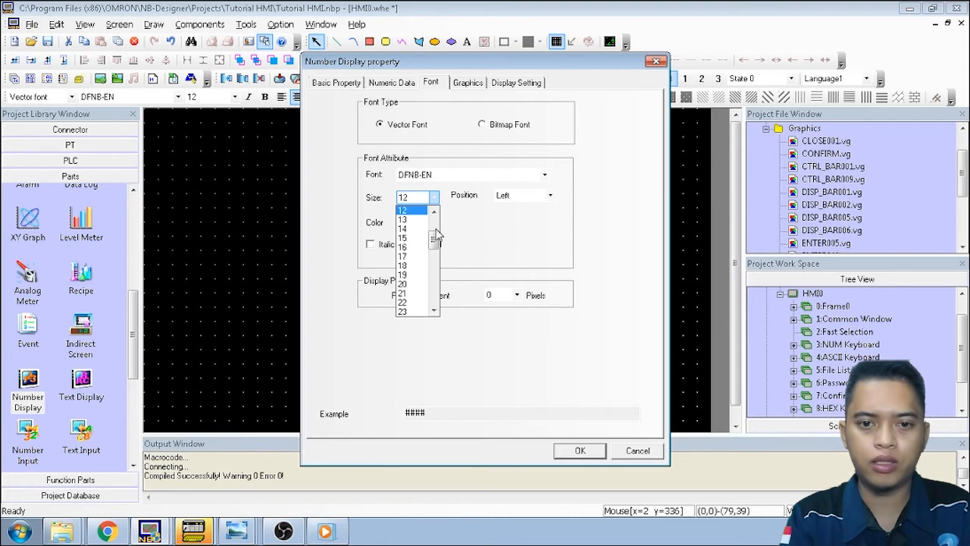
drag(434, 241, 438, 272)
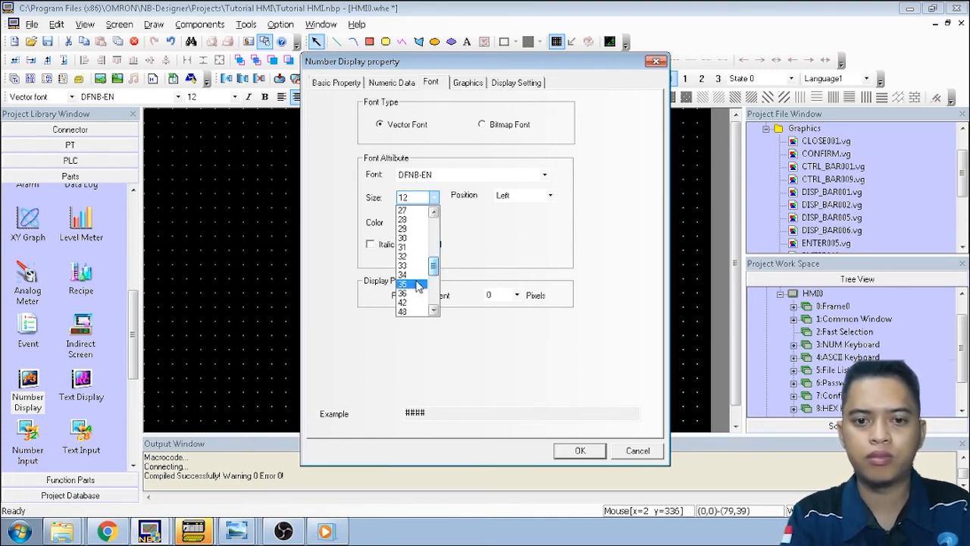
click(404, 294)
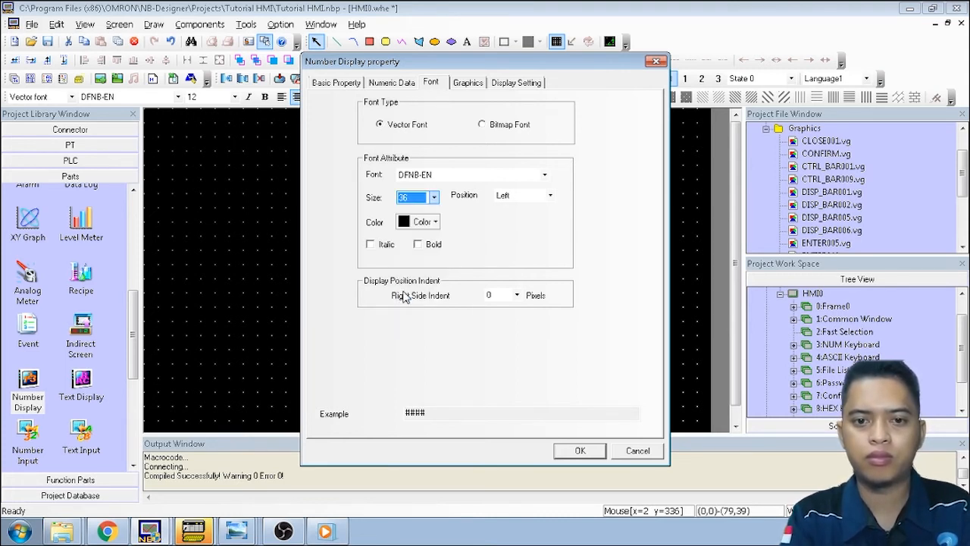
click(550, 195)
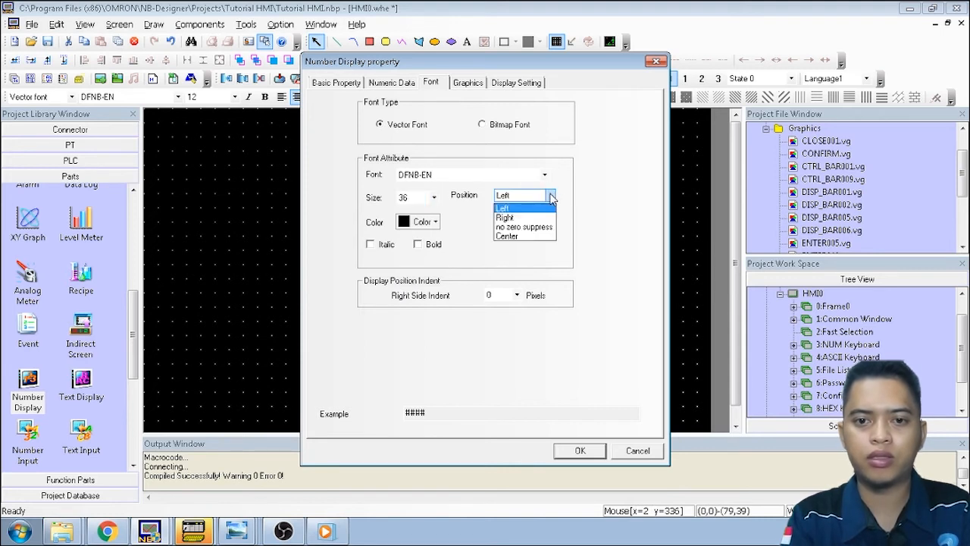
click(535, 236)
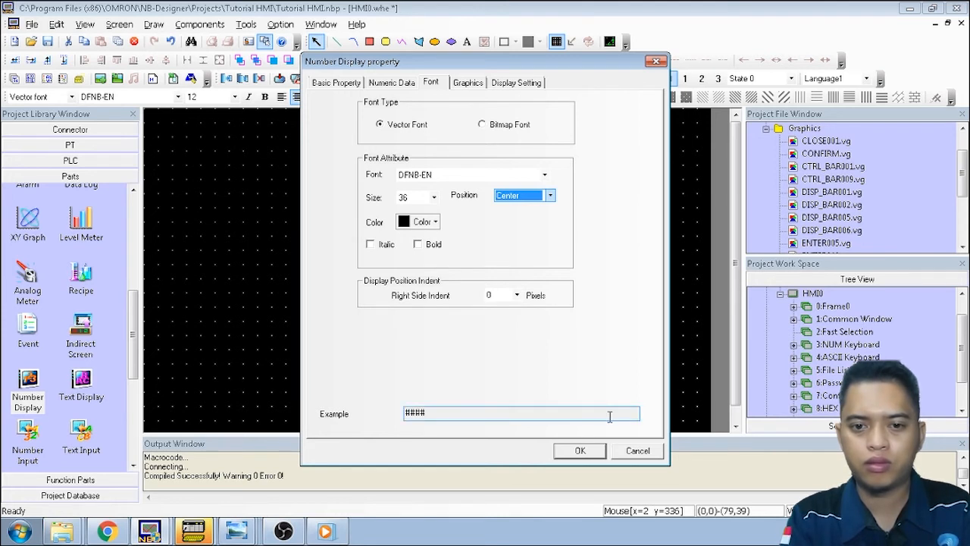
click(580, 451)
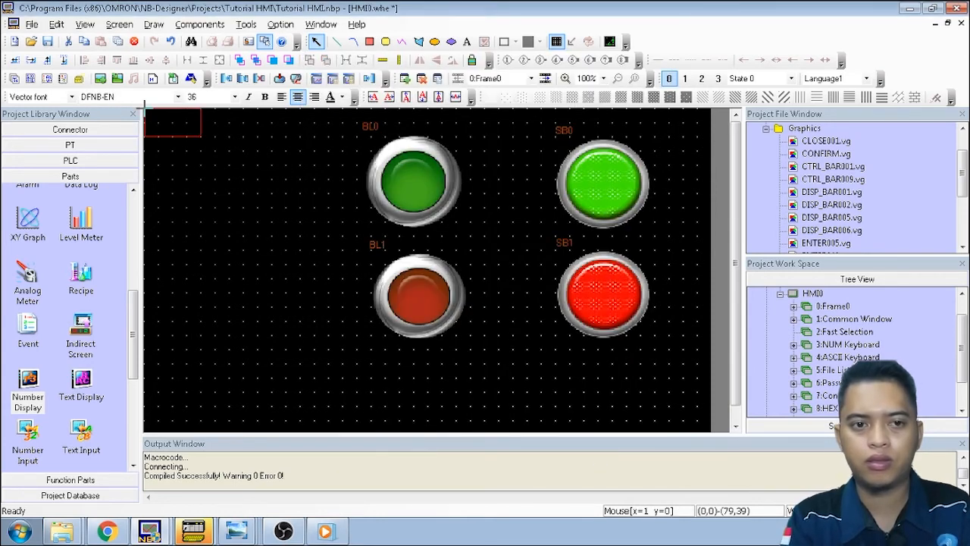
Place ND0 at the top left of the screen and add a second Number Display
click(191, 144)
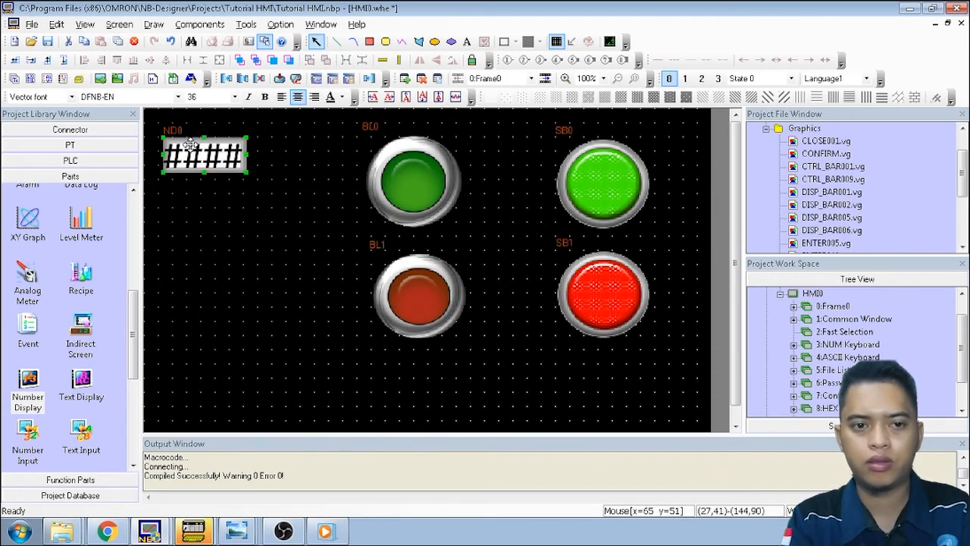
click(253, 186)
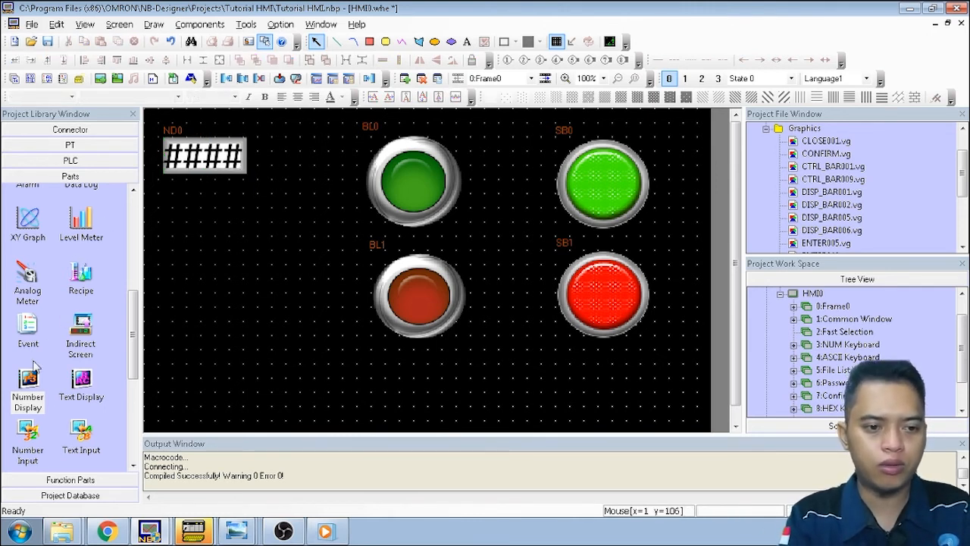
drag(38, 389, 182, 220)
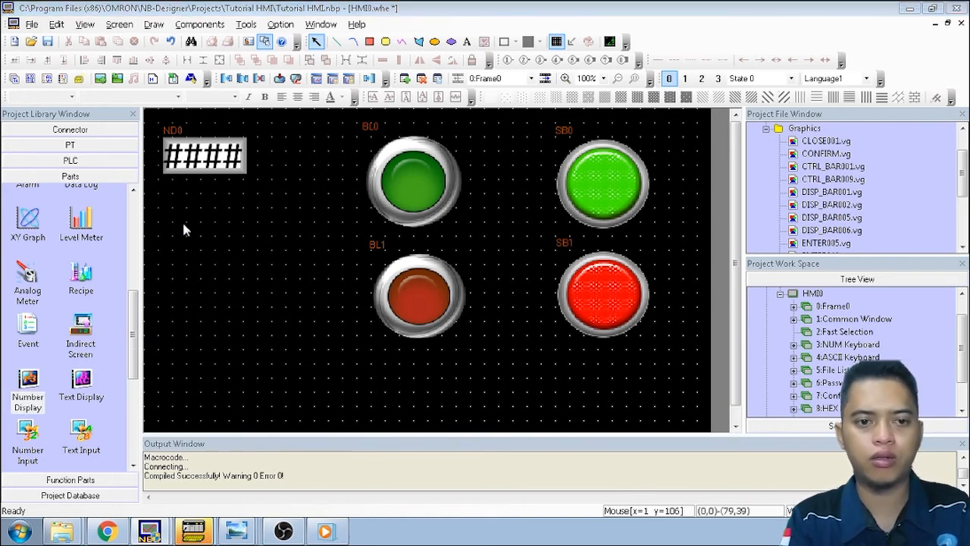
Set the second display's read address to timer 1
click(374, 267)
click(377, 261)
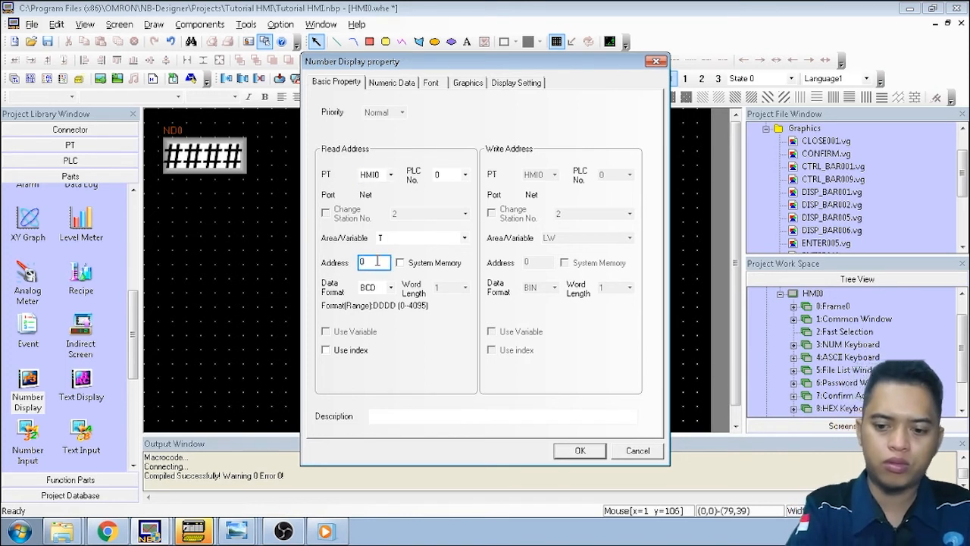
text(1)
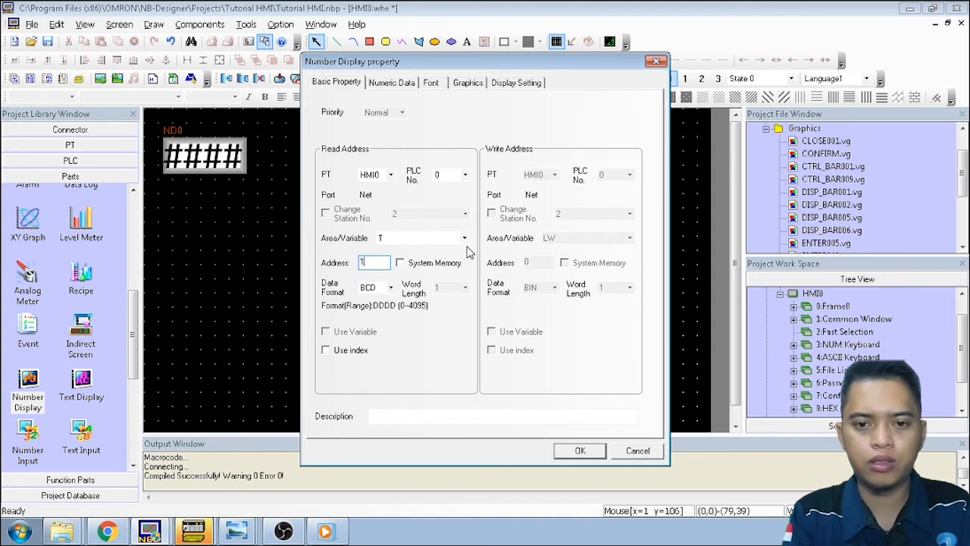
click(410, 87)
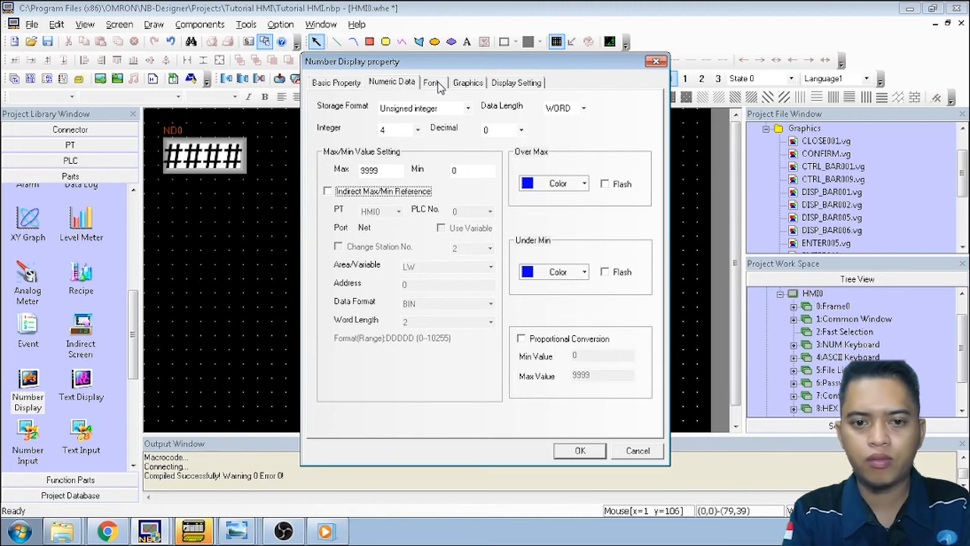
click(431, 84)
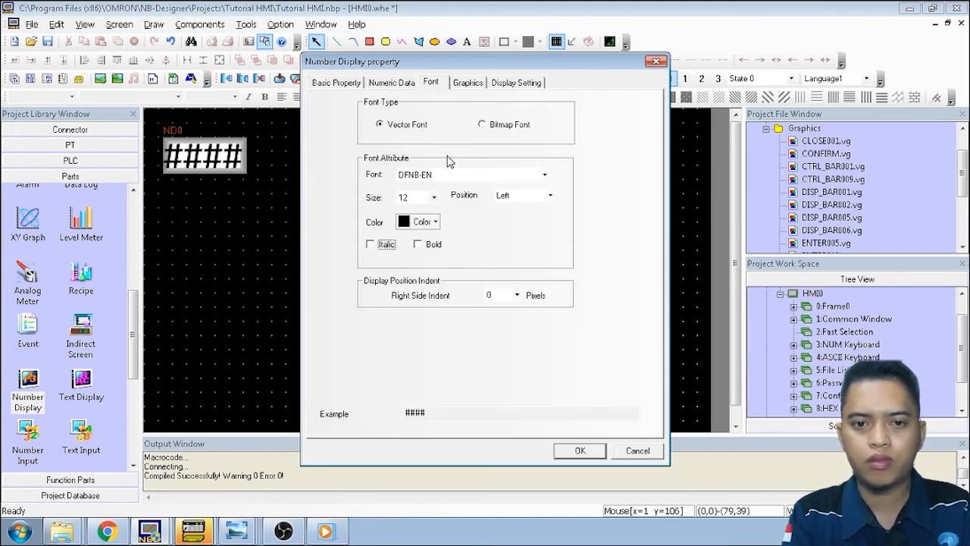
Give the second display size-36 centred digits and confirm
click(434, 197)
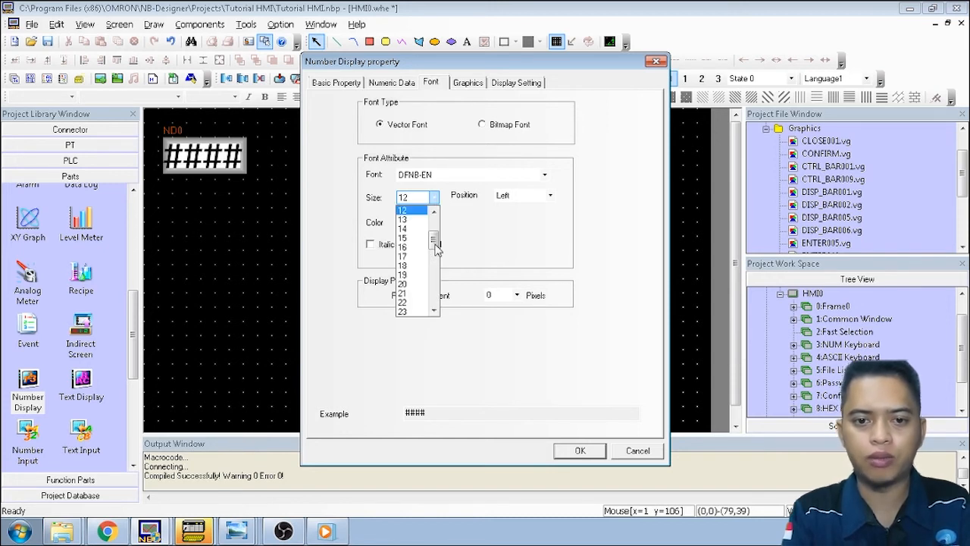
drag(436, 250, 443, 269)
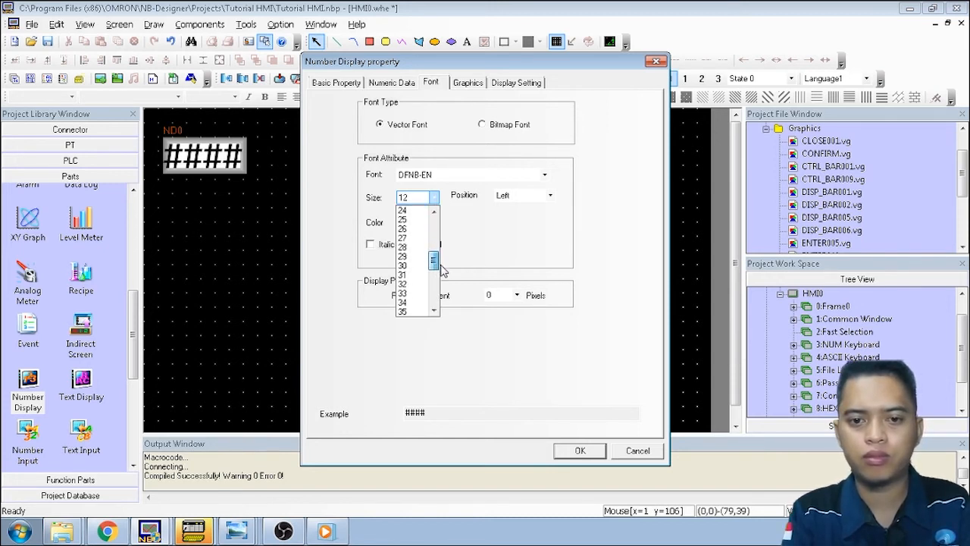
scroll(434, 313, down, 1)
click(417, 312)
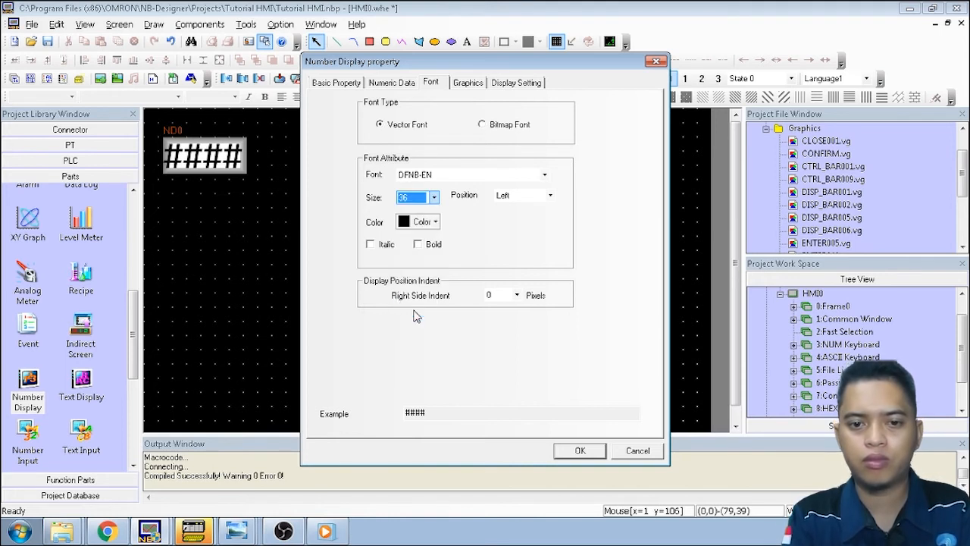
click(548, 197)
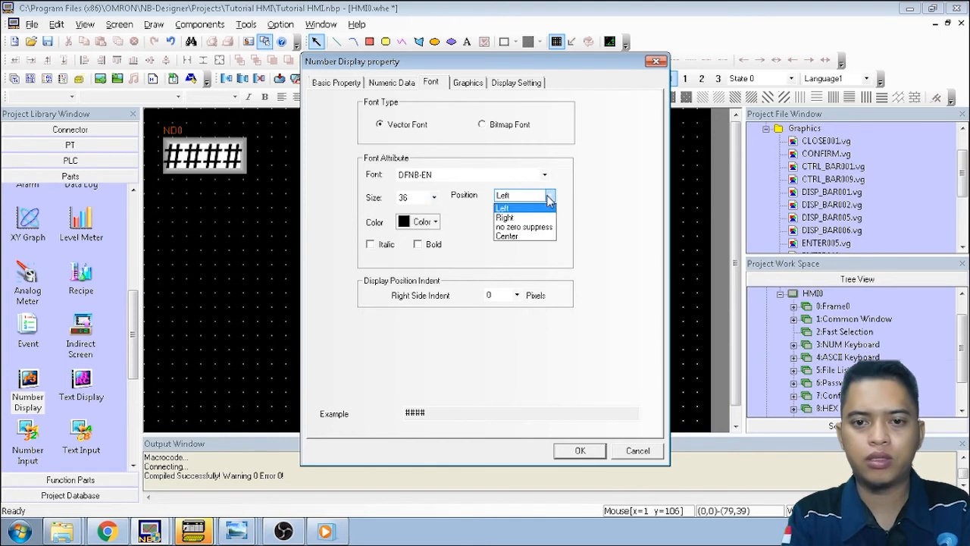
click(538, 237)
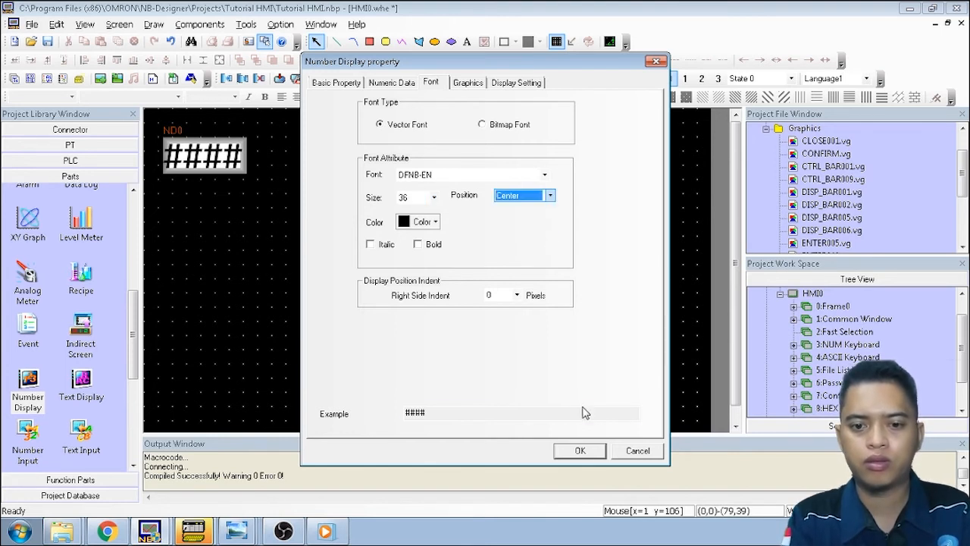
click(580, 451)
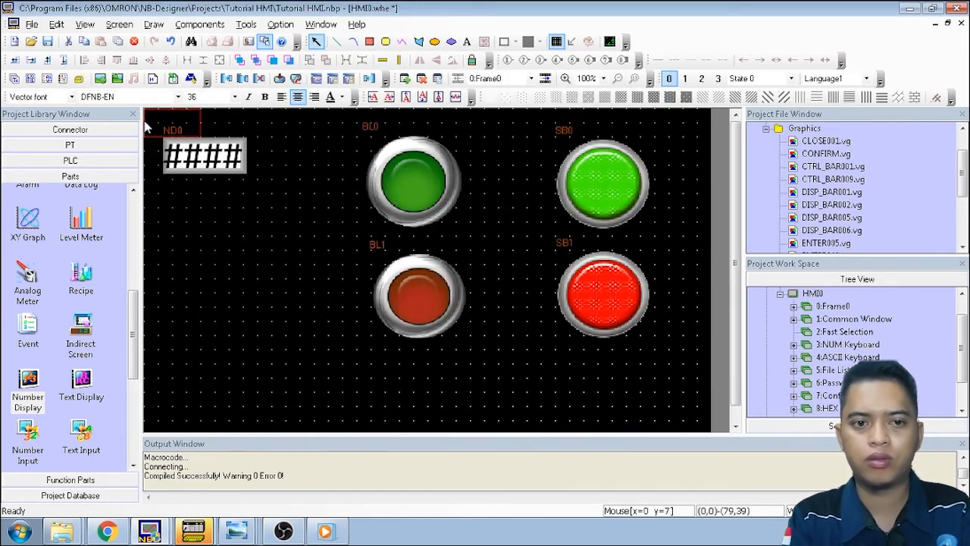
Place ND1 below ND0, then nudge ND0 slightly down and right to line up above it
click(161, 233)
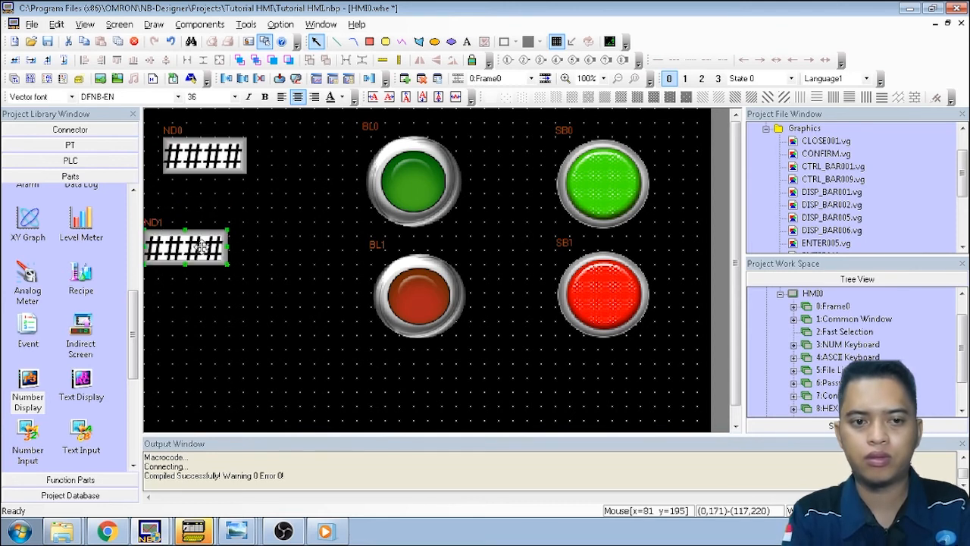
drag(201, 245, 241, 288)
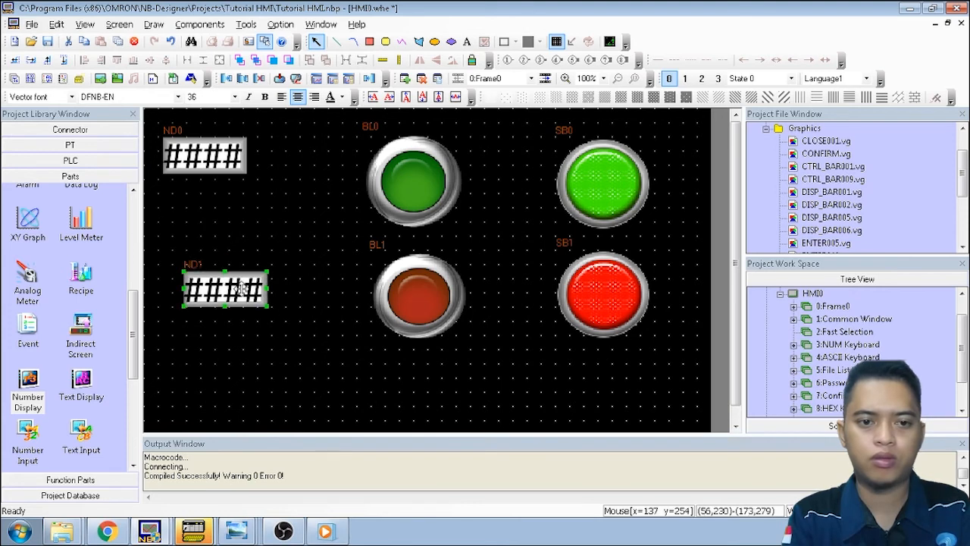
double_click(219, 158)
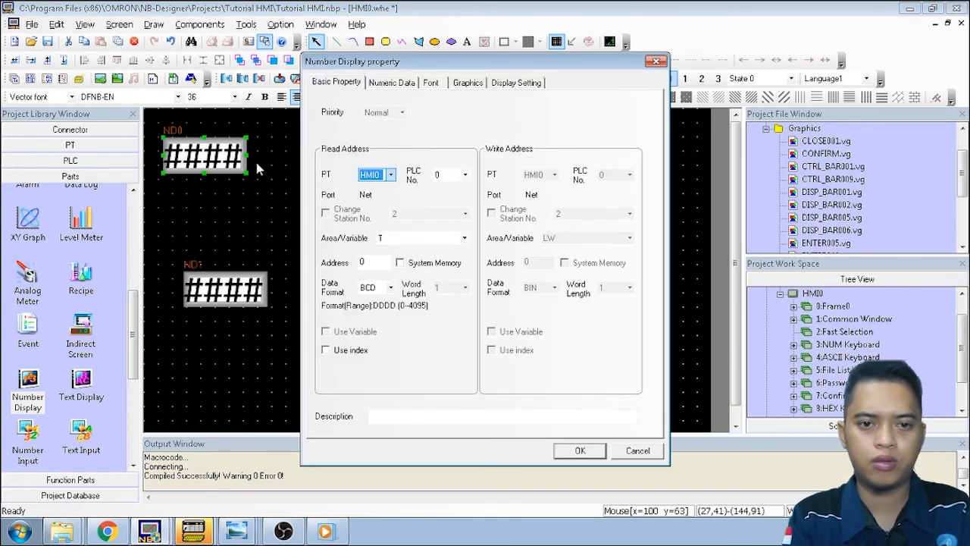
click(640, 450)
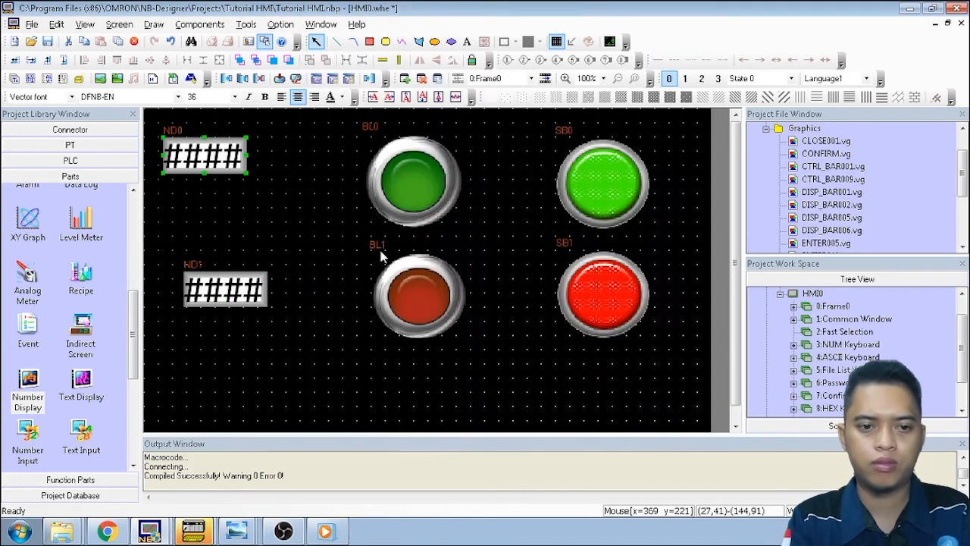
drag(218, 168, 241, 192)
click(316, 234)
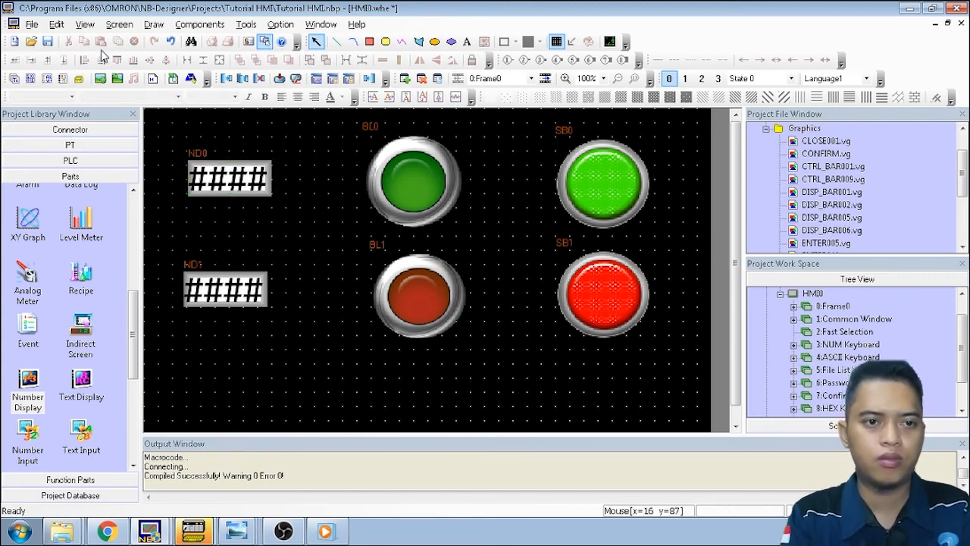
Add a third Number Display that reads the C area
drag(28, 393, 197, 364)
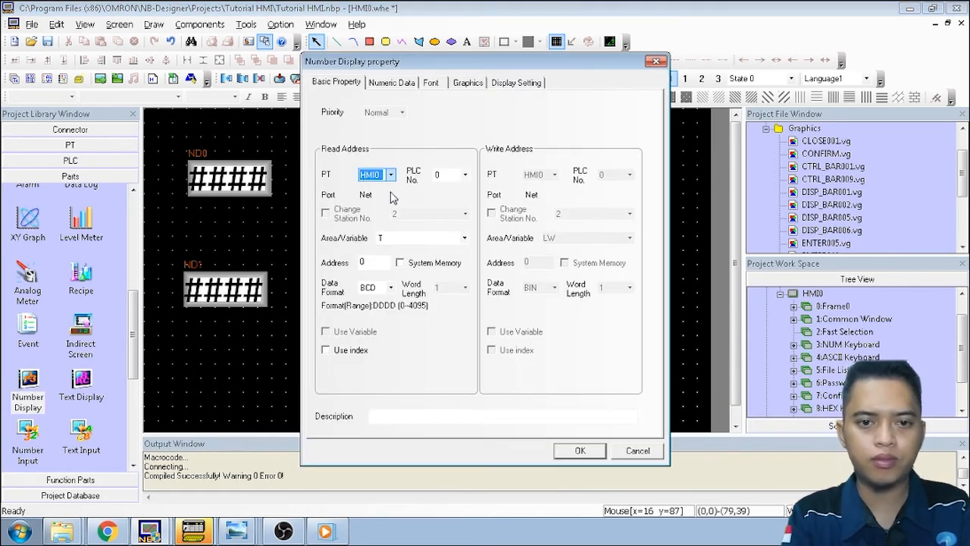
click(465, 238)
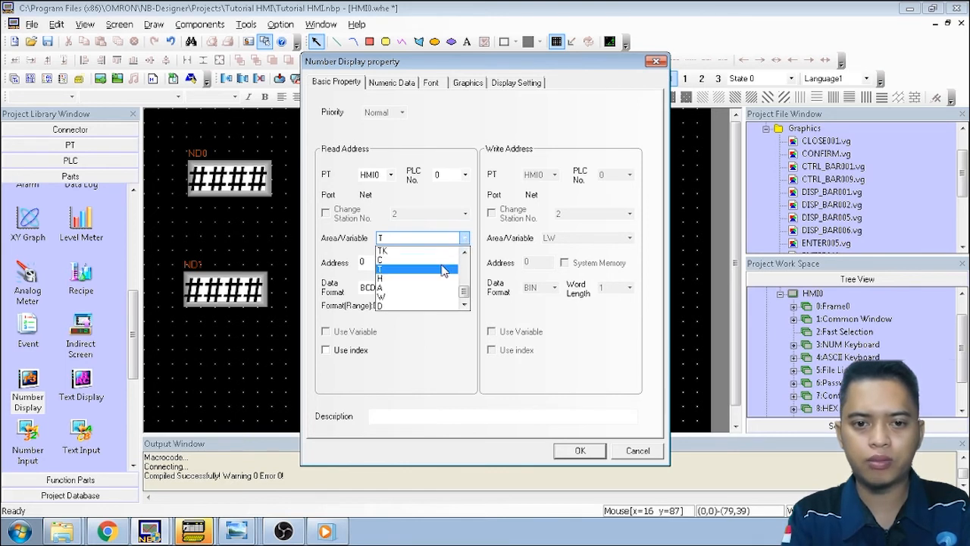
click(443, 260)
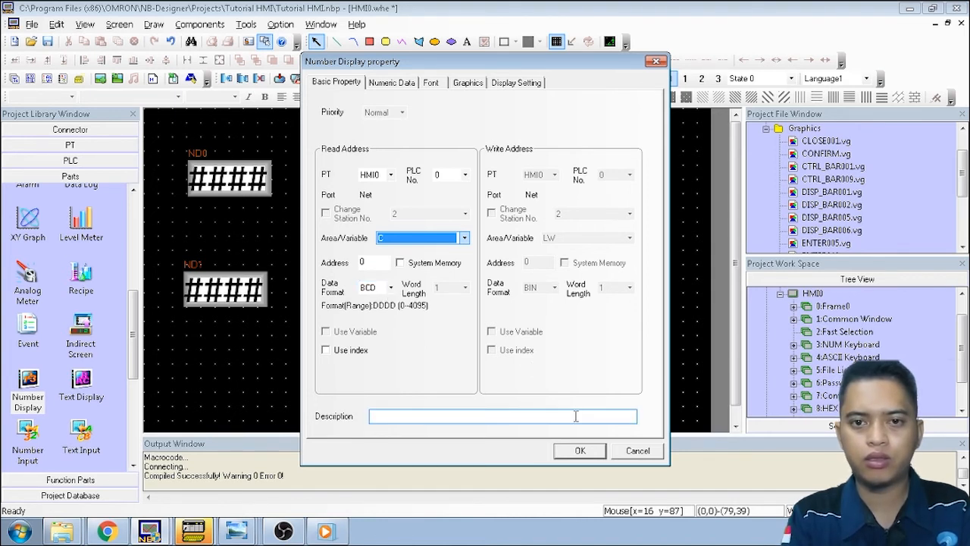
click(408, 85)
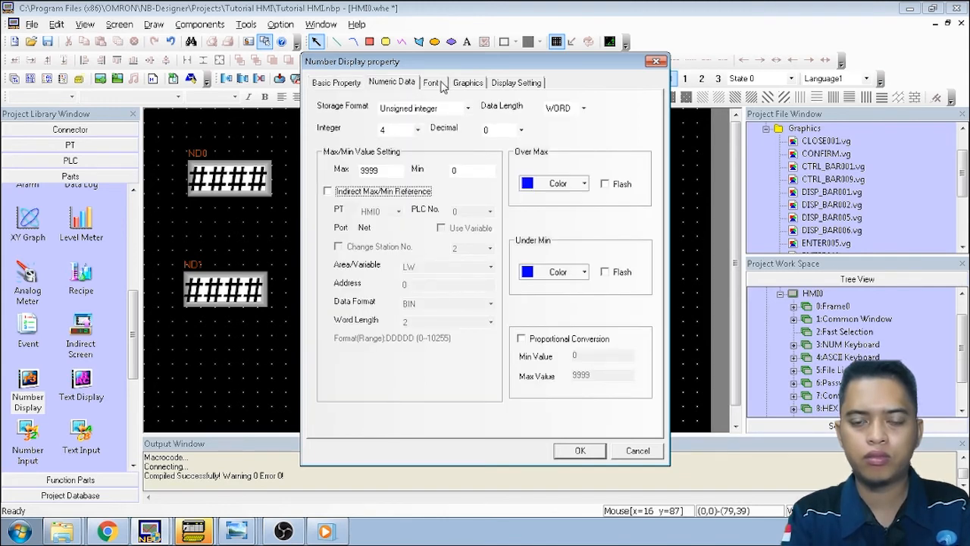
click(444, 85)
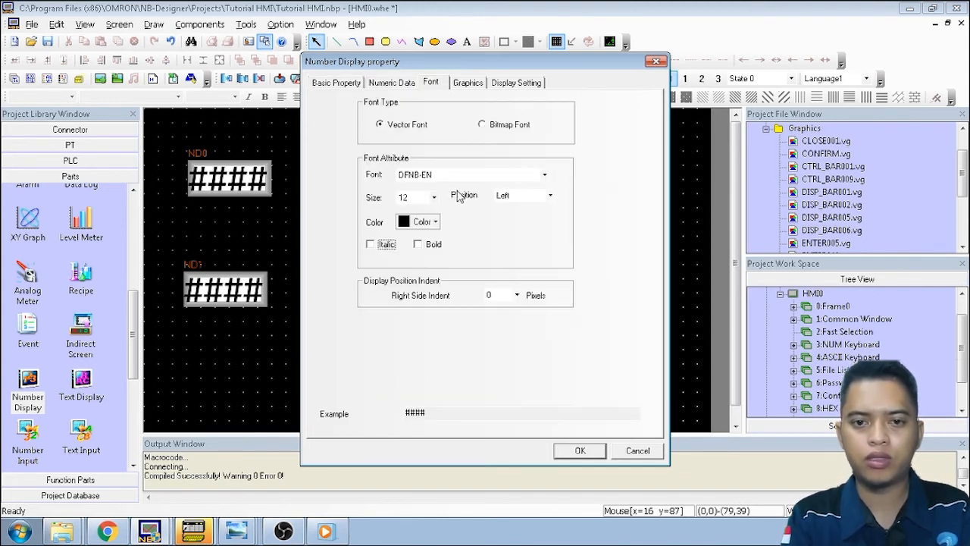
Give the third display size-36 centred digits and confirm
click(435, 199)
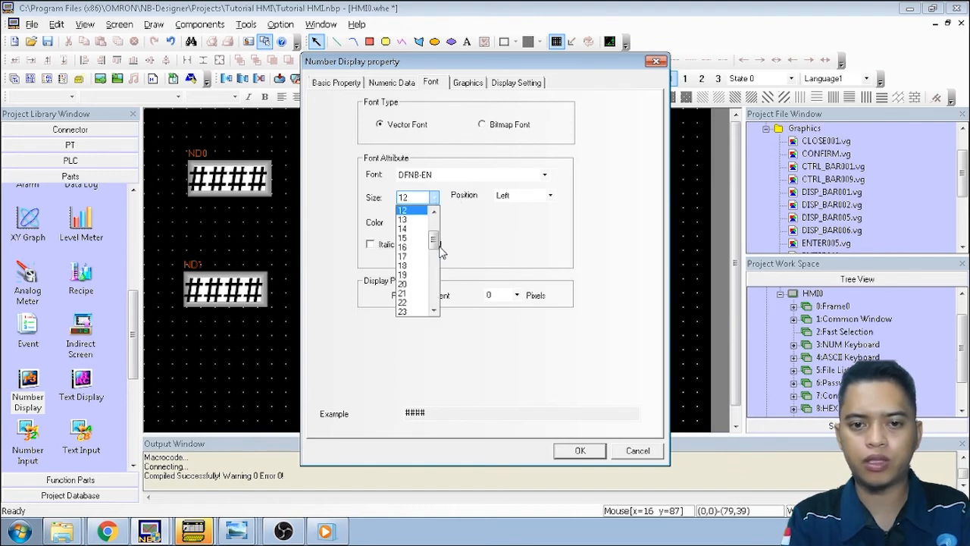
drag(434, 241, 435, 273)
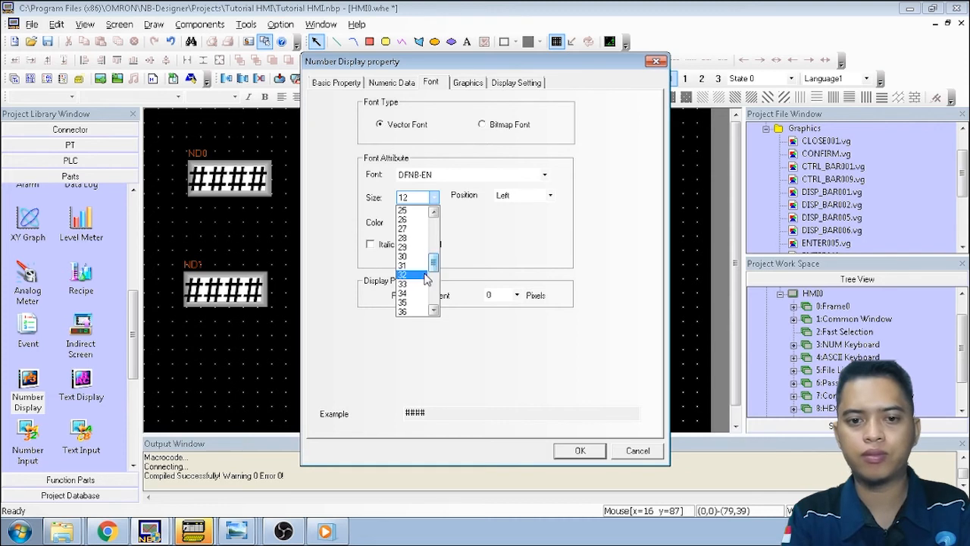
click(410, 311)
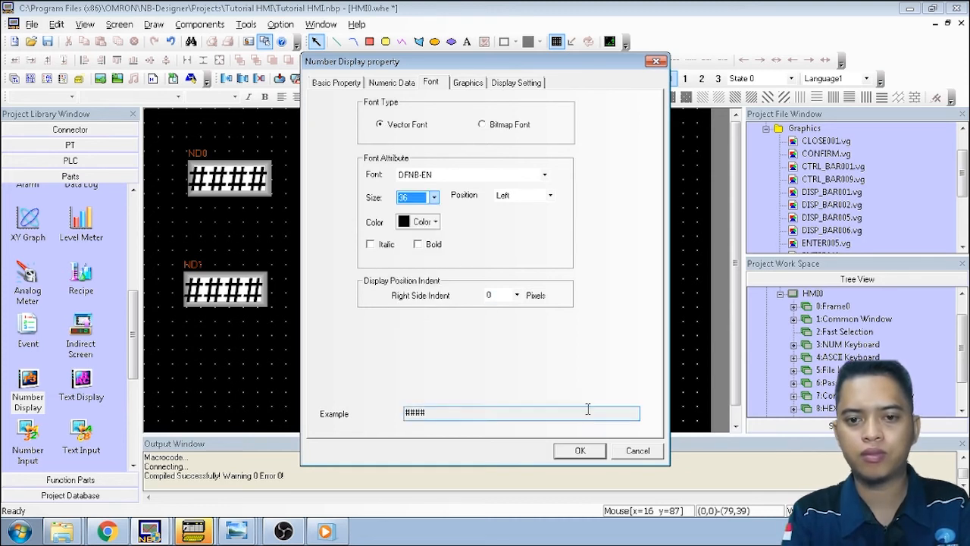
click(551, 196)
click(530, 235)
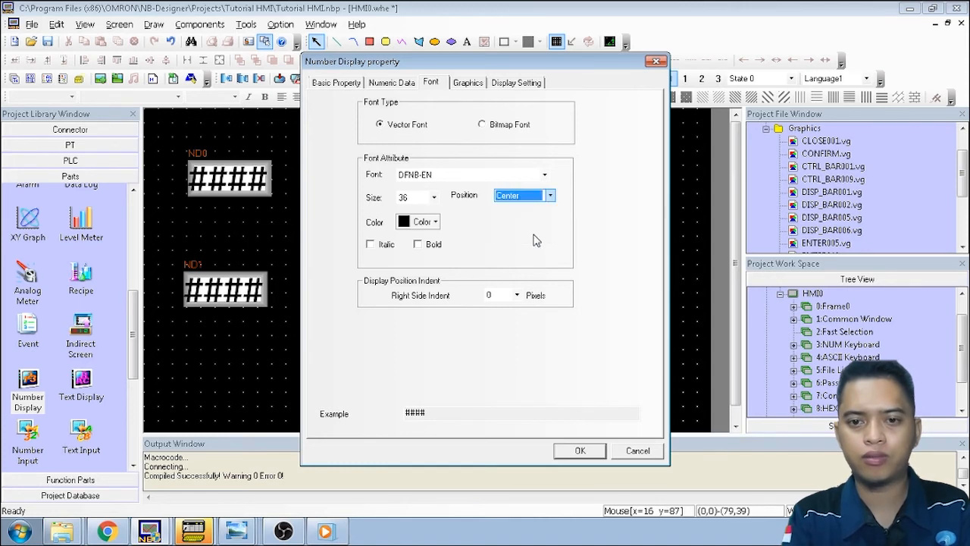
click(580, 451)
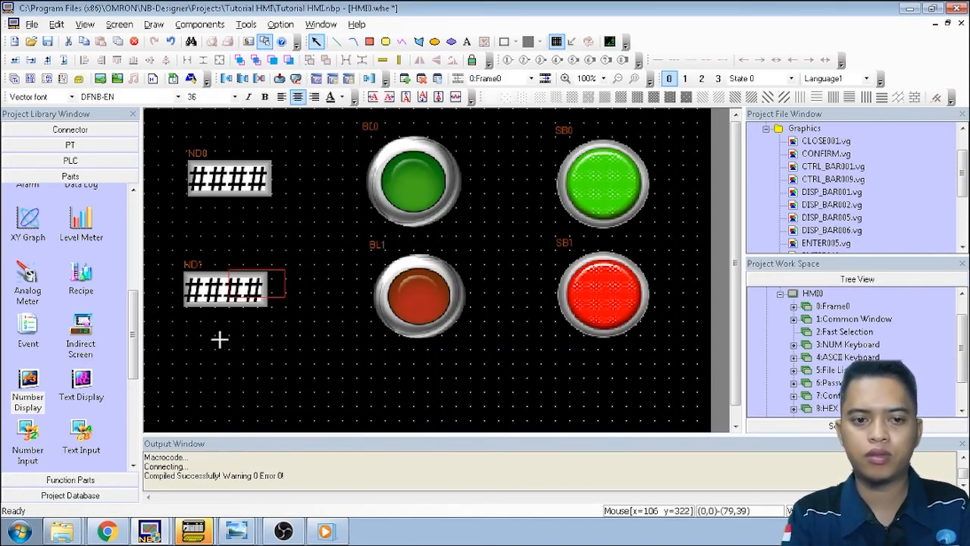
Place number display ND2 below ND1, lined up with ND0
click(190, 372)
drag(203, 377, 228, 381)
click(349, 337)
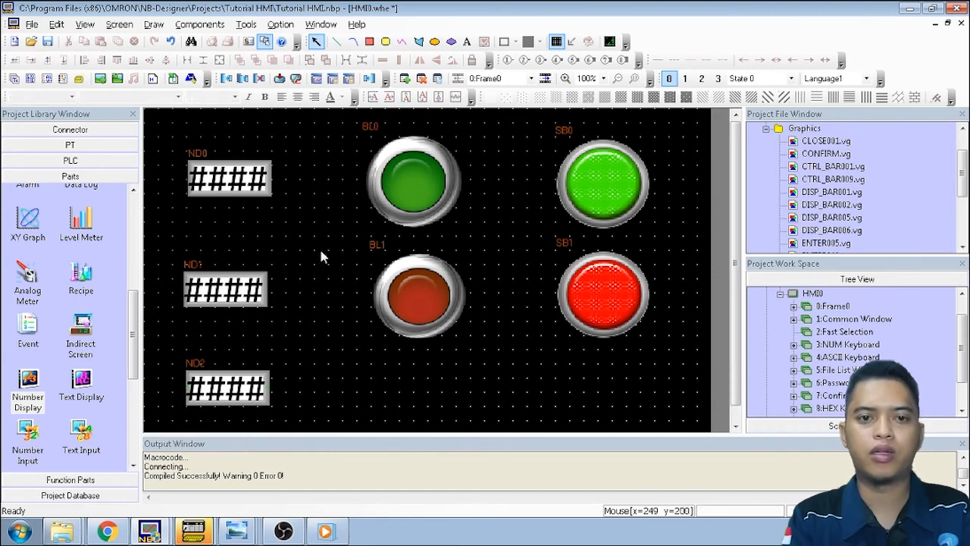
Compile the project, finishing with 0 warnings and 0 errors
click(246, 24)
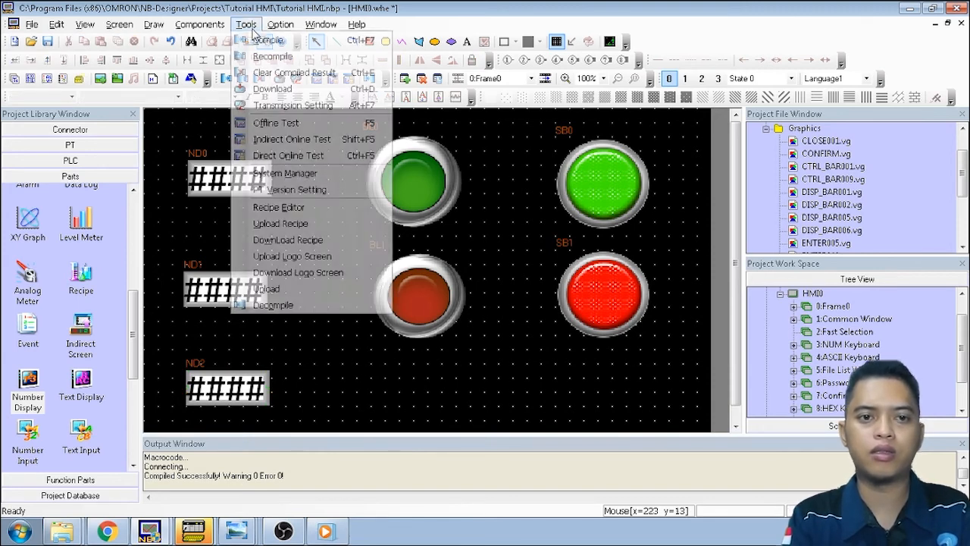
click(264, 41)
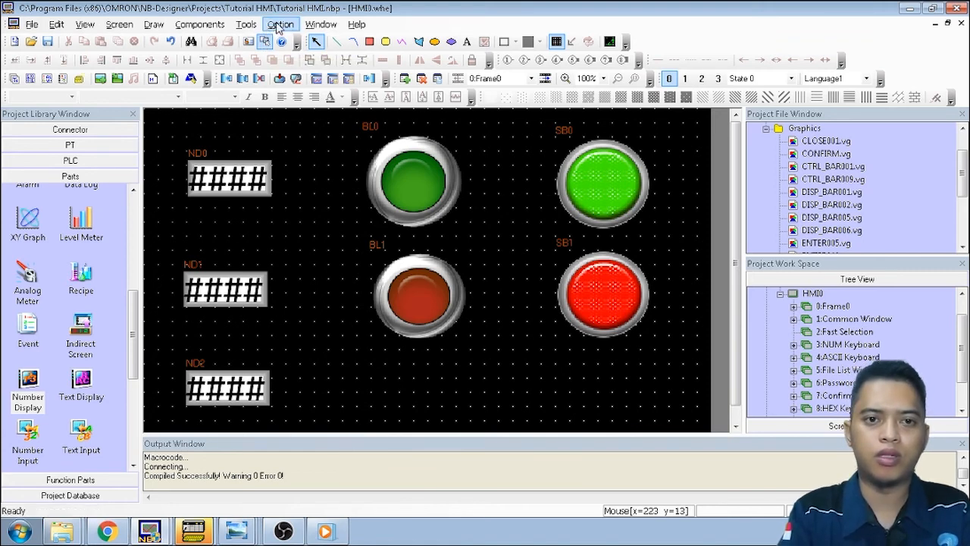
click(245, 24)
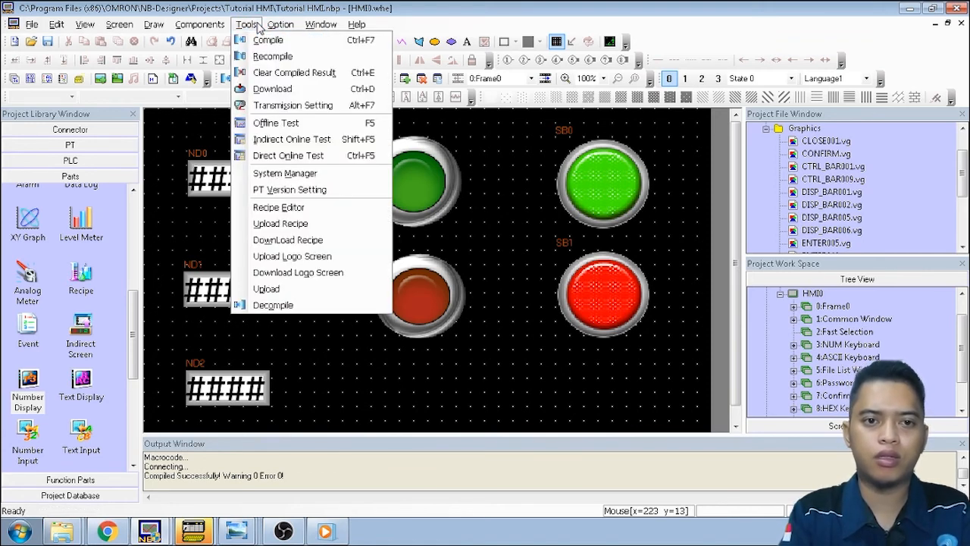
Download the compiled project to PT HMI0, accepting the event-history erasure warning, until it succeeds
click(273, 89)
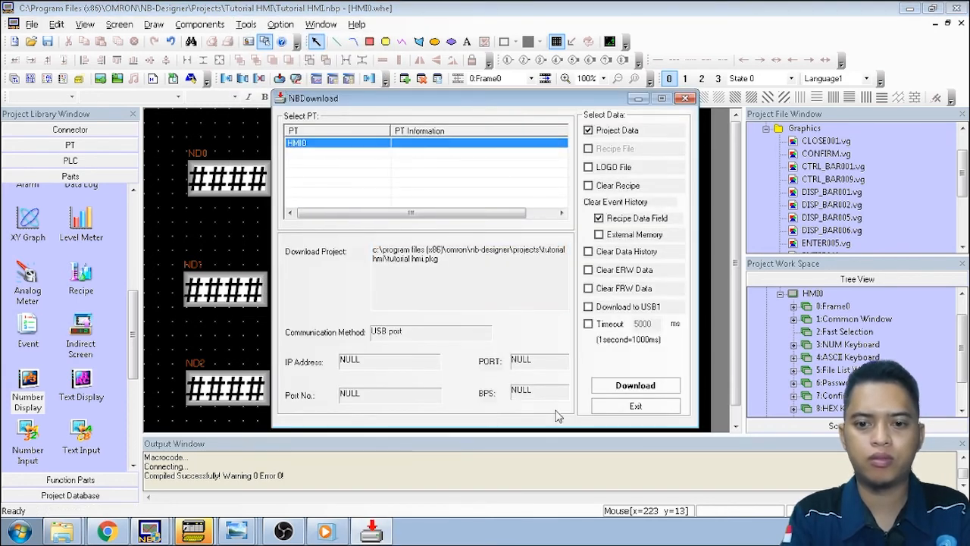
click(618, 387)
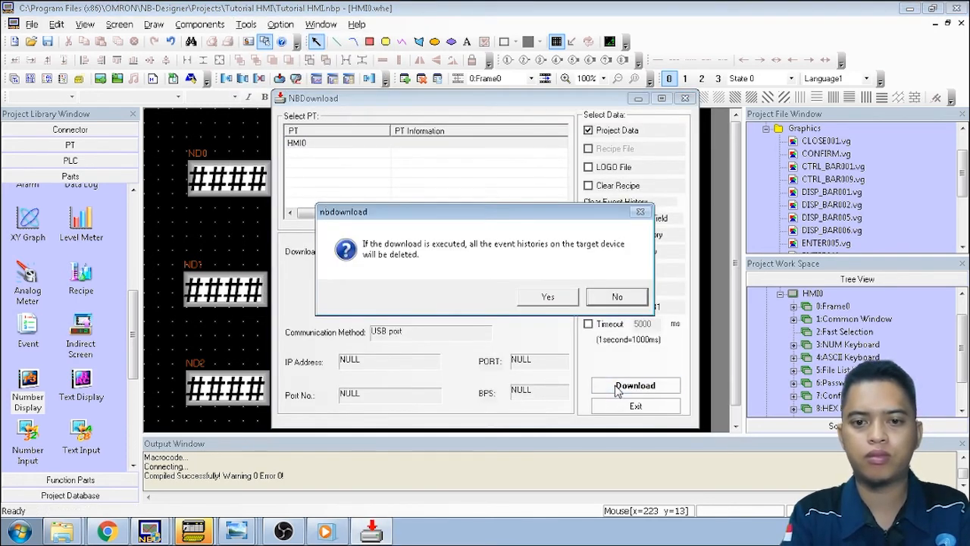
click(548, 296)
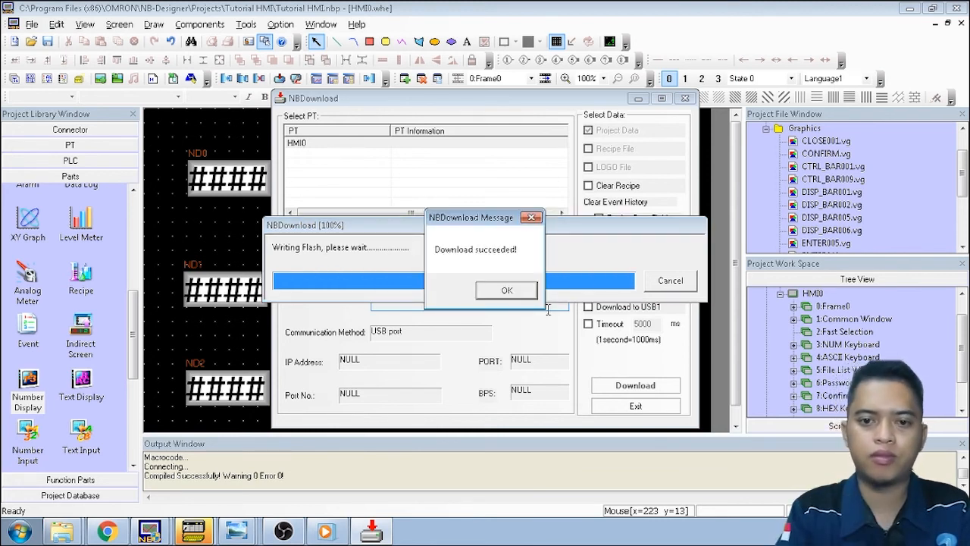
click(516, 292)
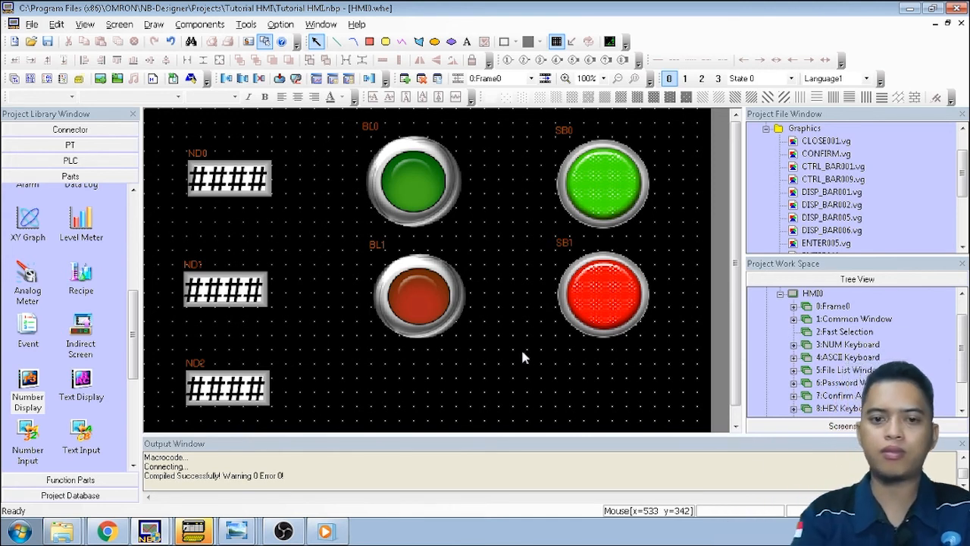
Change lamp BL1's read address to CIO bit 100.01
double_click(423, 295)
click(319, 248)
click(322, 251)
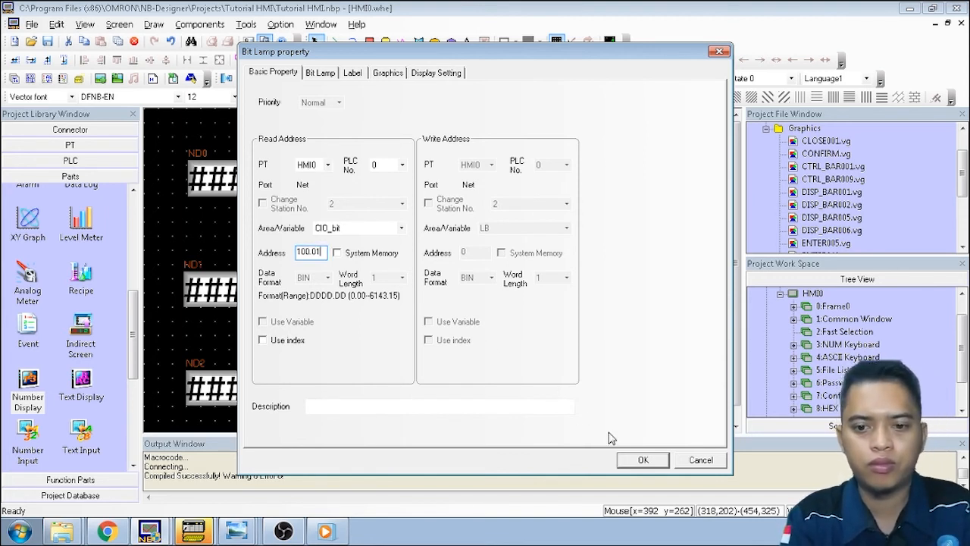
click(642, 461)
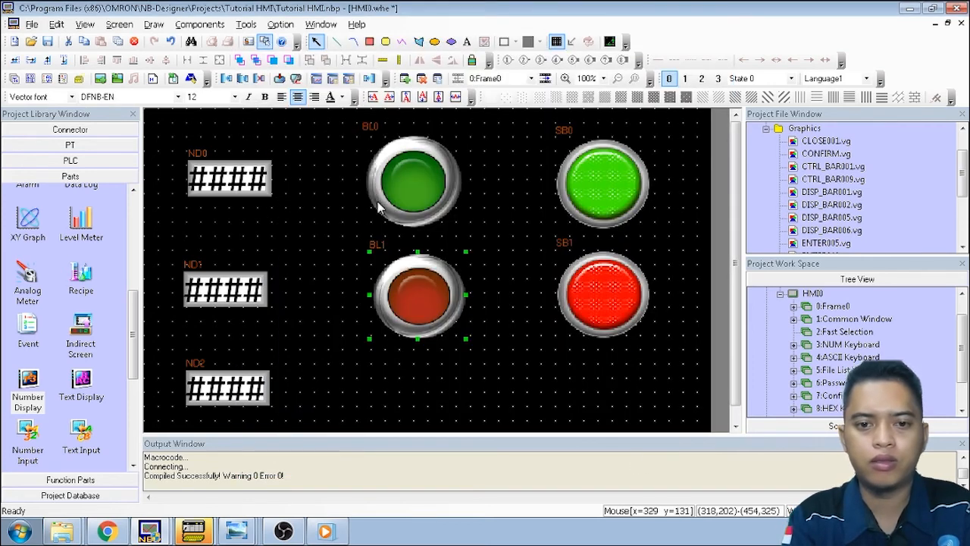
Recompile the updated project with 0 warnings and 0 errors
click(246, 24)
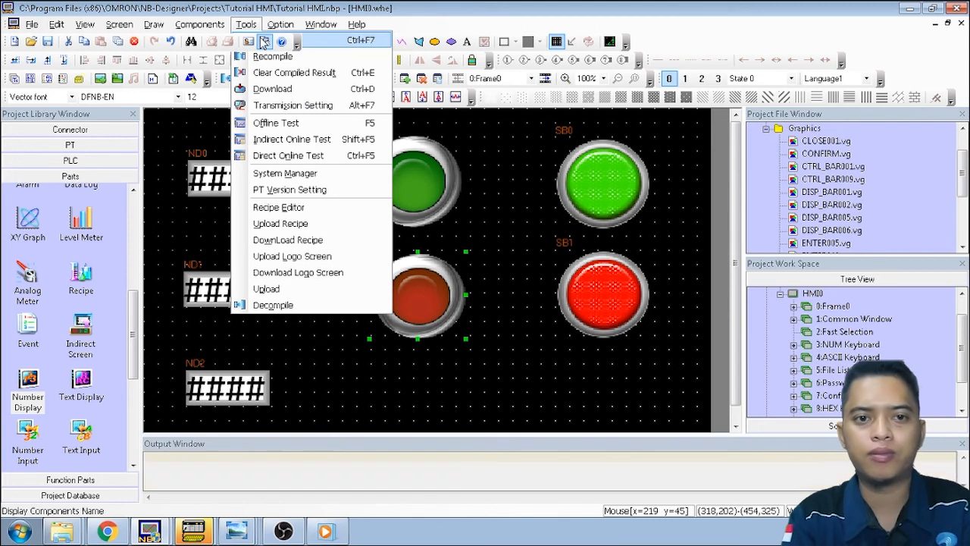
click(263, 41)
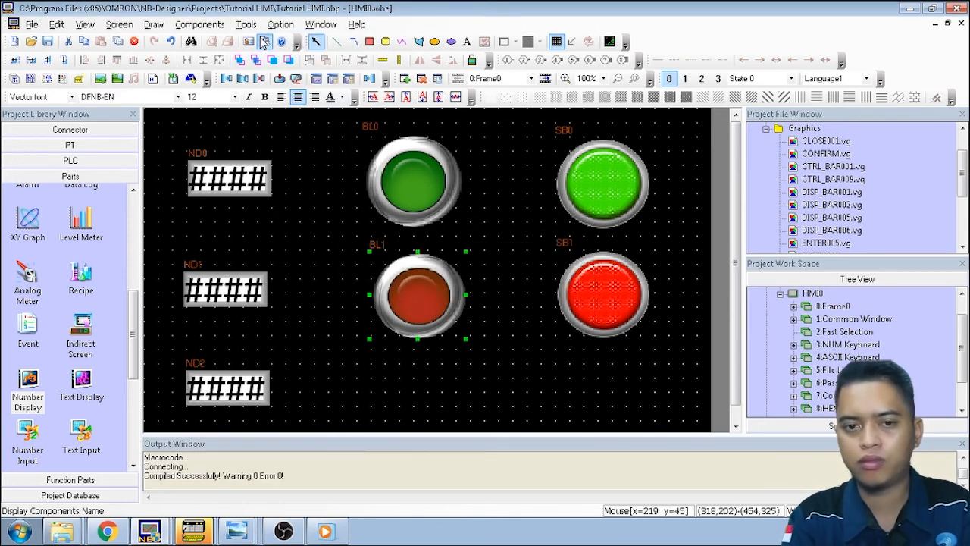
click(245, 25)
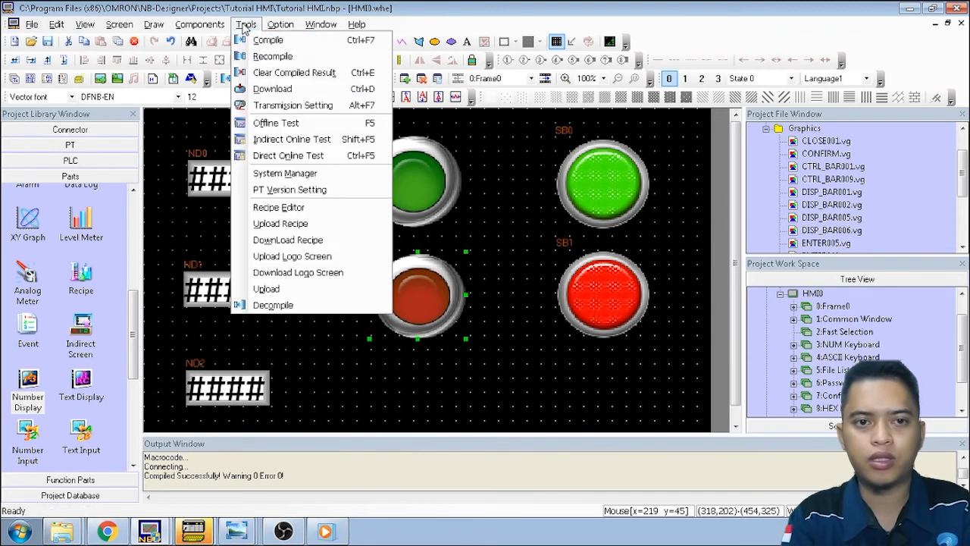
Download the recompiled project to HMI0, confirming the history-erasure warning and acknowledging success
click(270, 97)
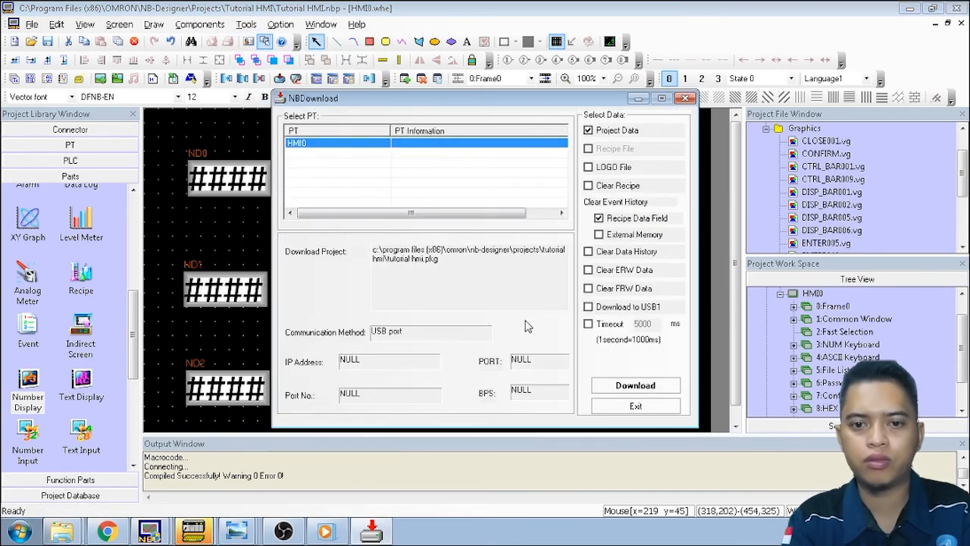
click(634, 385)
click(565, 299)
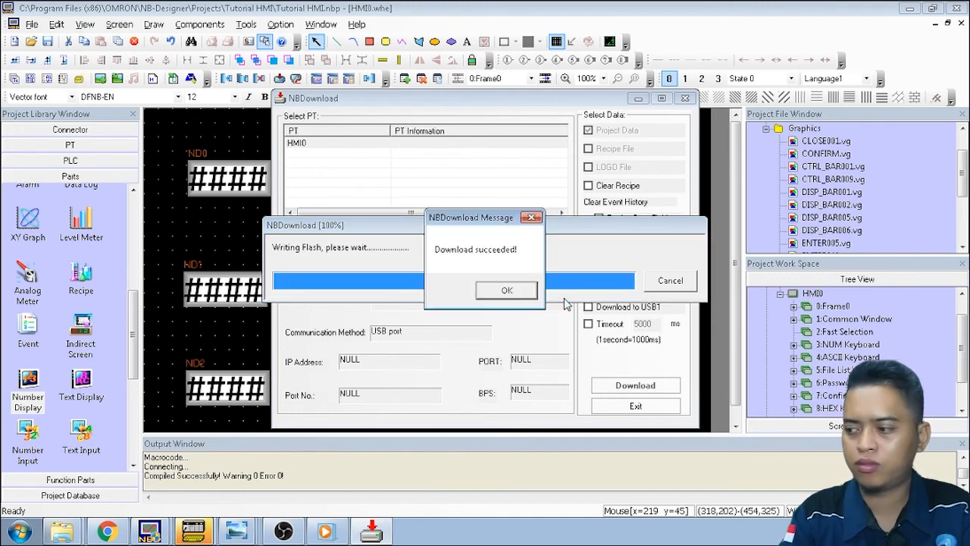
click(506, 291)
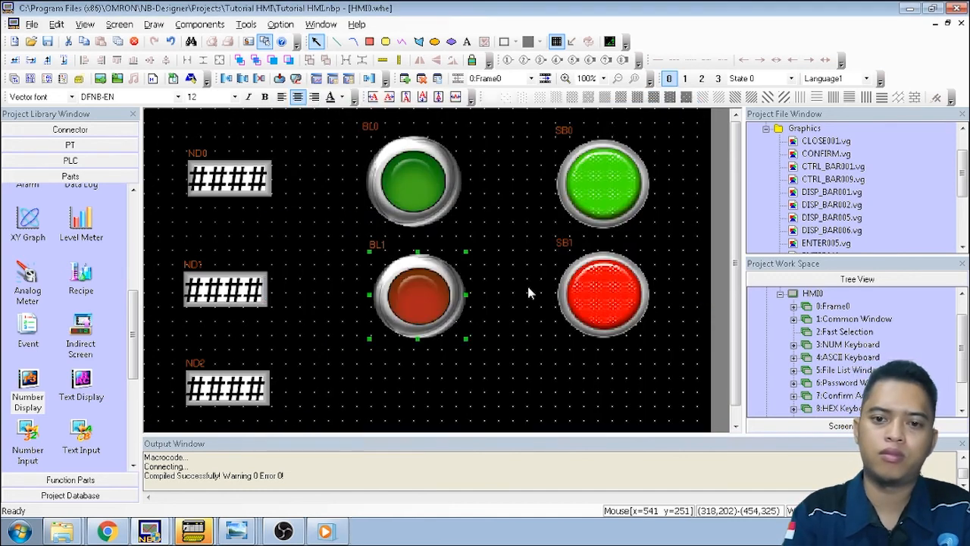